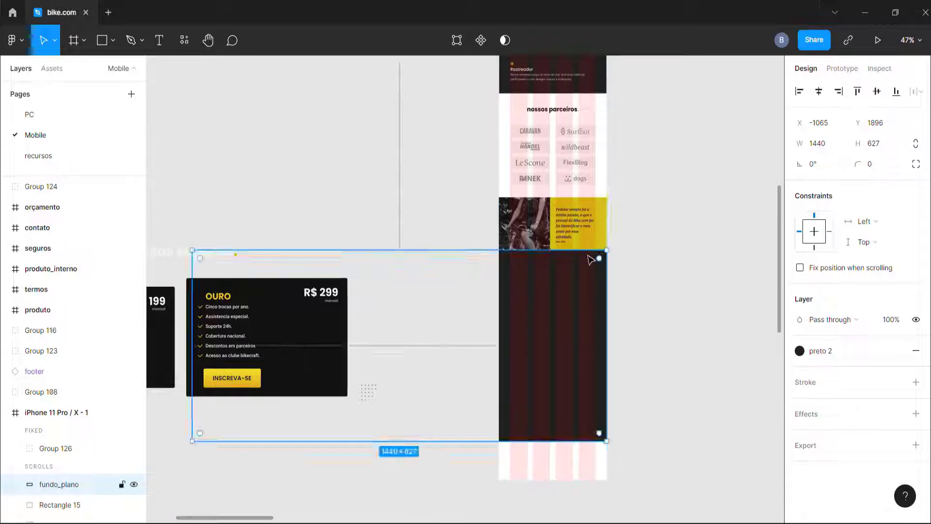
Step: Resize the fundo_plano background to 373 wide and about 290 high, aligned with the mobile frame's left edge
left_click(589, 228)
left_click(568, 290)
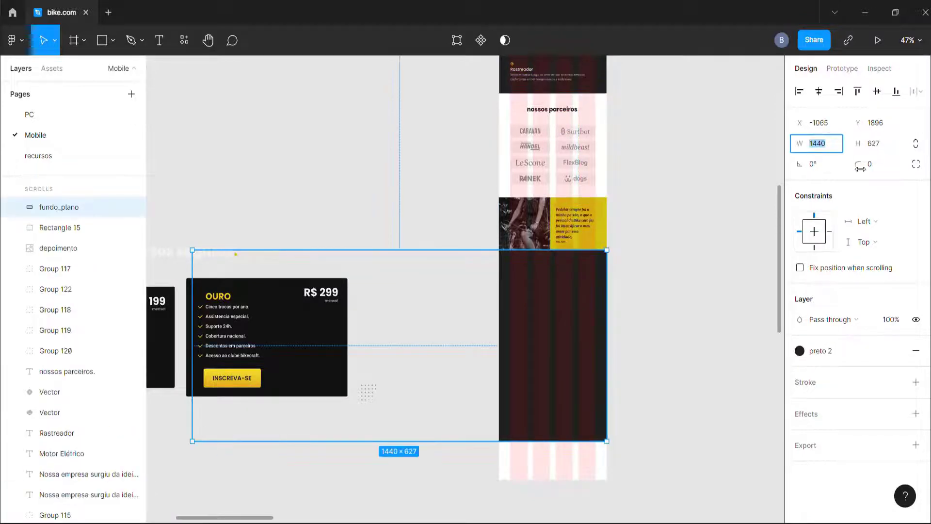
type("373")
key("Return")
left_click(799, 92)
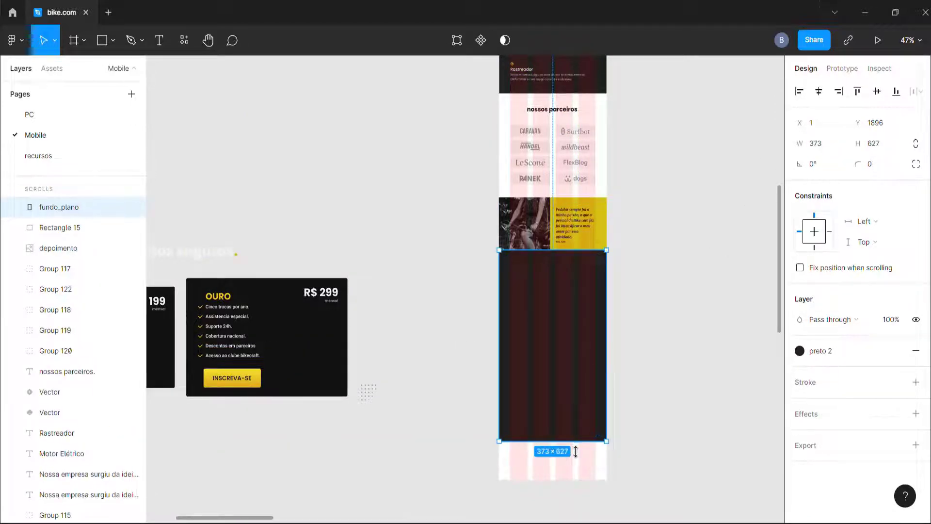
Step: Ungroup the desktop insurance section (Group 108) and its contents, shifting the nossos seguros title and plan cards slightly right and down
scroll(367, 322, "down", 3)
left_click(311, 253)
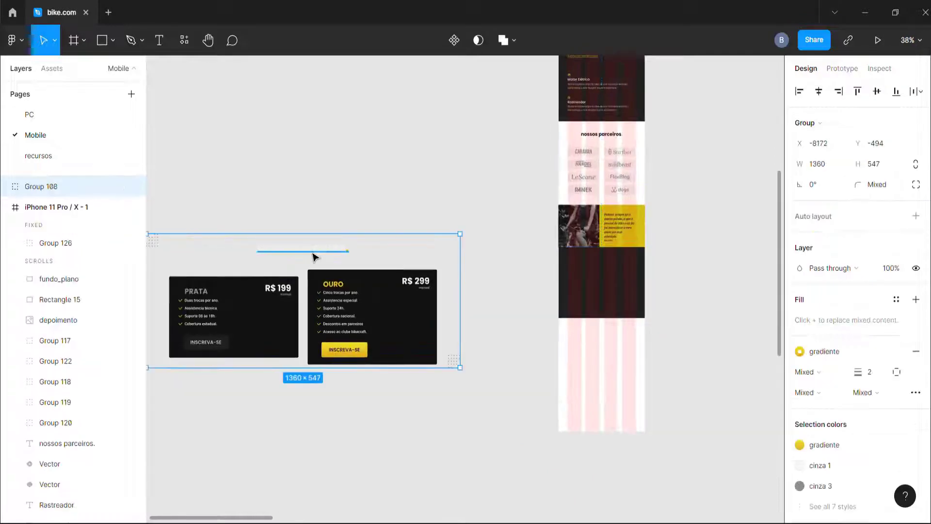
key("ctrl+shift+g")
left_click(331, 240)
left_click_drag(308, 254, 377, 269)
key("ctrl+shift+g")
left_click(400, 278)
Step: Place a dotted decorador in the mobile frame's new black section and scale it to 26 × 26
left_click_drag(152, 240, 587, 273)
type("26")
key("Return")
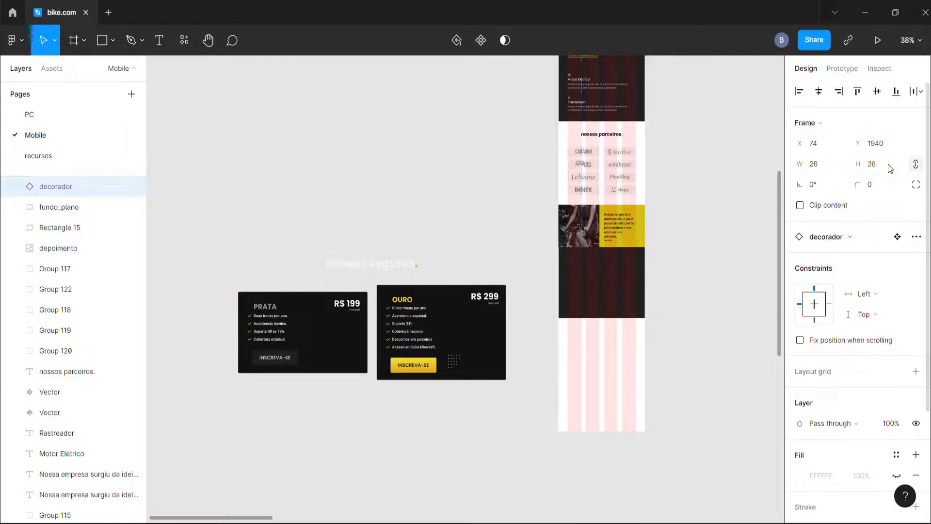
Step: Position the dotted decorador in the black section's upper-left corner, 20 px from its left and top edges
scroll(591, 269, "up", 6)
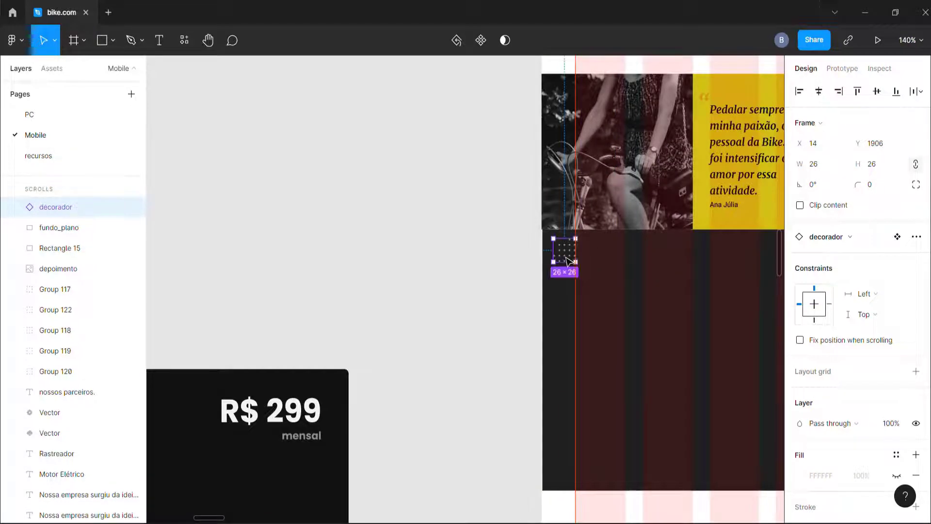
key("alt")
key("alt+Right")
key("alt+Right")
key("alt+Right")
key("alt+Right")
key("alt+Right")
key("alt+Right")
key("alt+Down")
key("alt+Down")
key("alt+Down")
key("alt+Down")
key("alt+Down")
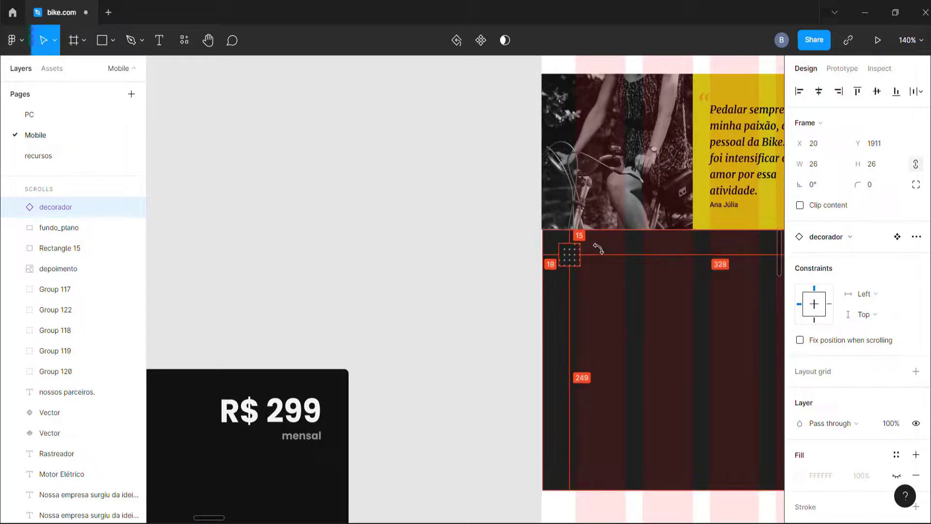
Step: Move the rotated dotted decorador beside the Bicicletas feitas sob medida heading to X 354, Y 80
scroll(597, 247, "down", 10)
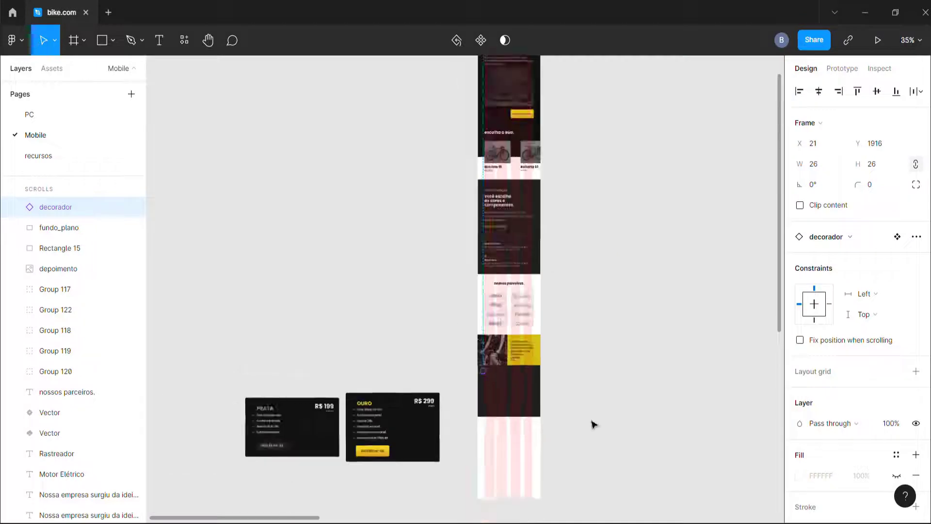
left_click(521, 295)
key("alt")
key("alt+Right")
key("alt+Right")
key("alt+Right")
key("alt+Right")
key("alt+Up")
key("alt+Up")
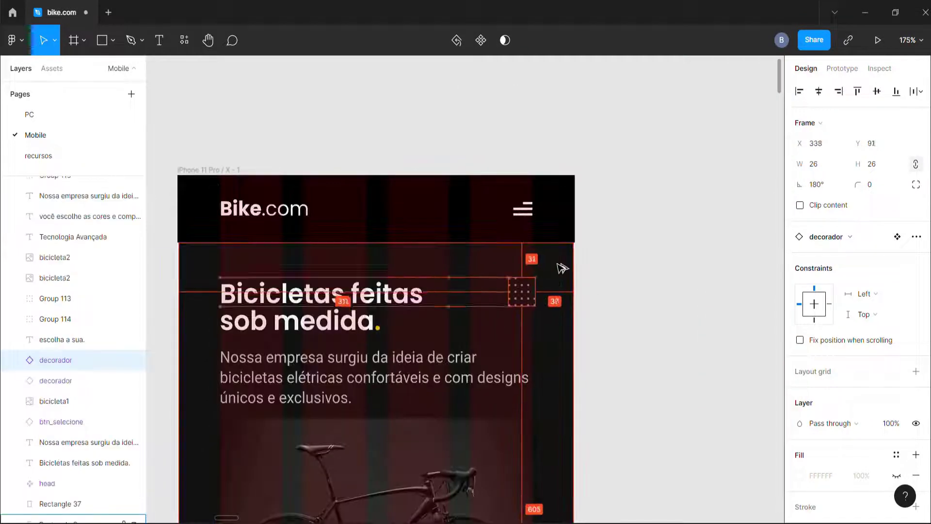
key("alt+Up")
key("alt+Up")
key("alt+Up")
key("alt+Up")
key("alt+Up")
key("alt+Up")
key("alt+Up")
key("alt+Right")
key("alt+Right")
key("alt+Right")
key("alt+Right")
key("alt+Right")
key("alt+Right")
key("alt+Up")
key("alt+Up")
key("alt+Up")
key("alt+Up")
key("alt+Up")
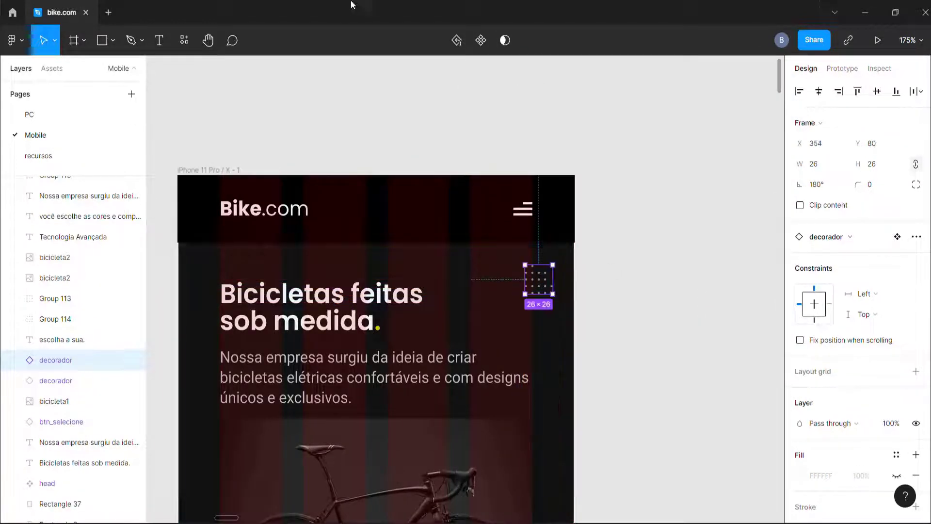
Step: Move the dotted decorador beside the SELECIONE A SUA button to X 21, Y 506
scroll(562, 270, "down", 8)
scroll(438, 412, "up", 6)
left_click(467, 272)
key("alt+Down")
key("alt+Left")
key("alt+Left")
key("alt+Left")
key("alt+Left")
key("alt+Left")
key("alt+Left")
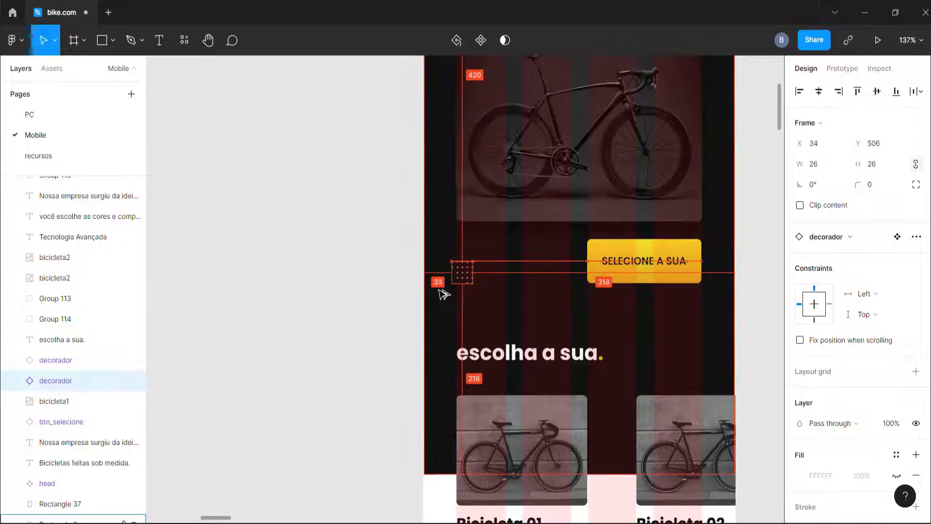
left_click_drag(443, 294, 442, 294)
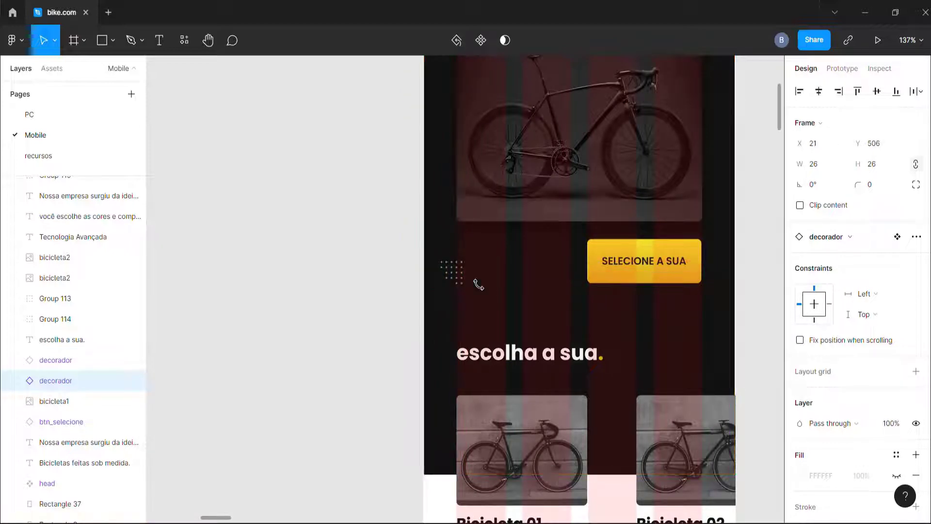
Step: Set the vertical gap between the main bicycle image and the SELECIONE A SUA button to 20 px
left_click(619, 281, "shift")
left_click(757, 150)
left_click(634, 194)
left_click(654, 265, "shift")
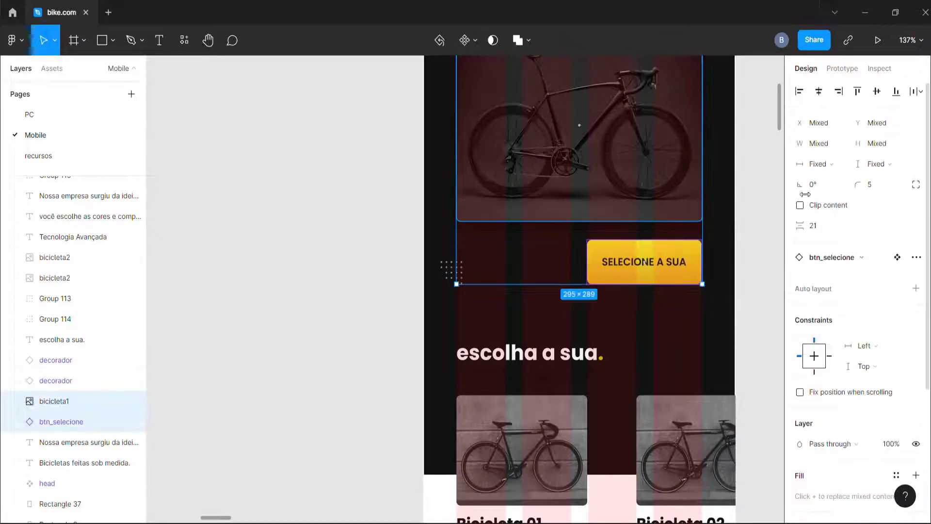
left_click(645, 279)
left_click(460, 279, "shift")
left_click(655, 104)
left_click(647, 259, "shift")
scroll(502, 211, "down", 10)
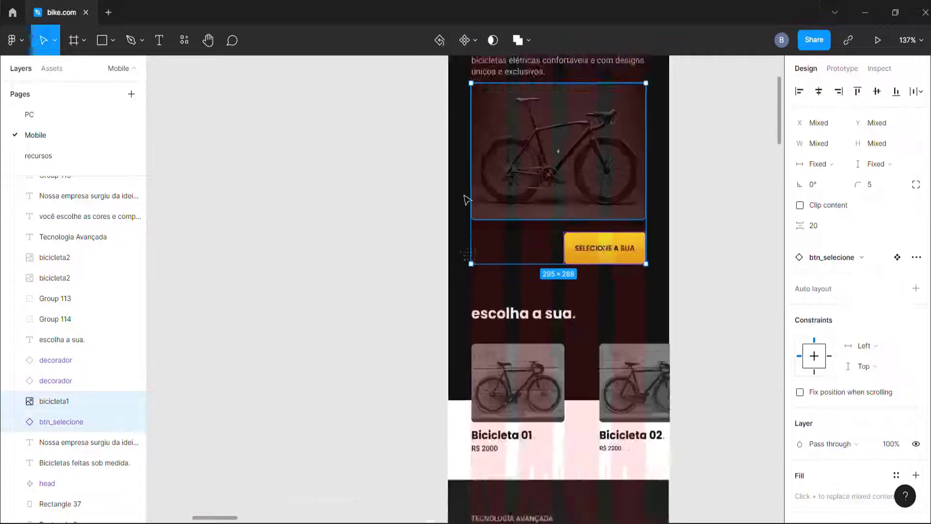
Step: Move the nossos seguros title into the black section below the testimonial in the mobile frame
scroll(511, 318, "up", 6)
left_click(614, 267)
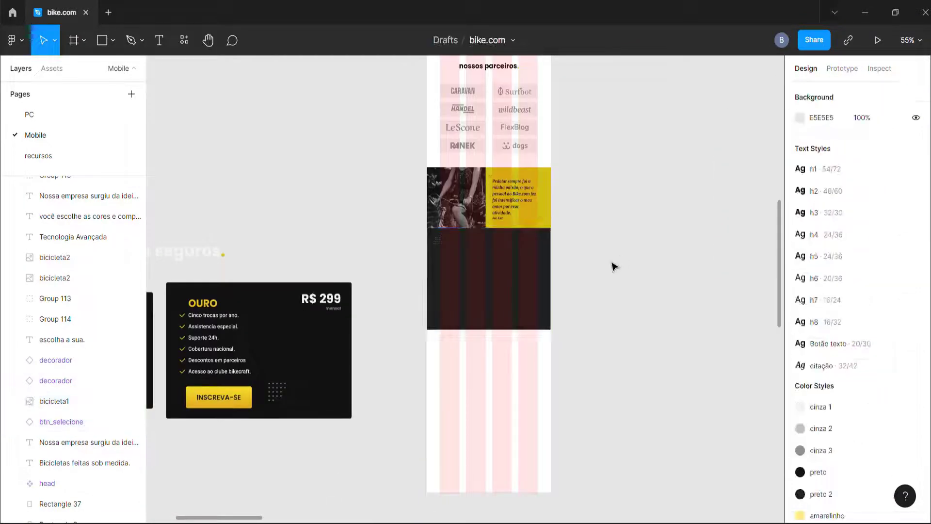
scroll(574, 167, "down", 3)
scroll(402, 245, "up", 3)
left_click_drag(399, 241, 685, 245)
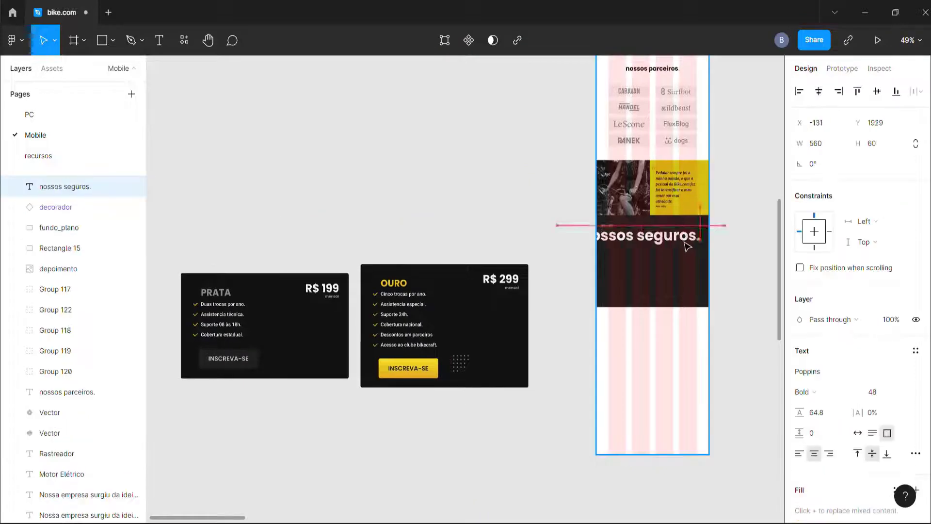
Step: Set the nossos seguros title's font size to 24 and fit its text box to 295 × 44 at X 40, Y 1916
scroll(639, 291, "down", 5)
scroll(655, 152, "up", 3)
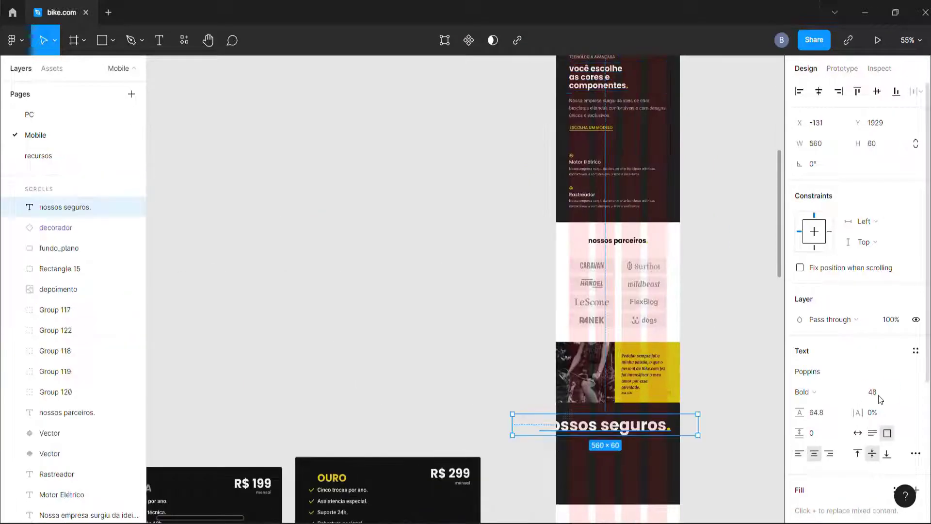
scroll(624, 435, "up", 3)
left_click_drag(414, 430, 524, 434)
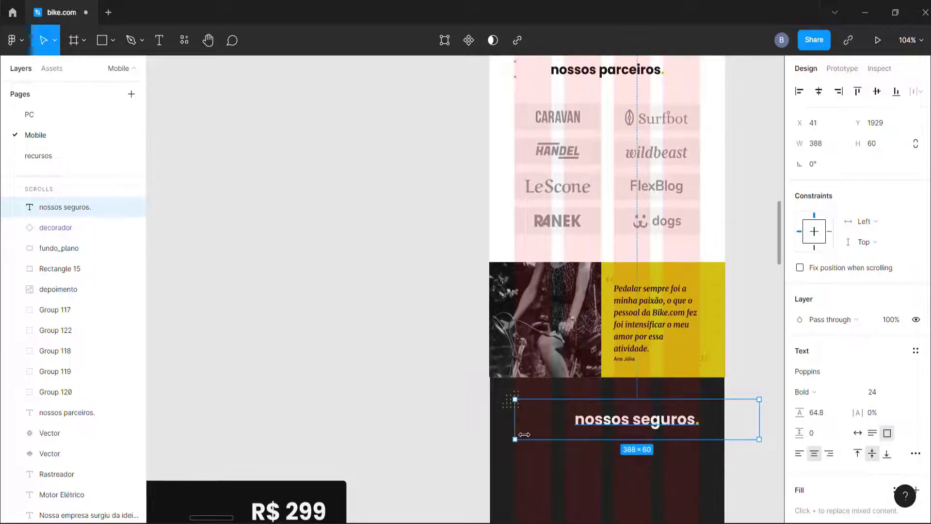
left_click_drag(758, 429, 699, 429)
left_click_drag(646, 439, 651, 421)
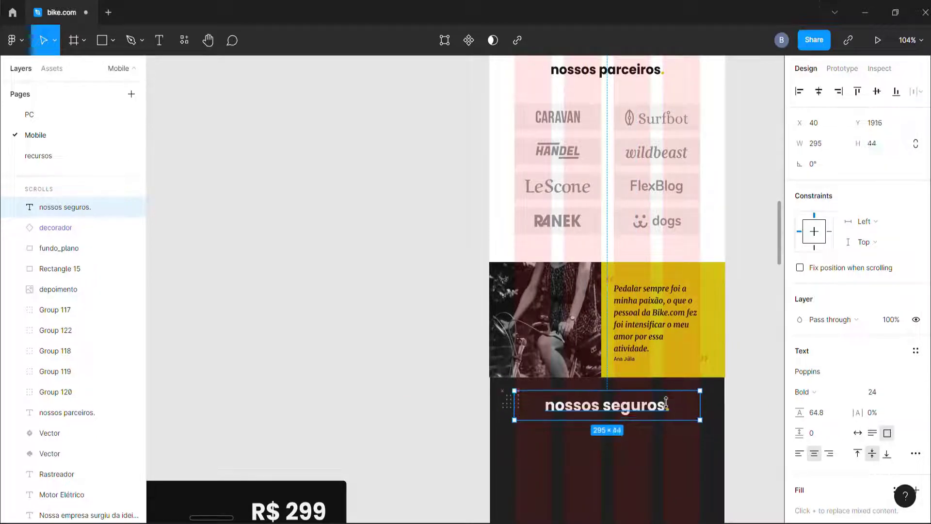
Step: Ungroup the PRATA plan card into its separate parts
left_click(503, 194)
scroll(502, 194, "down", 7)
left_click_drag(343, 351, 564, 342)
key("ctrl+shift+g")
Step: Try fitting the PRATA card's bg_plano rectangle to the mobile columns below the nossos seguros title at 295 × 175
left_click(347, 339)
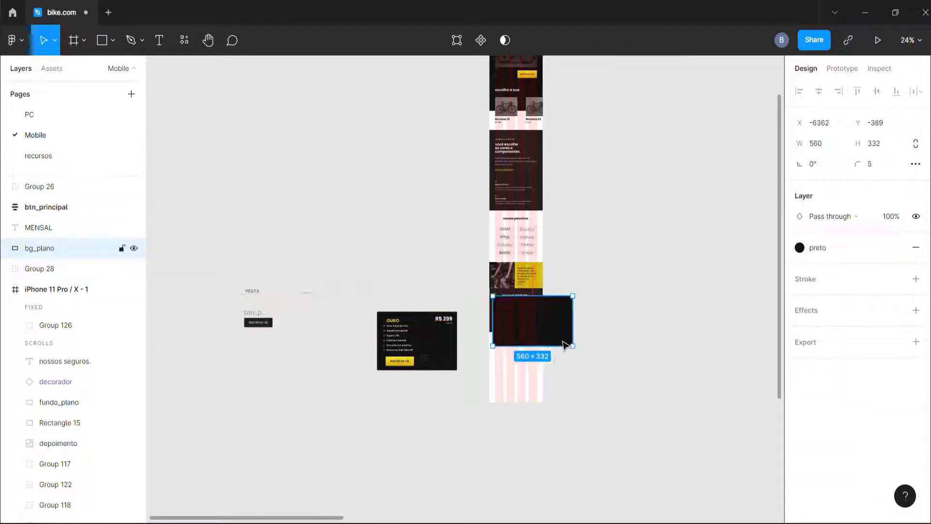
scroll(541, 330, "up", 6)
left_click_drag(659, 284, 487, 236)
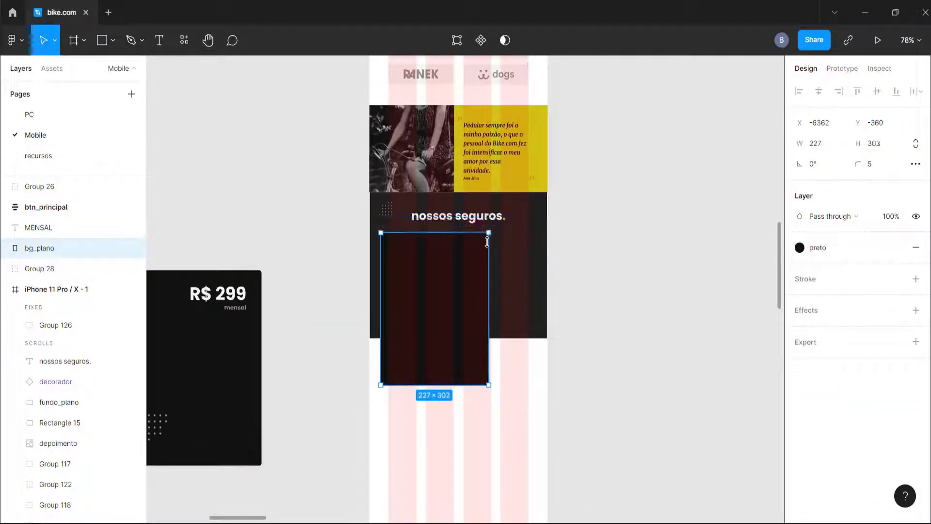
left_click_drag(501, 290, 538, 287)
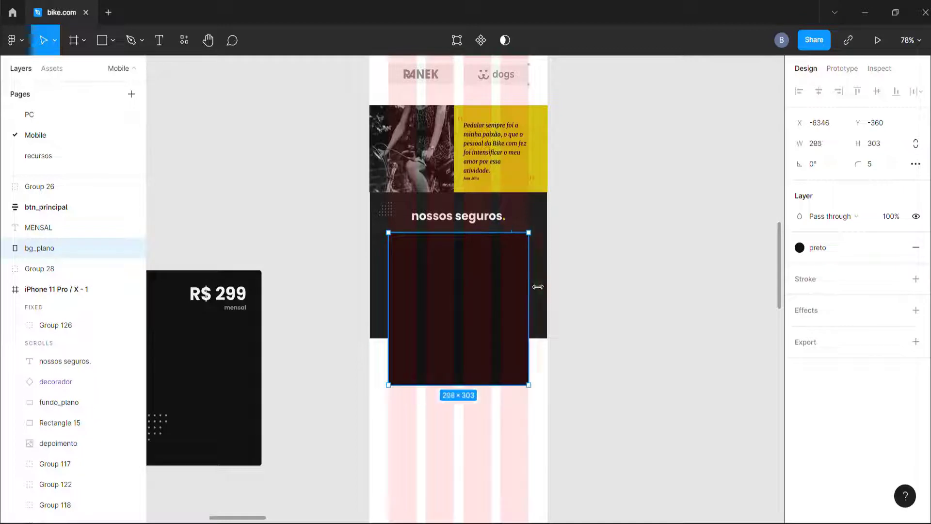
left_click_drag(491, 383, 510, 326)
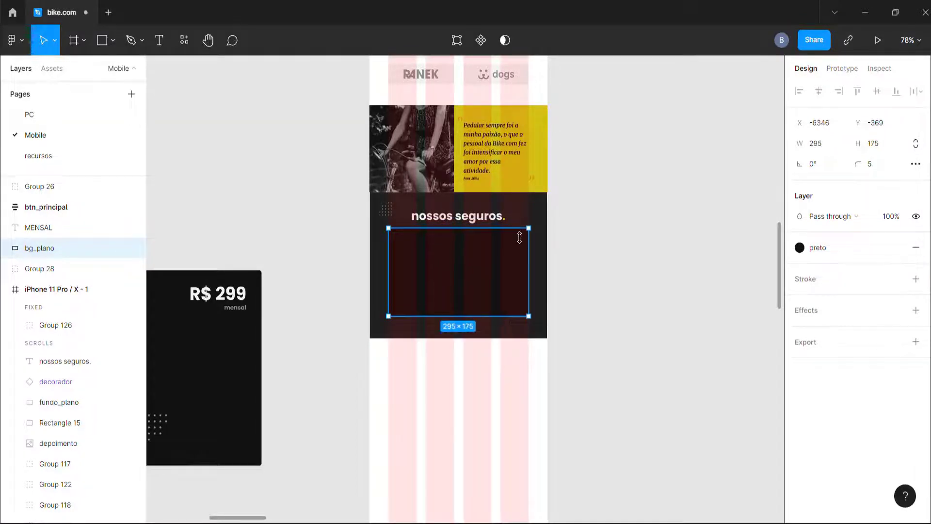
scroll(659, 303, "down", 5)
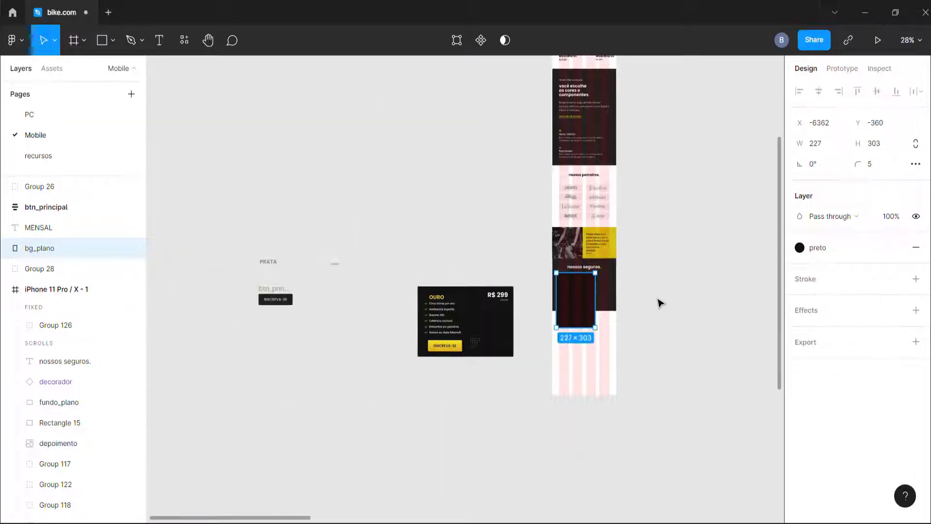
Step: Extend the height of the section's fundo_plano background to 617
left_click(658, 303)
left_click(601, 301)
left_click_drag(600, 310, 601, 373)
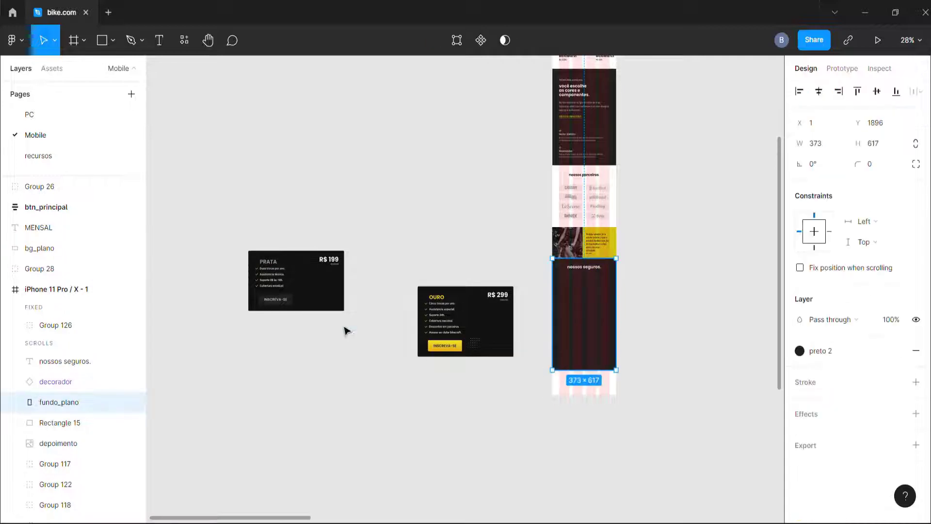
Step: Ungroup the PRATA card's nested Group 26 to separate its title, price and feature list
scroll(291, 313, "up", 2)
left_click_drag(406, 201, 247, 313)
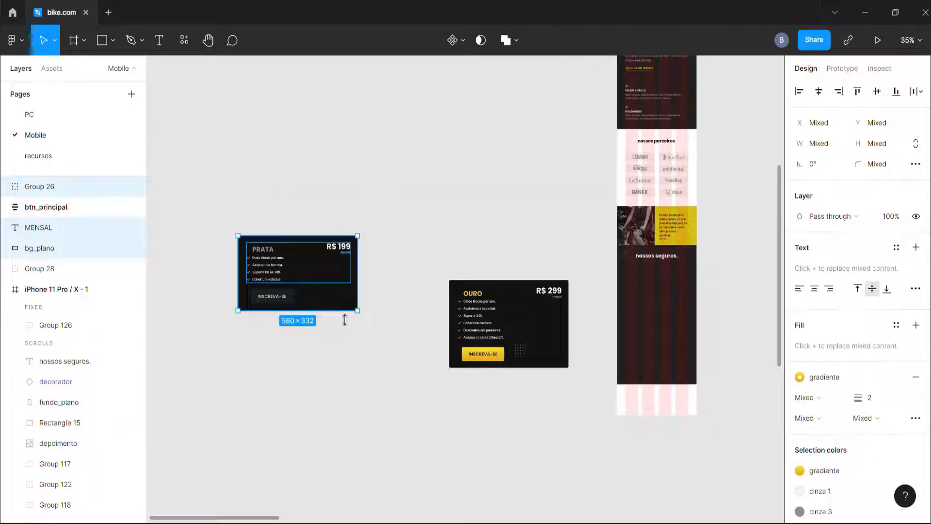
left_click_drag(344, 320, 421, 485)
key("ctrl+z")
key("ctrl+shift+g")
left_click(449, 227)
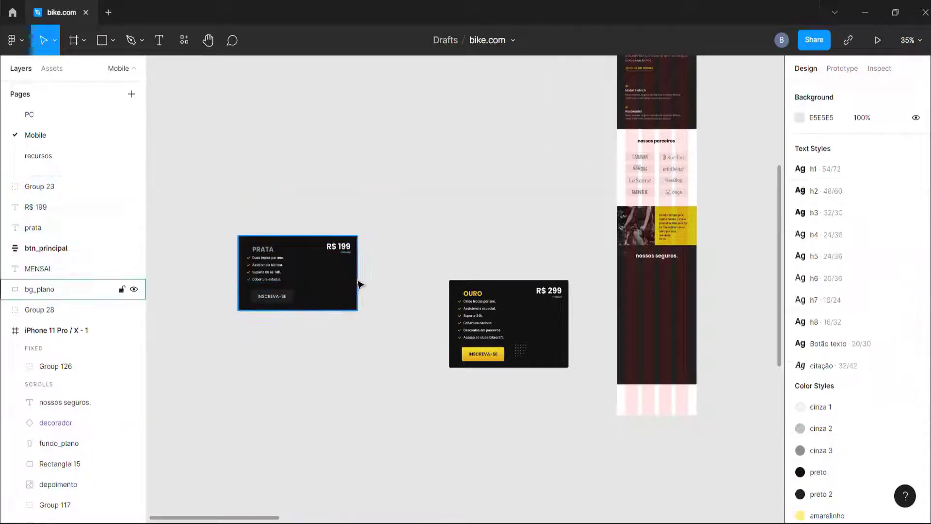
Step: Move the PRATA card's background and title below the nossos seguros title, sizing the background to 295 × 240
left_click_drag(359, 284, 752, 316)
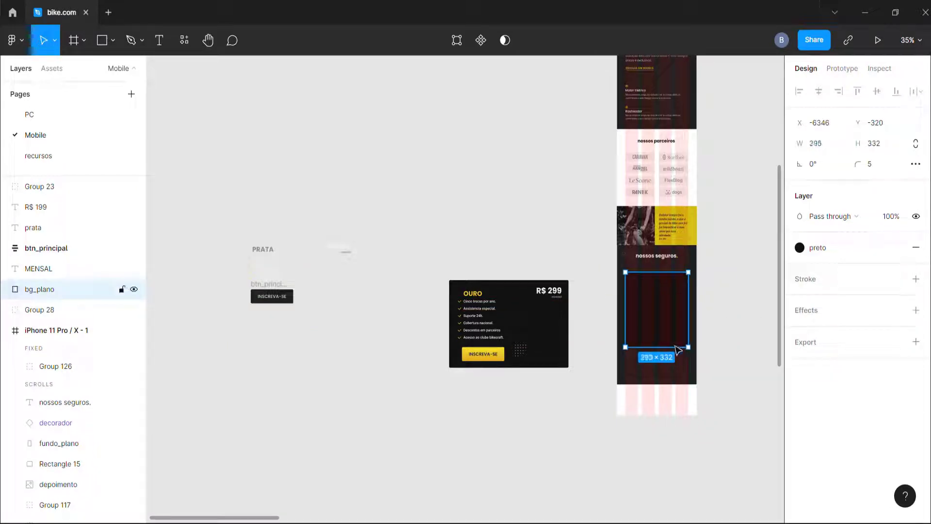
left_click(878, 147)
type("240")
key("Return")
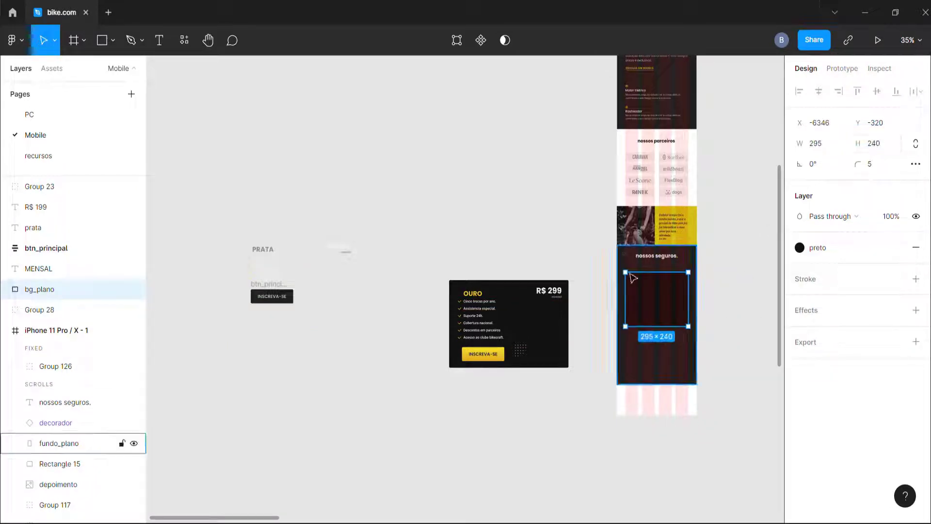
left_click_drag(282, 262, 663, 293)
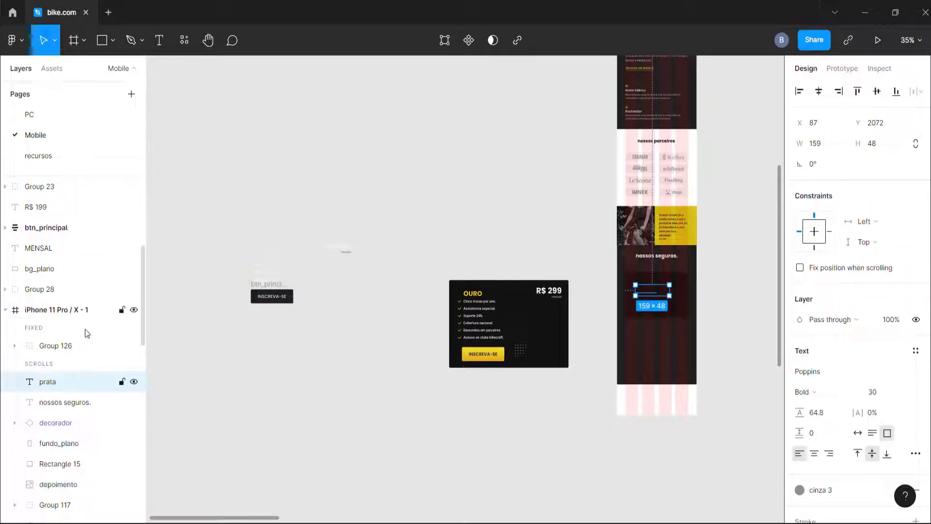
Step: Move the testimonial text's Group 126 out of the mobile frame's fixed layers into its scrolling layers
left_click(59, 350)
left_click(476, 383)
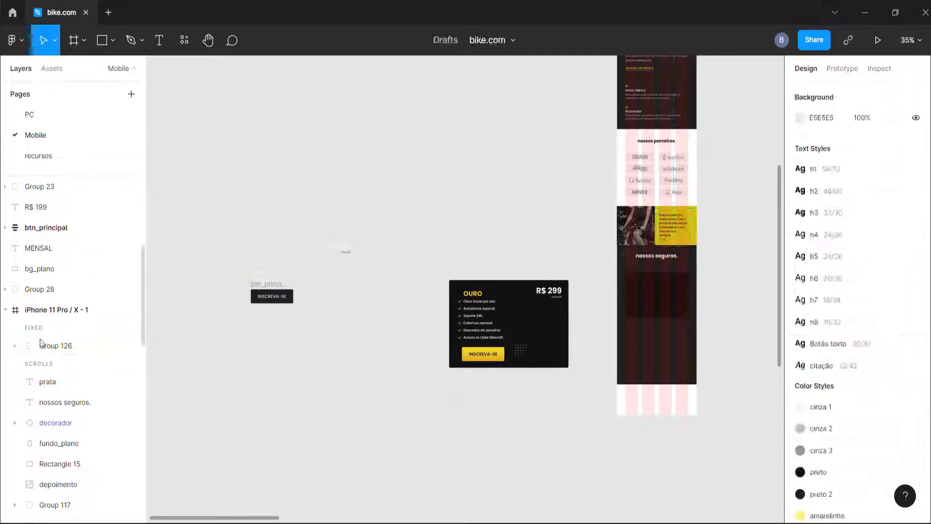
left_click(55, 344)
left_click_drag(57, 353, 121, 370)
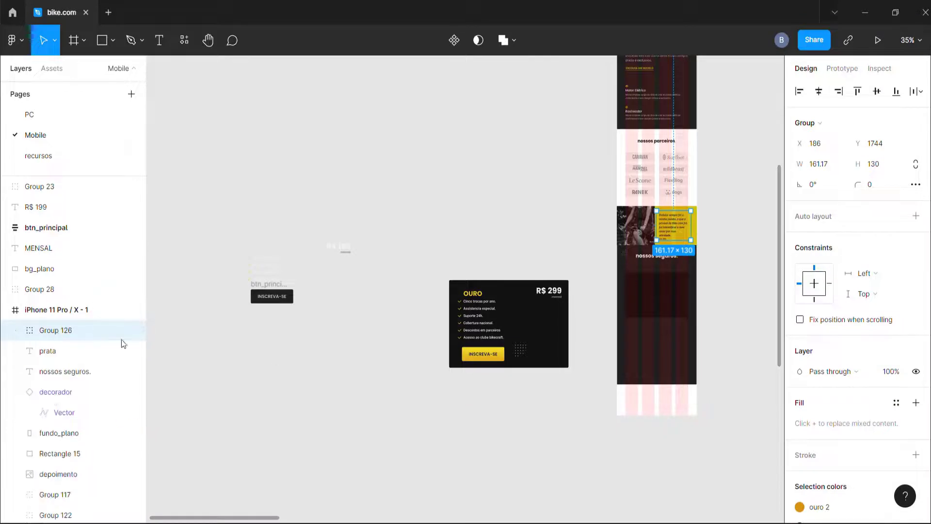
key("Escape")
scroll(677, 225, "up", 3)
left_click(678, 227)
scroll(625, 266, "down", 5)
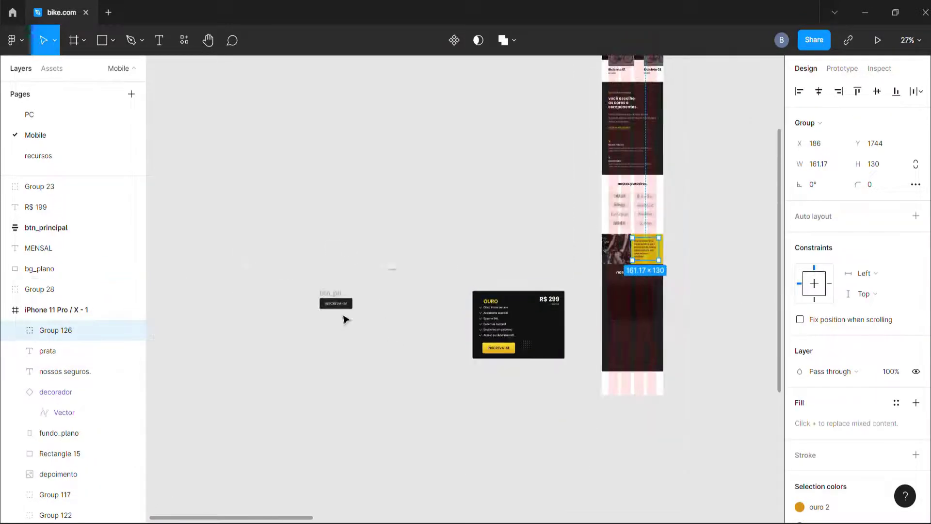
key("f")
left_click(630, 291)
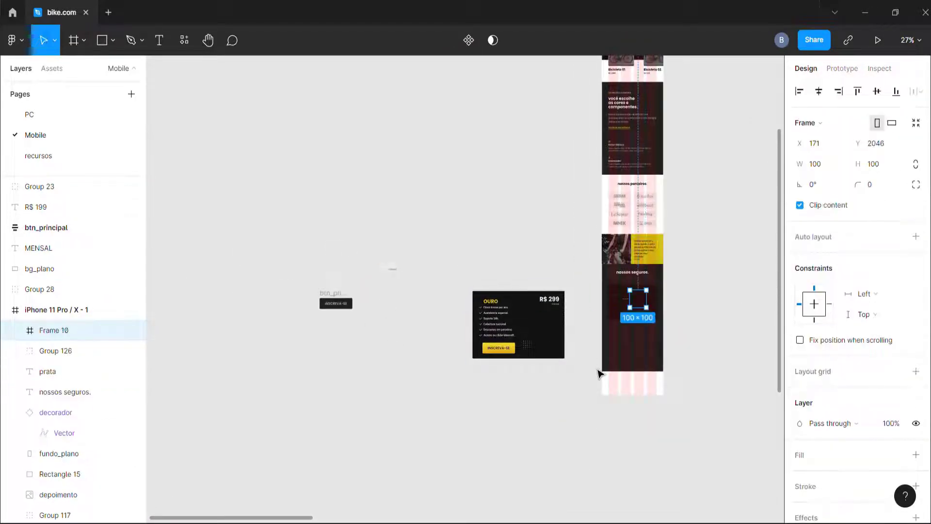
key("Delete")
Step: Take the PRATA card's background and title out of the mobile frame and place them back with the title above the background
scroll(679, 293, "up", 3)
left_click_drag(621, 326, 529, 421)
left_click_drag(597, 304, 522, 263)
left_click_drag(527, 420, 617, 320)
left_click_drag(524, 264, 602, 295)
Step: Set the PRATA title's font size to 16
scroll(603, 295, "up", 3)
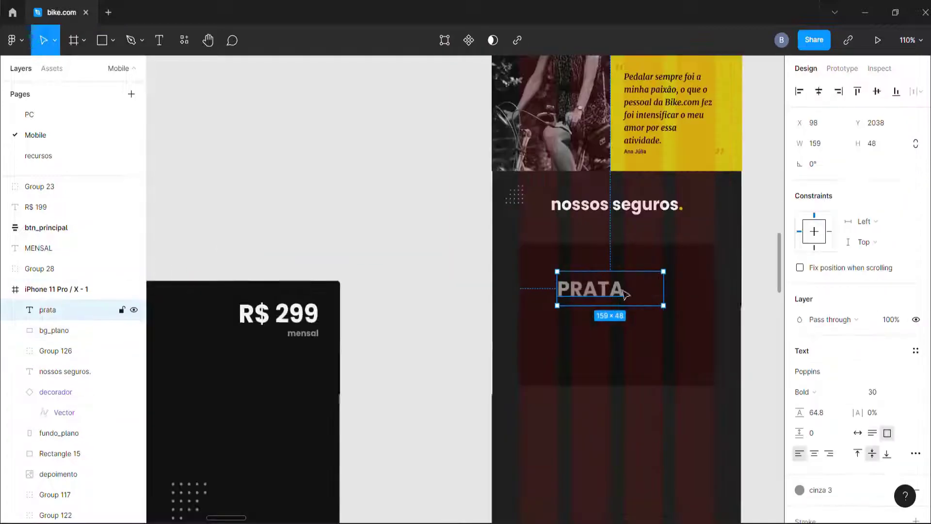
left_click(877, 392)
scroll(592, 276, "down", 2)
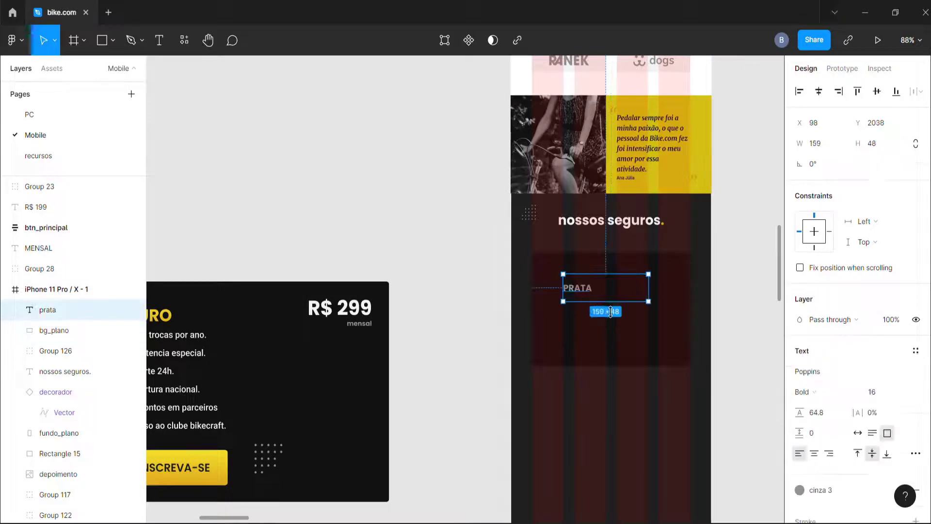
Step: Shrink the PRATA title's text box to 59 × 17 and place it at X 60, Y 2020 in the card
left_click_drag(617, 310, 616, 301)
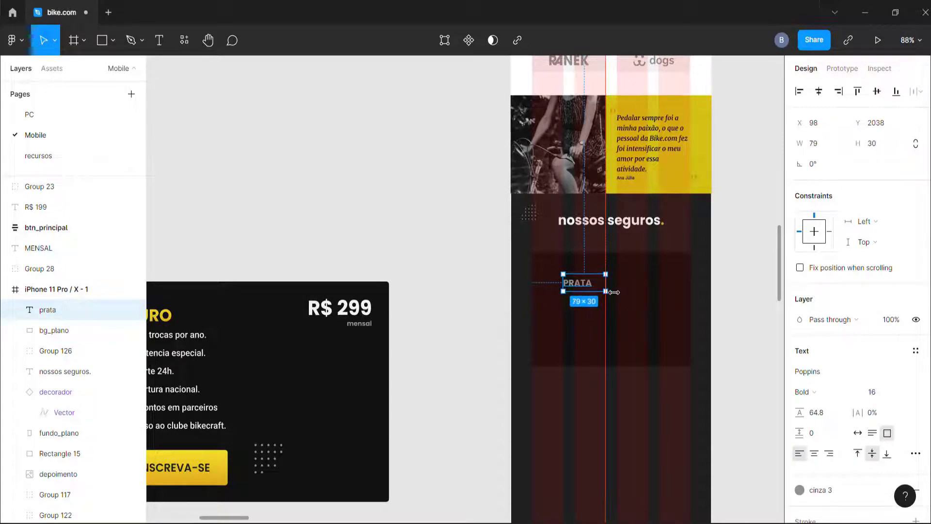
left_click_drag(567, 285, 573, 283)
scroll(615, 273, "down", 2)
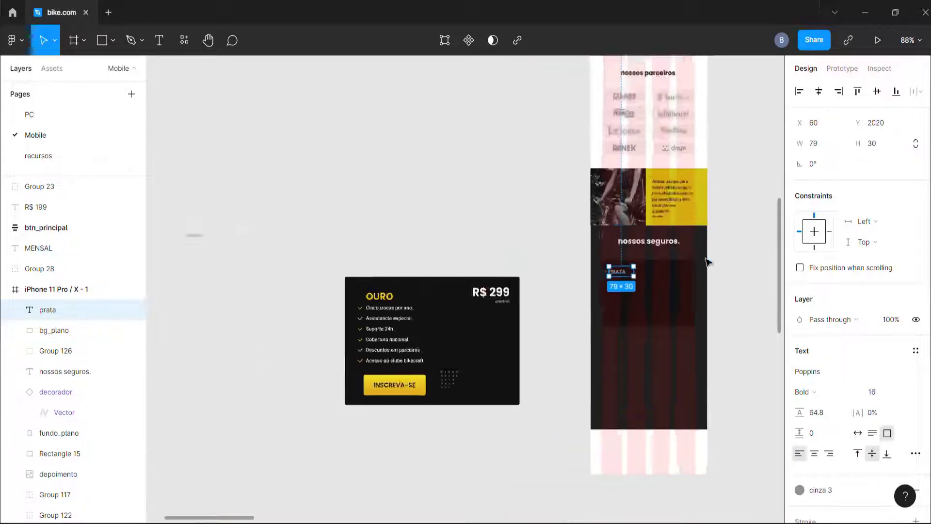
scroll(613, 273, "up", 10)
left_click_drag(573, 309, 573, 266)
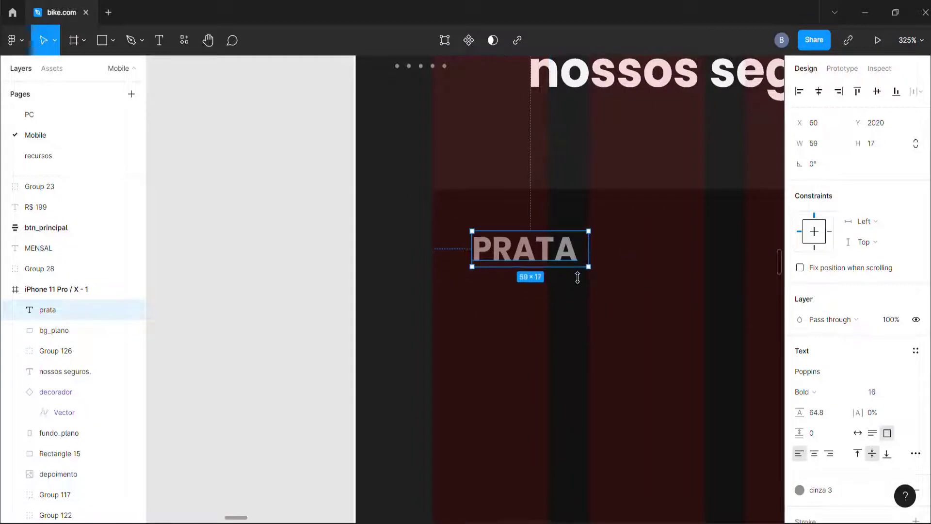
scroll(606, 271, "down", 12)
scroll(614, 263, "down", 4)
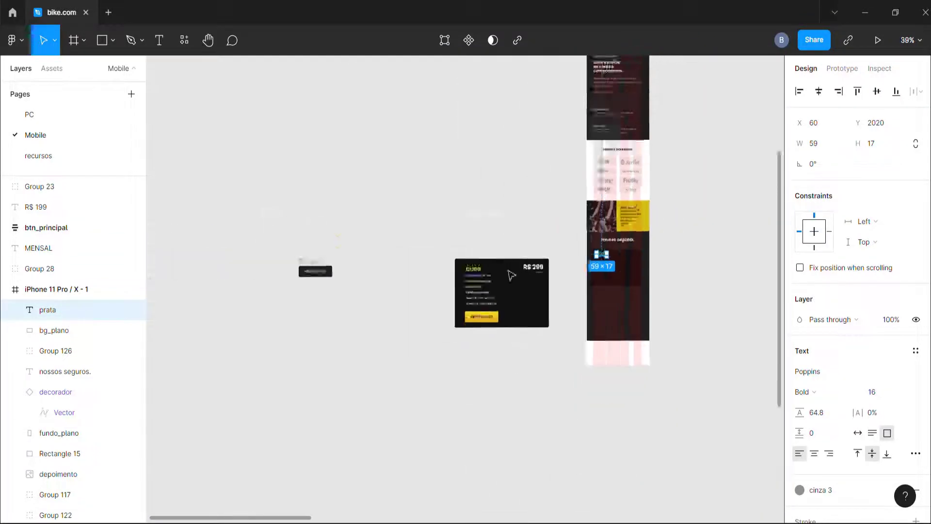
Step: Move the PRATA plan's feature list group from the desktop layout onto the mobile card, below the title
scroll(296, 248, "up", 8)
left_click(371, 242)
scroll(389, 247, "down", 9)
left_click_drag(391, 246, 603, 271)
scroll(603, 272, "up", 10)
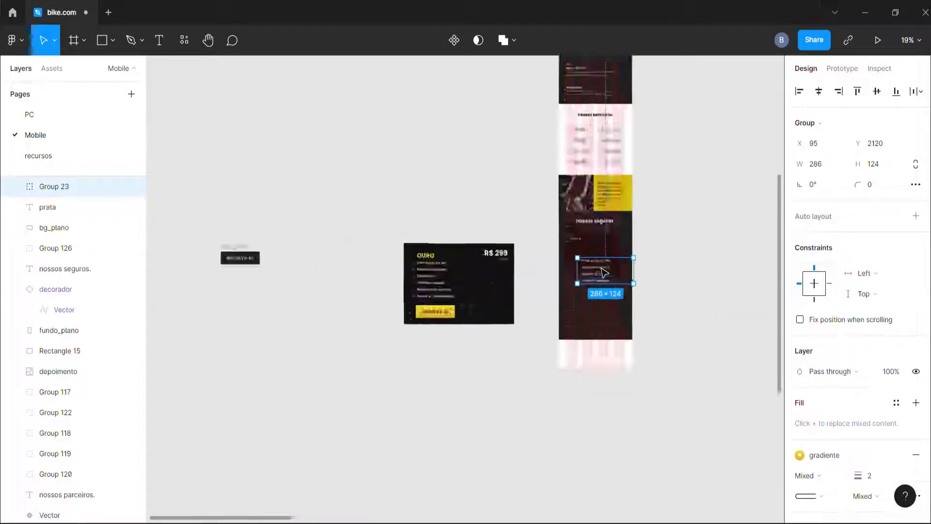
key("n")
scroll(543, 196, "down", 2)
scroll(543, 196, "up", 10)
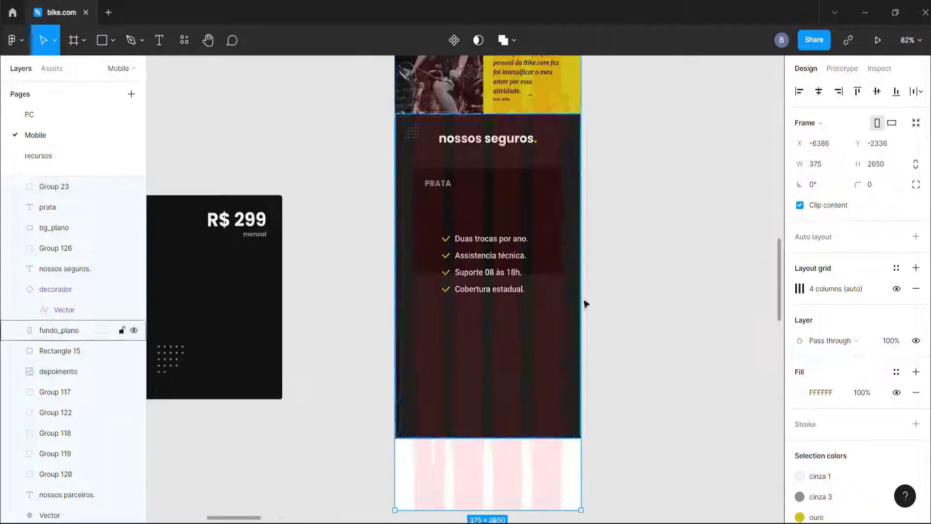
Step: Ungroup the feature list and set its text to font size 10 with a line height of 15
left_click(508, 265)
key("ctrl+shift+g")
left_click(526, 263)
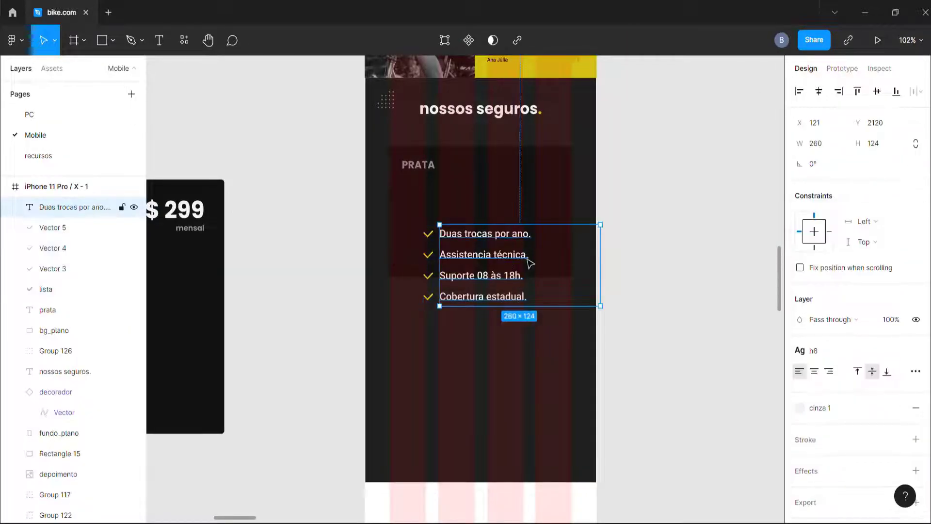
left_click(914, 350)
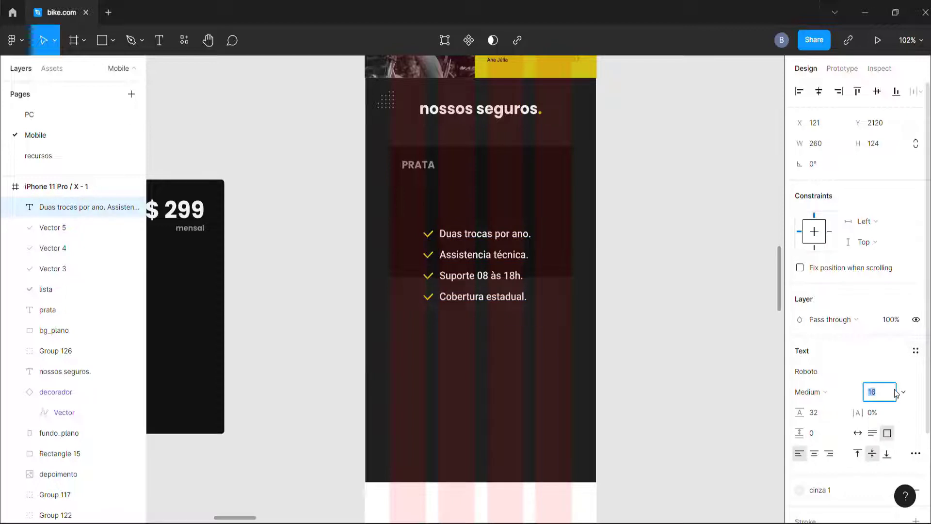
left_click(823, 413)
type("10*1.5")
key("Return")
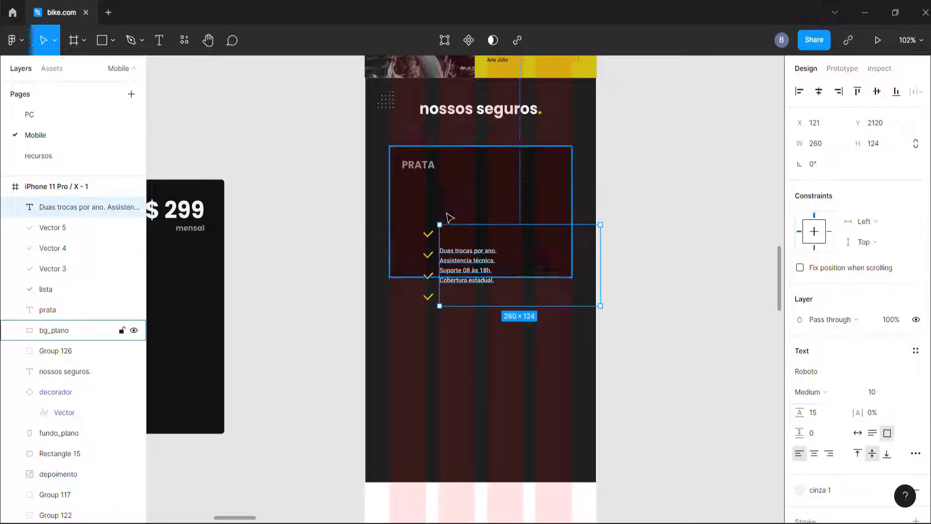
Step: Delete the feature list's second, third and fourth check icons, keeping only the first one
scroll(436, 209, "up", 5)
left_click(419, 265)
left_click(425, 311)
key("Delete")
left_click(423, 358)
key("Delete")
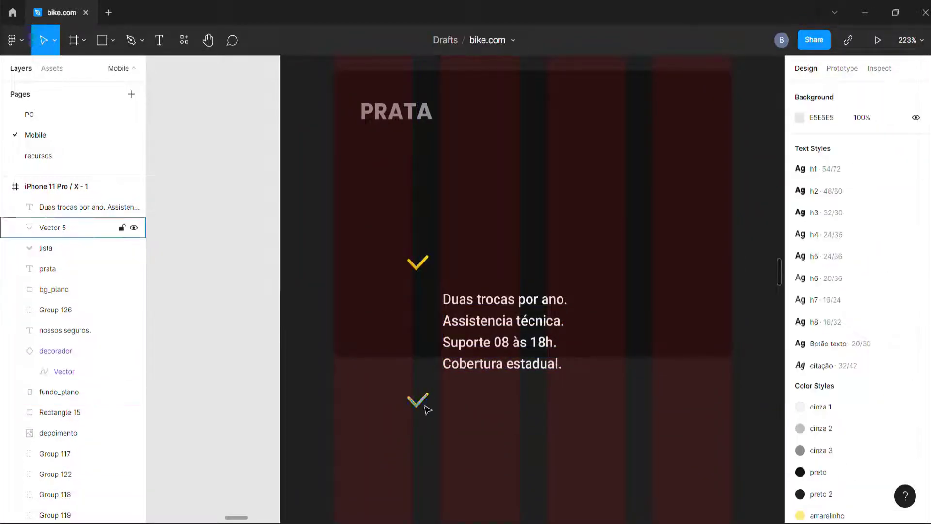
left_click(424, 403)
key("Delete")
Step: Move the feature list text up into the PRATA card and set its line height to 20
left_click(485, 369)
left_click_drag(522, 421, 574, 243)
type("20")
key("Return")
Step: Set the check icon's height to 10 and arrange it beside the feature list text under the PRATA title
left_click_drag(427, 265, 372, 180)
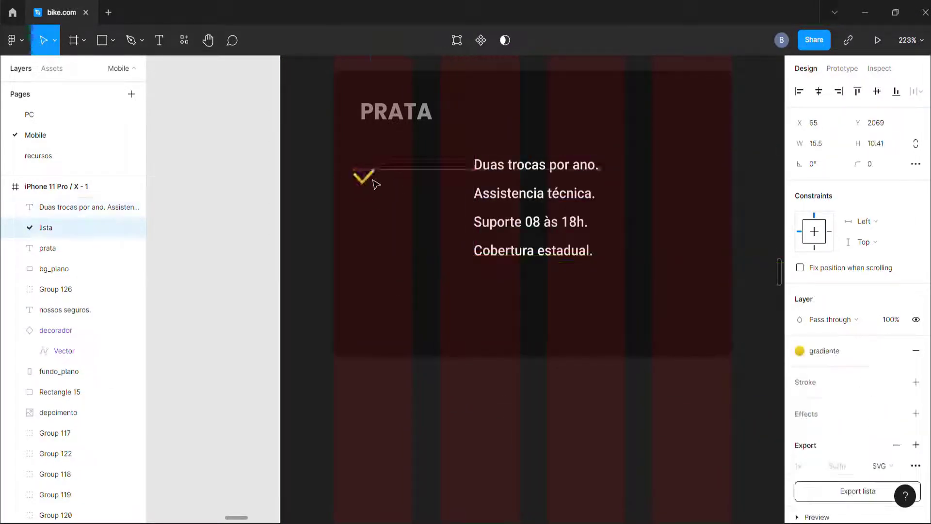
type("10")
key("Return")
scroll(453, 142, "up", 1)
left_click_drag(521, 182, 408, 177)
scroll(587, 237, "down", 6)
scroll(606, 232, "up", 10)
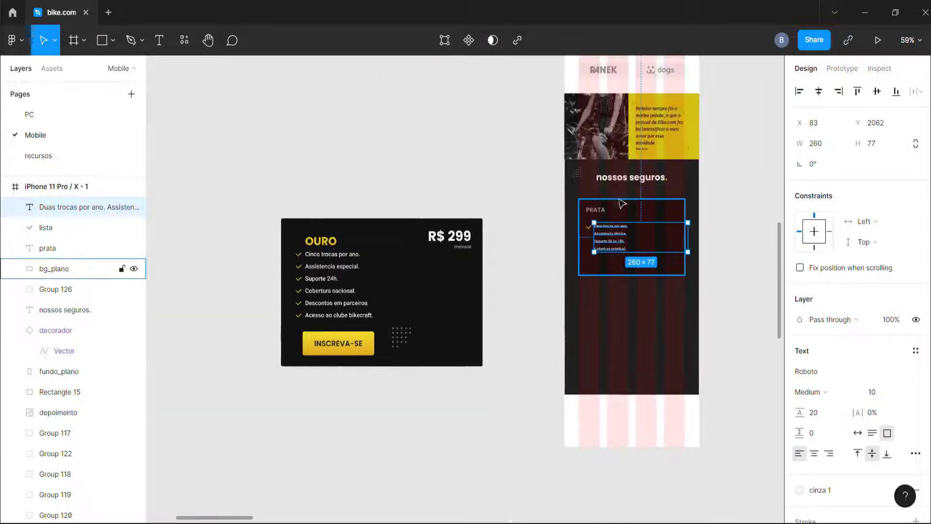
scroll(644, 218, "down", 8)
scroll(577, 223, "up", 6)
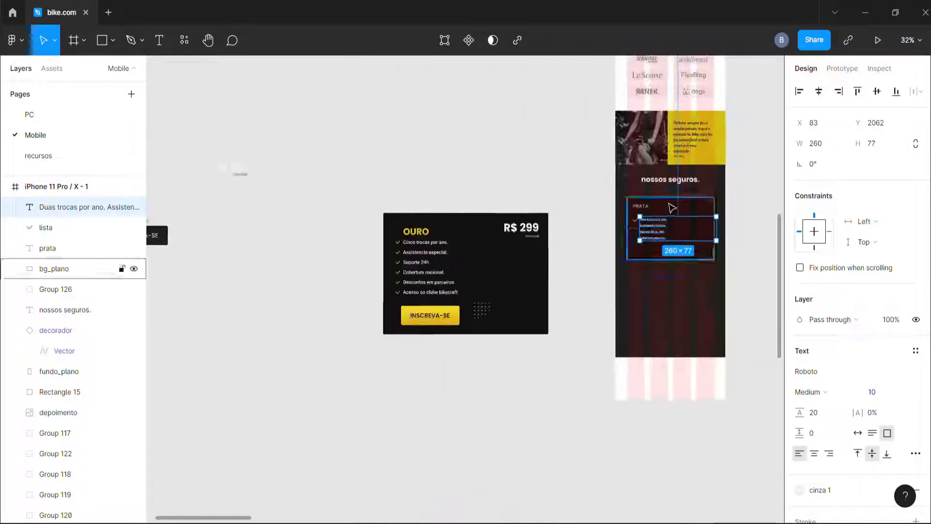
Step: Nudge the PRATA title right and down to X 80, just above the feature list's first line
left_click(574, 222)
key("alt+Right")
key("alt+Right")
key("alt+Right")
key("alt+Right")
key("alt+Right")
key("alt+Right")
key("alt+Right")
key("alt+Right")
key("alt+Right")
key("alt+Right")
key("alt+Right")
key("alt+Right")
key("alt+Right")
key("alt+Right")
key("alt+Right")
key("alt+Down")
key("alt+Down")
key("alt+Down")
key("alt+Down")
key("alt+Down")
key("alt+Down")
key("alt+Down")
key("alt+Down")
key("alt+Down")
key("alt+Down")
key("alt+Down")
key("alt+Down")
key("alt+Down")
key("alt+Down")
key("alt+Down")
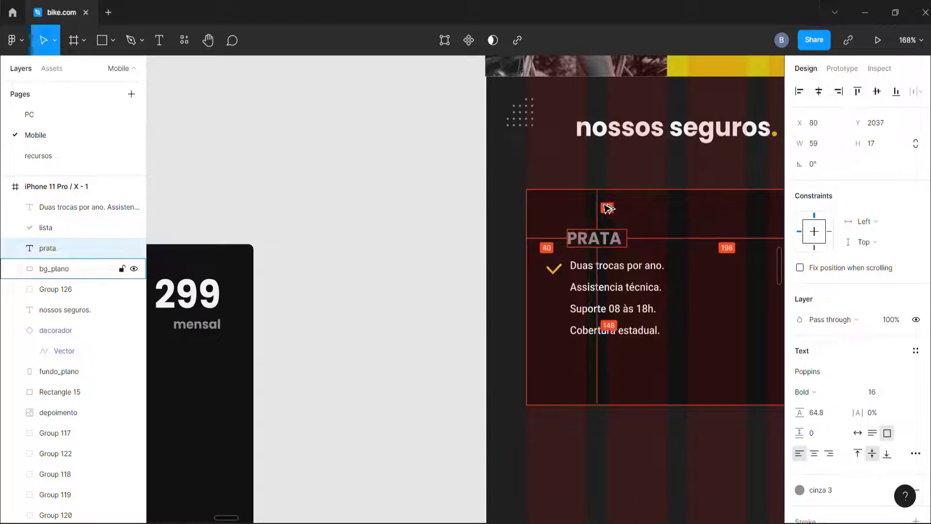
key("alt+Down")
key("alt+Down")
key("alt+Down")
Step: Left-align the feature list text with the PRATA title
left_click(616, 275)
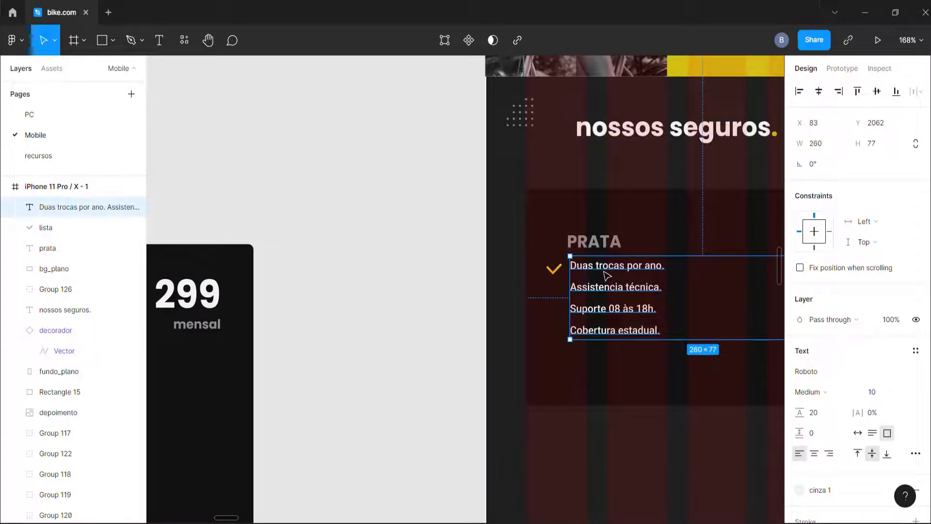
left_click(594, 241, "shift")
key("alt+a")
key("Escape")
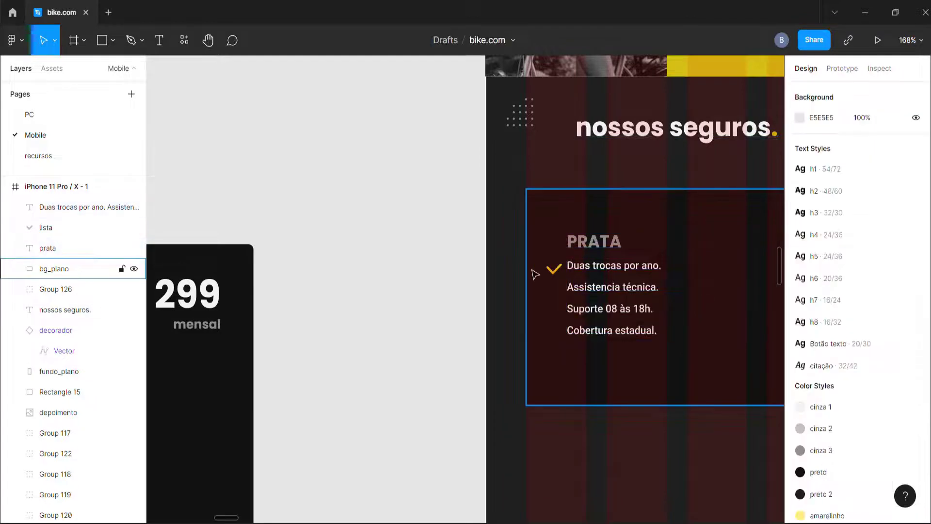
Step: Narrow the feature list's text box to 98 × 77 and place the check icon at X 61, Y 2064 beside its first line
scroll(214, 335, "down", 3)
scroll(403, 318, "up", 1)
left_click(420, 318)
left_click_drag(541, 323, 443, 310)
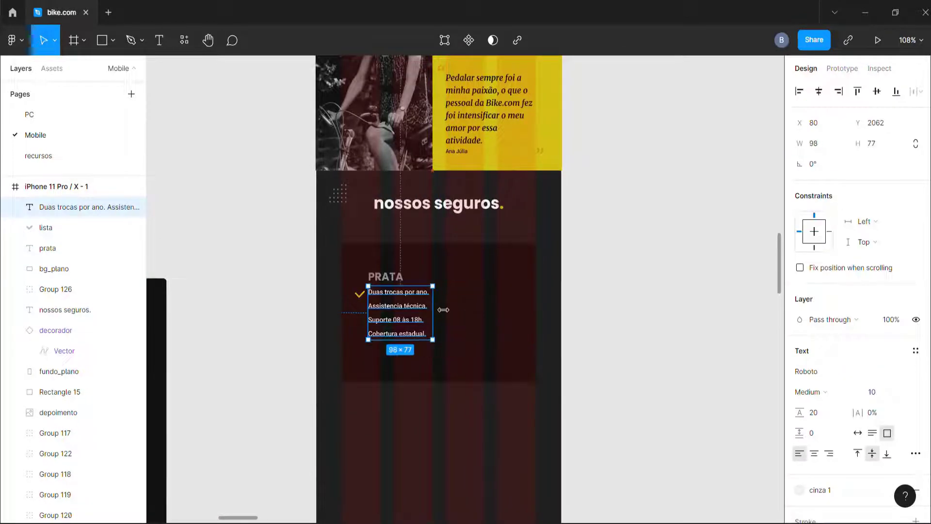
scroll(365, 301, "up", 5, "ctrl")
left_click(363, 291)
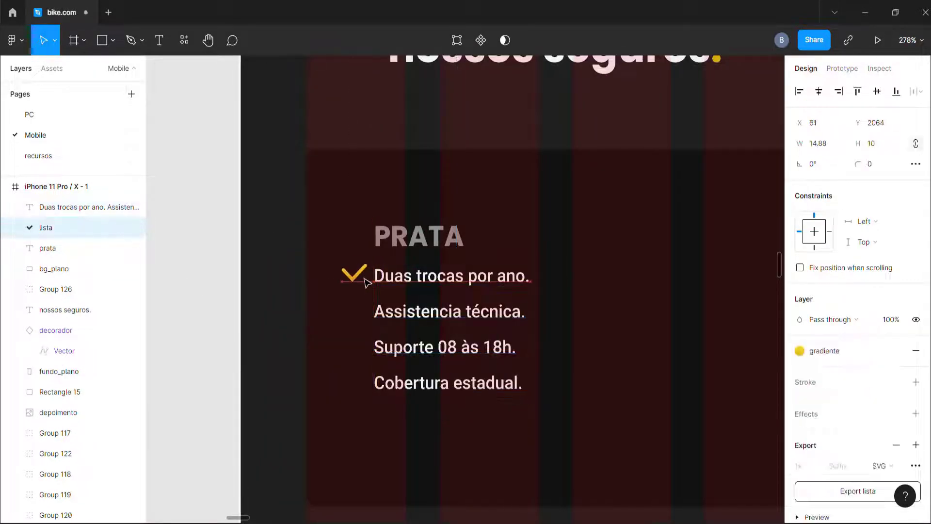
Step: Copy the check icon down the column for the other three feature lines
left_click_drag(367, 279, 366, 388, "alt")
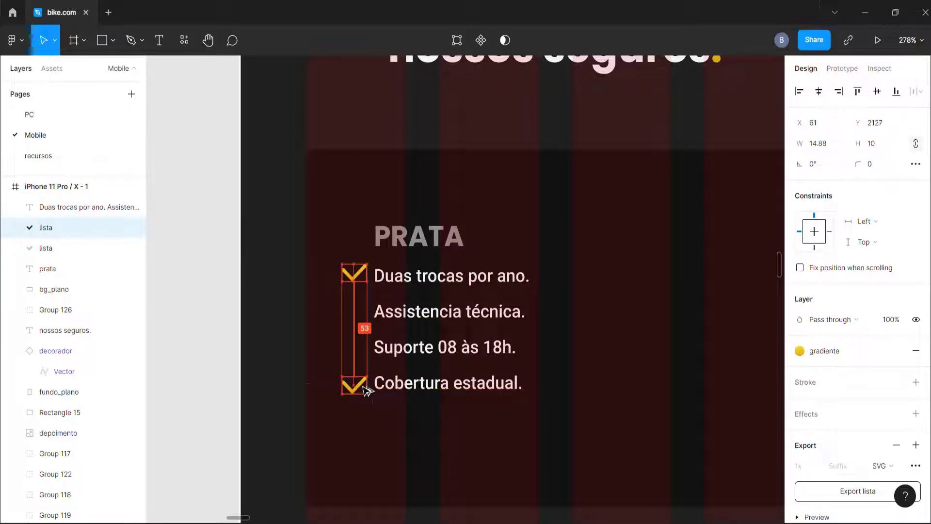
left_click_drag(355, 273, 365, 328, "alt")
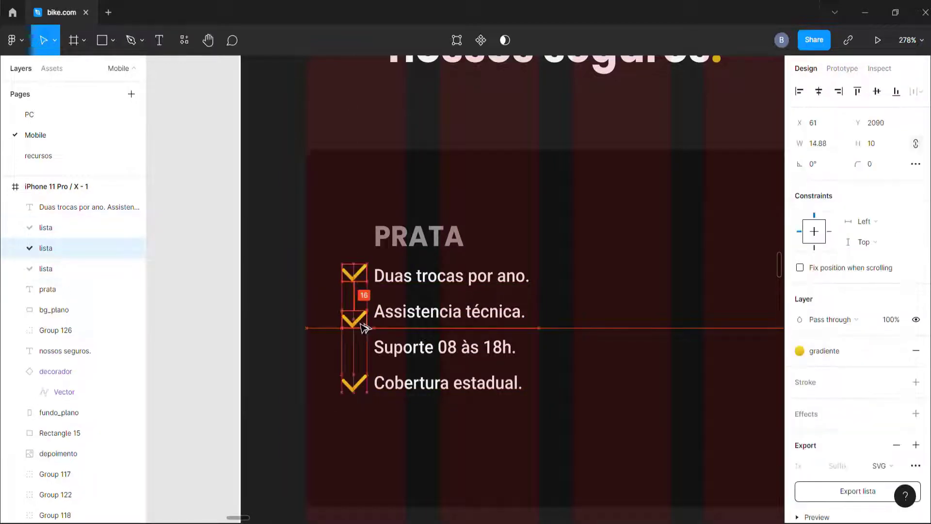
key("ctrl+v")
Step: Select all four check icons and distribute their vertical spacing evenly
left_click(354, 278, "shift")
left_click(357, 383, "shift")
left_click(917, 94)
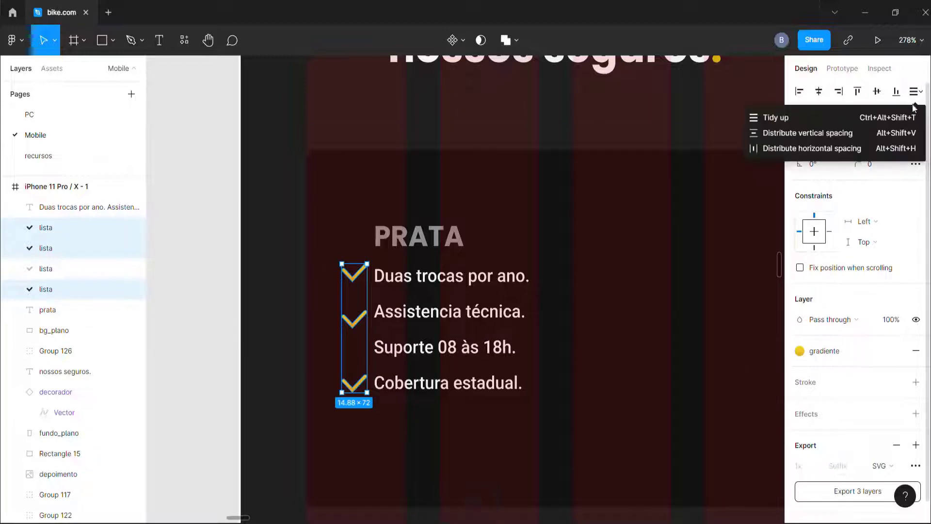
left_click(817, 133)
left_click(73, 268, "shift")
left_click(918, 91)
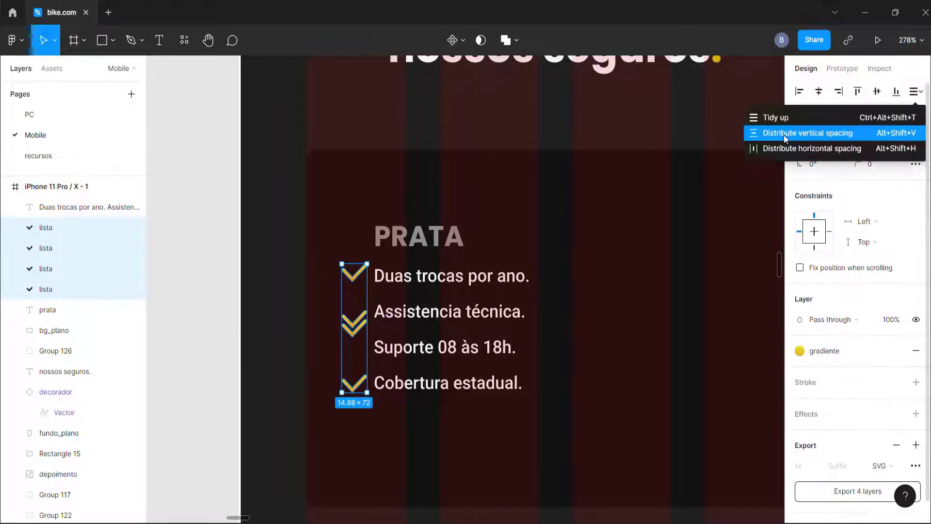
left_click(795, 131)
key("Escape")
Step: Resize the first check icon to 11.91 × 8 and delete the three larger copies below it
scroll(613, 223, "down", 5)
scroll(530, 222, "left", 3)
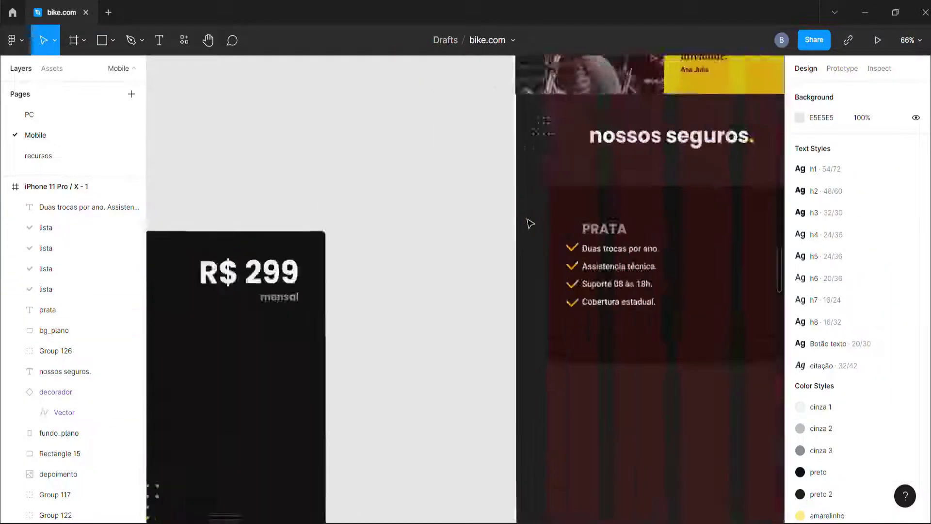
scroll(553, 247, "up", 6)
left_click(552, 247)
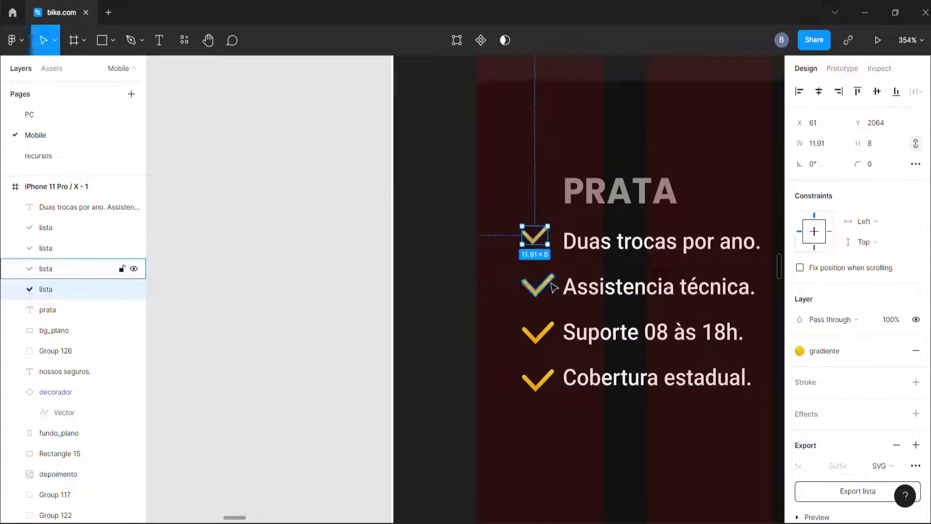
left_click(73, 268)
left_click(73, 248, "shift")
key("Delete")
left_click(551, 383)
key("Delete")
Step: Copy the smaller check icon beside the fourth feature line and add two more copies between it and the first
left_click(539, 245)
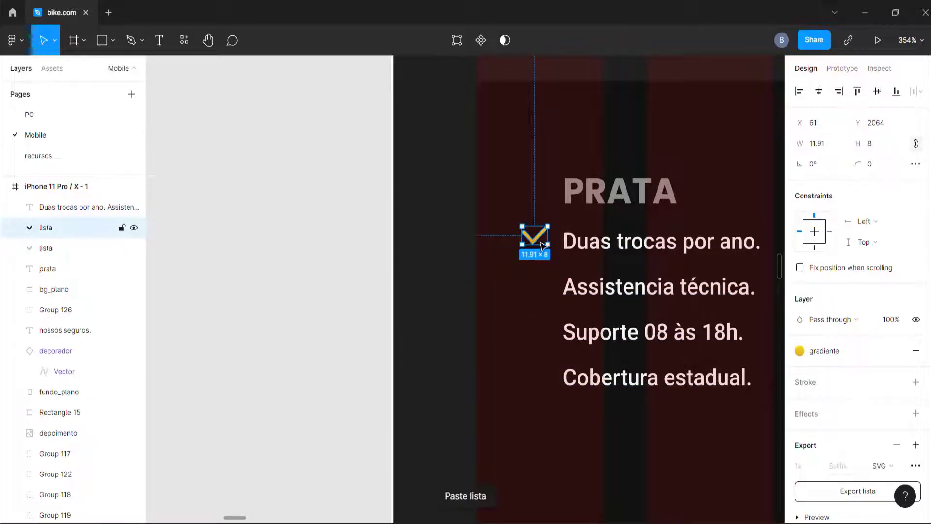
left_click(544, 243)
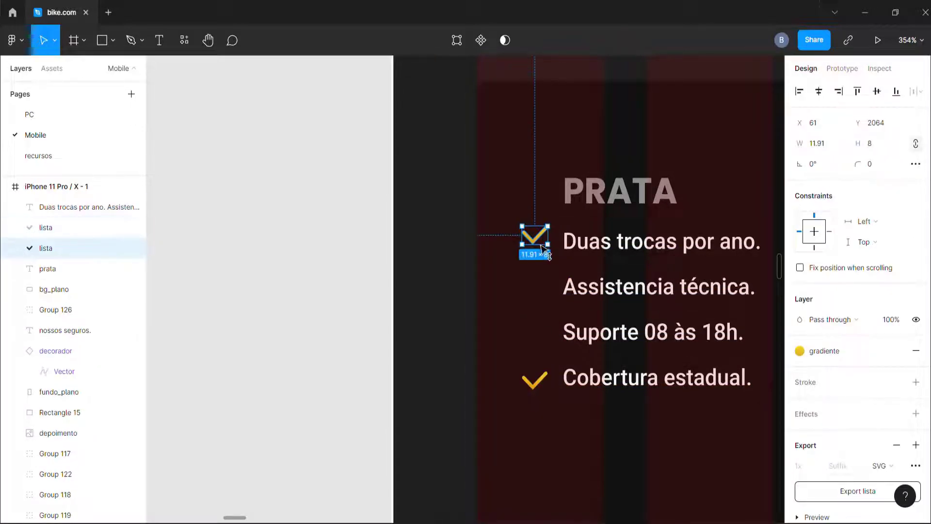
scroll(543, 252, "up", 3)
left_click_drag(533, 254, 534, 309)
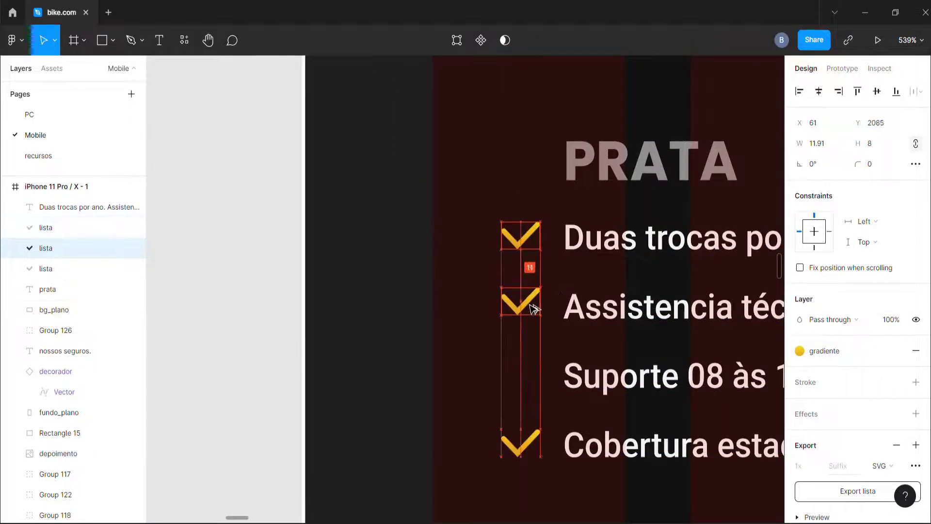
key("ctrl+v")
Step: Distribute the vertical spacing of the four smaller check icons evenly along the feature list
left_click(526, 239, "shift")
left_click(525, 442, "shift")
left_click(920, 91)
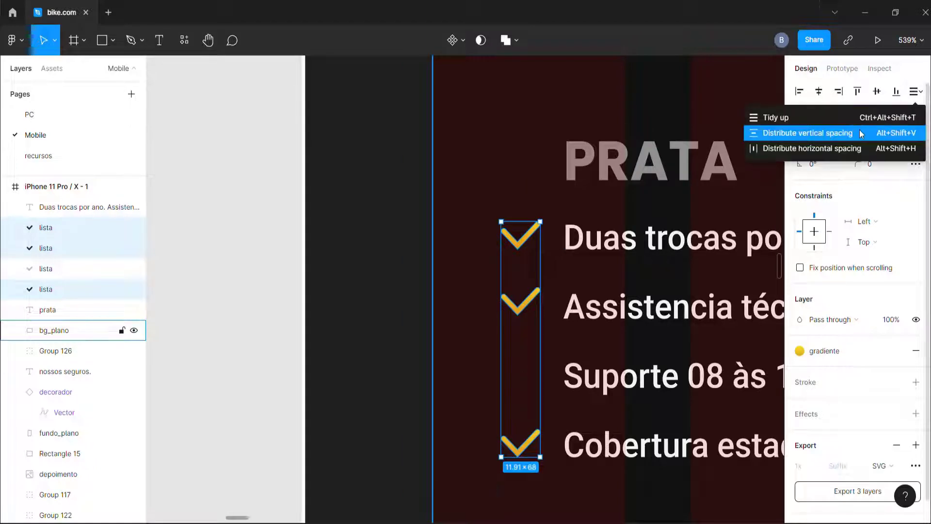
left_click(860, 133)
left_click(534, 306, "shift")
left_click(920, 91)
left_click(867, 135)
key("Escape")
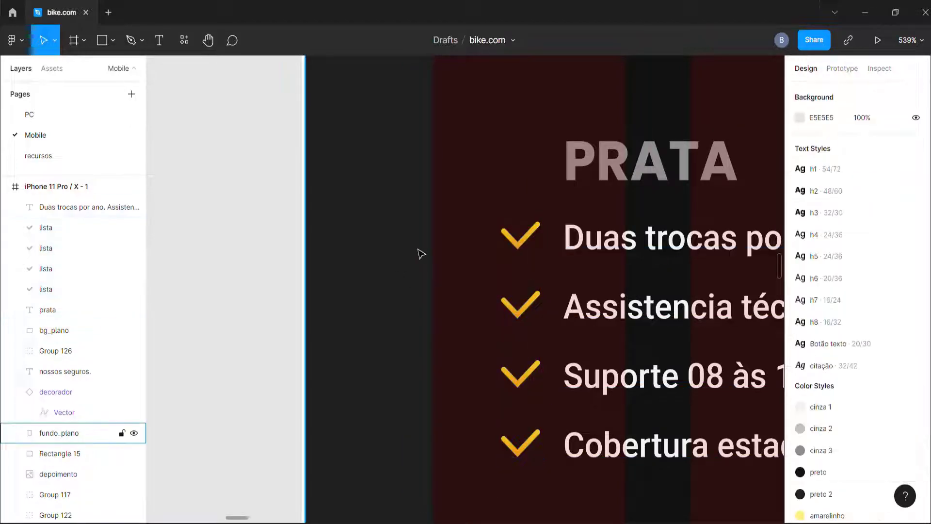
Step: Fine-tune the vertical alignment between the feature list text and its check icons
scroll(429, 261, "down", 3)
scroll(432, 266, "up", 3)
left_click_drag(433, 269, 433, 261)
key("ctrl+z")
left_click(507, 402)
left_click_drag(517, 427, 518, 402)
left_click_drag(403, 173, 411, 186)
key("Escape")
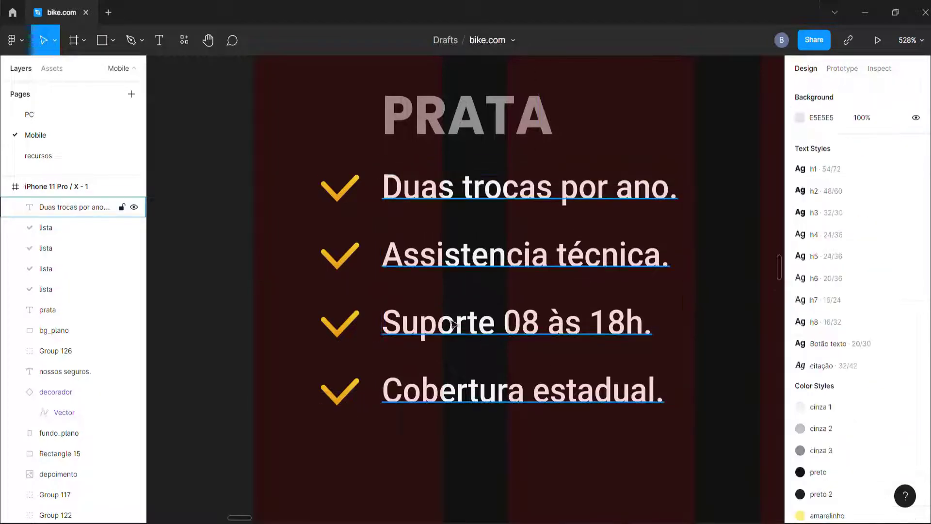
Step: Try moving the PRATA title up to Y 2023, farther above the feature list
scroll(439, 283, "down", 3)
scroll(587, 257, "down", 3)
scroll(555, 248, "up", 3)
left_click_drag(543, 247, 542, 236)
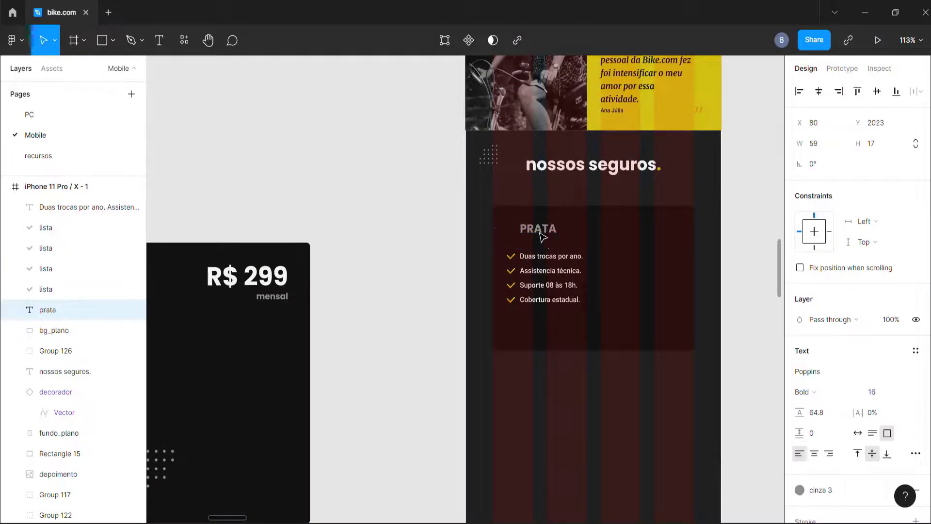
key("ctrl+z")
Step: Try moving the INSCREVA-SE text and its button frame separately into the mobile page, and undo these moves along with the last PRATA title move
scroll(737, 220, "down", 5)
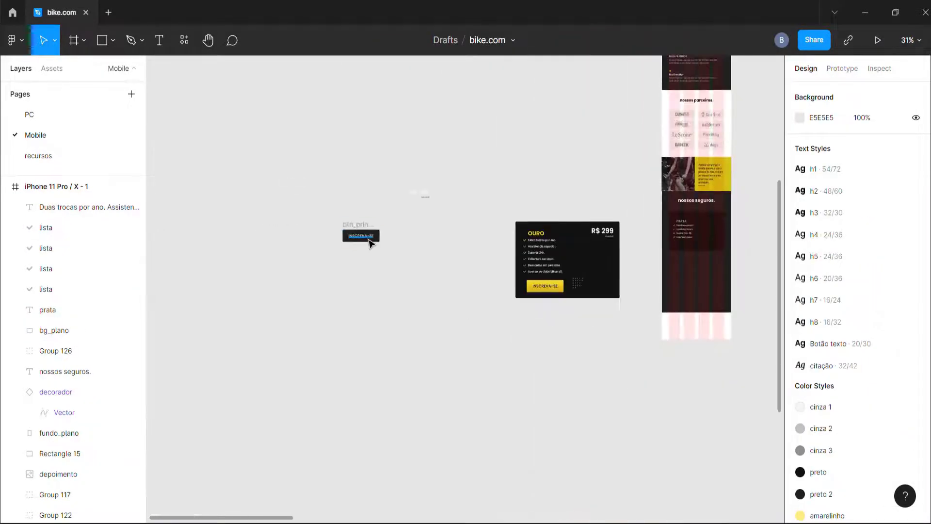
left_click(370, 242)
key("Escape")
key("ctrl+z")
key("ctrl+z")
key("ctrl+z")
key("ctrl+z")
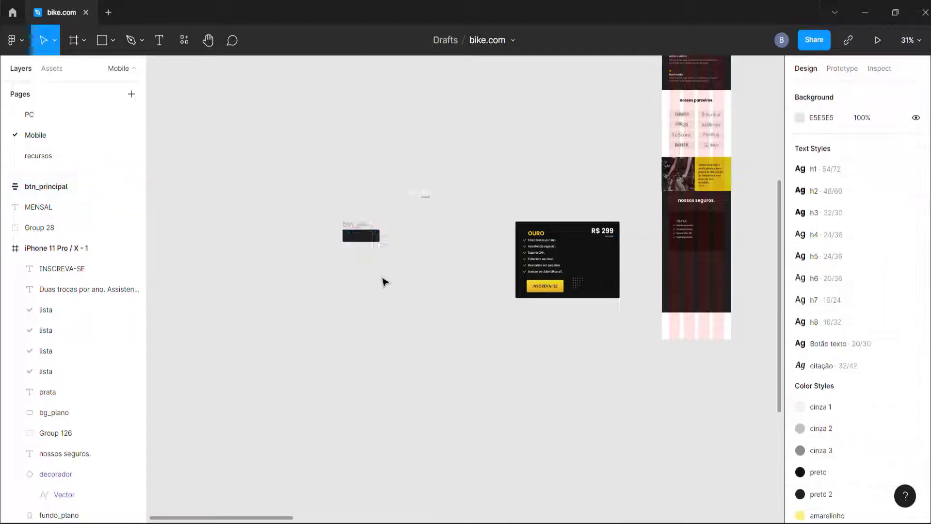
key("ctrl+z")
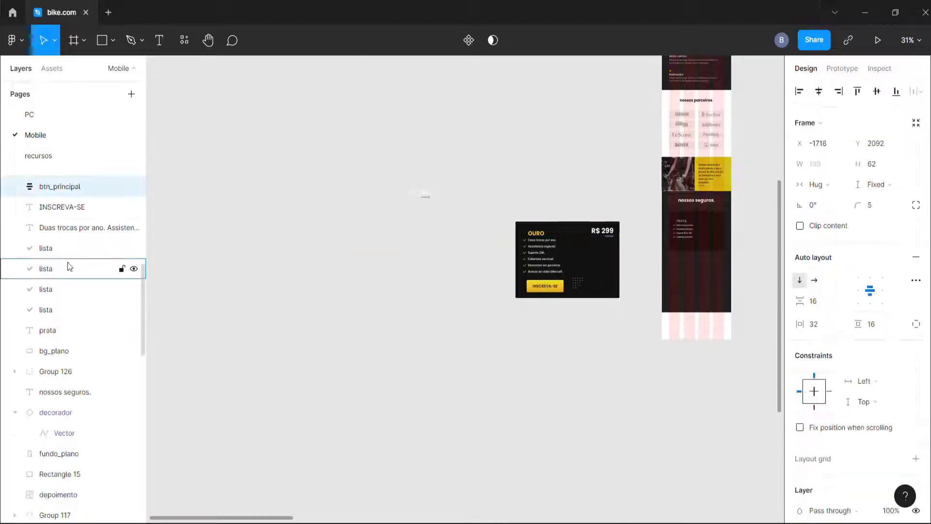
key("ctrl+z")
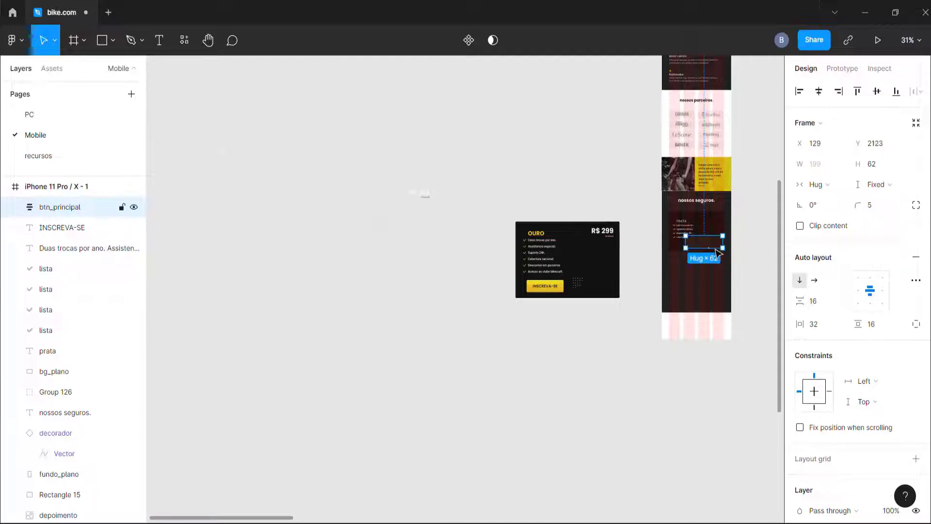
scroll(714, 249, "up", 3)
key("ctrl+z")
scroll(671, 261, "down", 2)
key("ctrl+z")
key("ctrl+z")
key("ctrl+z")
scroll(307, 231, "up", 4)
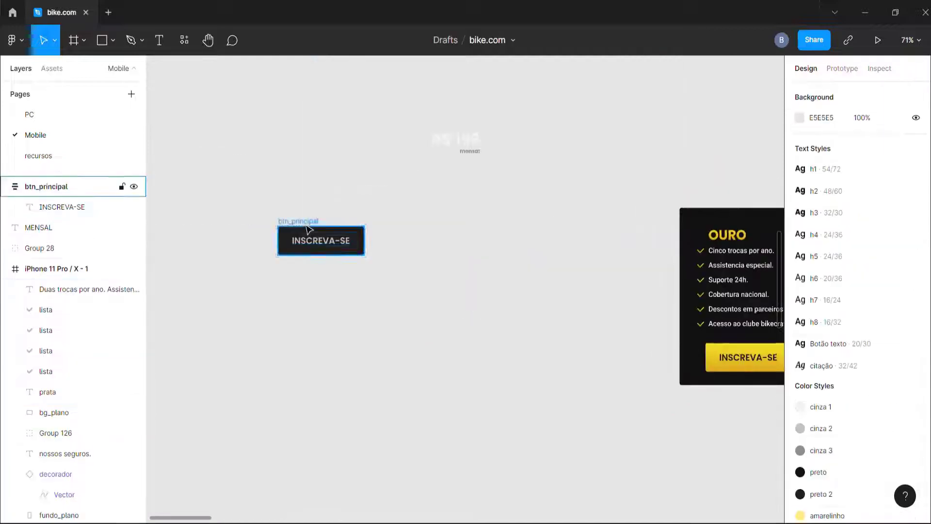
left_click(307, 227)
key("ctrl+shift+g")
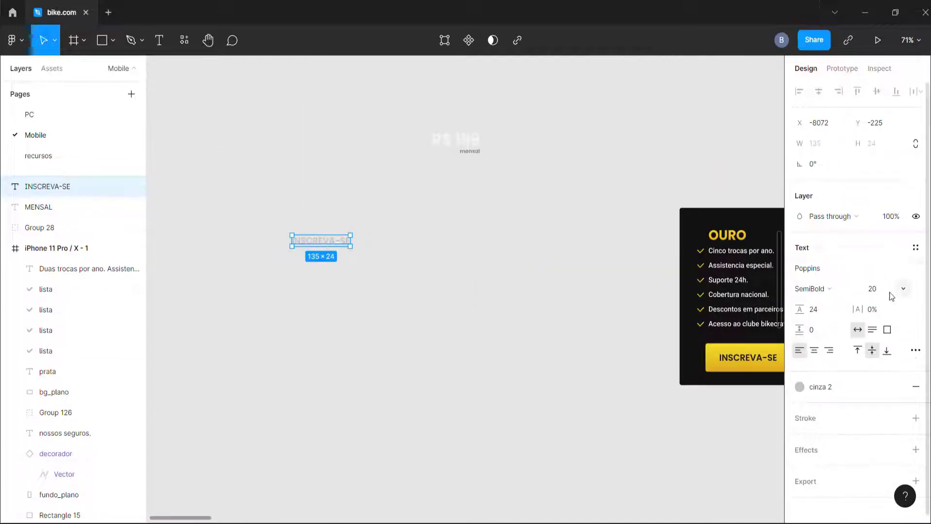
key("ctrl+shift+z")
Step: Set the INSCREVA-SE label's font size to 12 and move the whole button onto the mobile page below the PRATA feature list
left_click(327, 246)
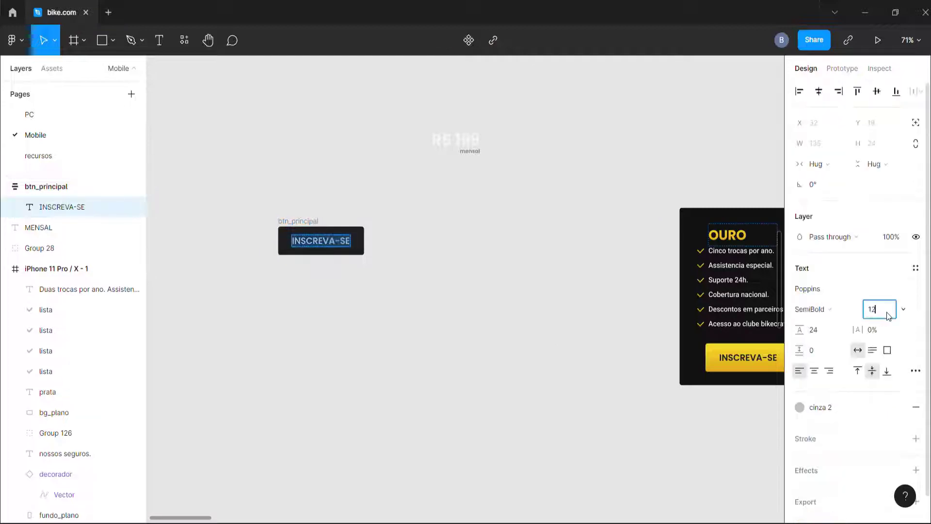
scroll(297, 236, "down", 3)
left_click(331, 246)
left_click_drag(315, 243, 759, 264)
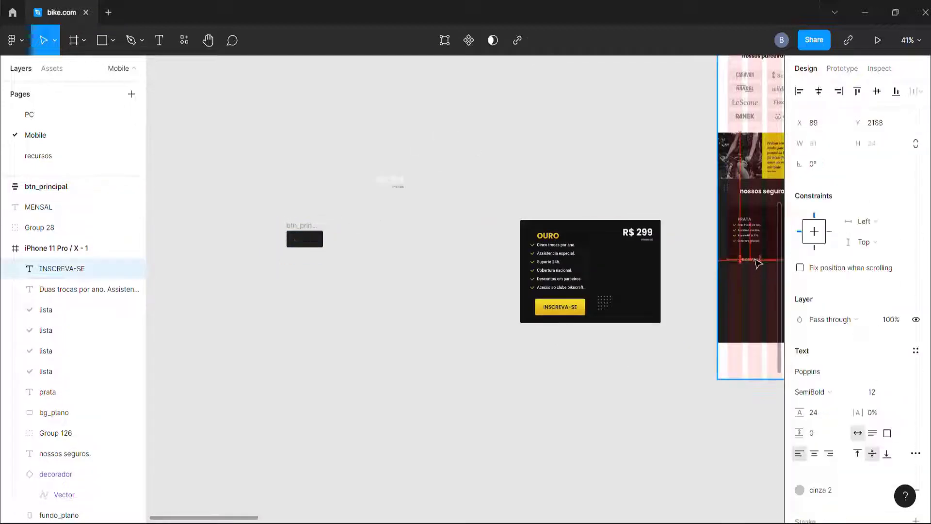
key("ctrl+z")
left_click_drag(302, 233, 746, 268)
Step: Set the INSCREVA-SE button's auto layout item spacing to 4, vertical padding to 4 and horizontal padding to 8
scroll(742, 266, "up", 5)
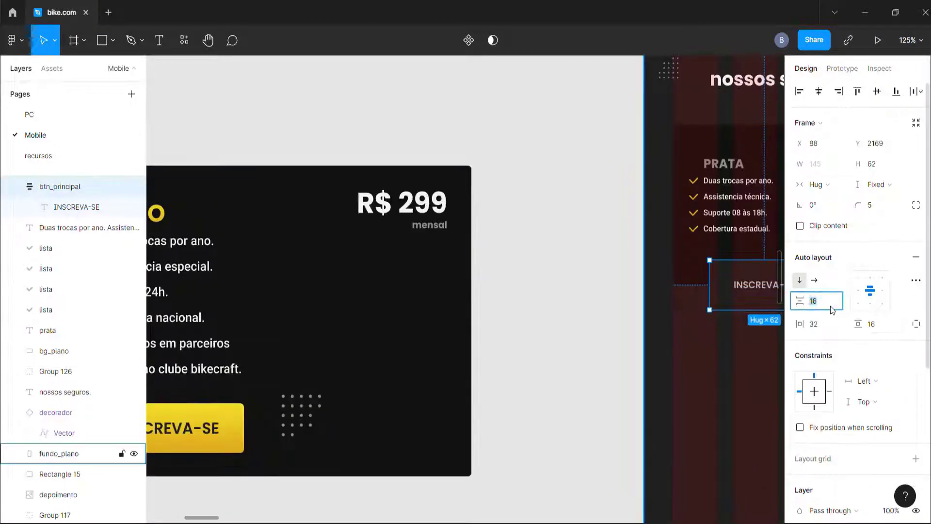
type("4")
key("Return")
scroll(587, 297, "up", 2)
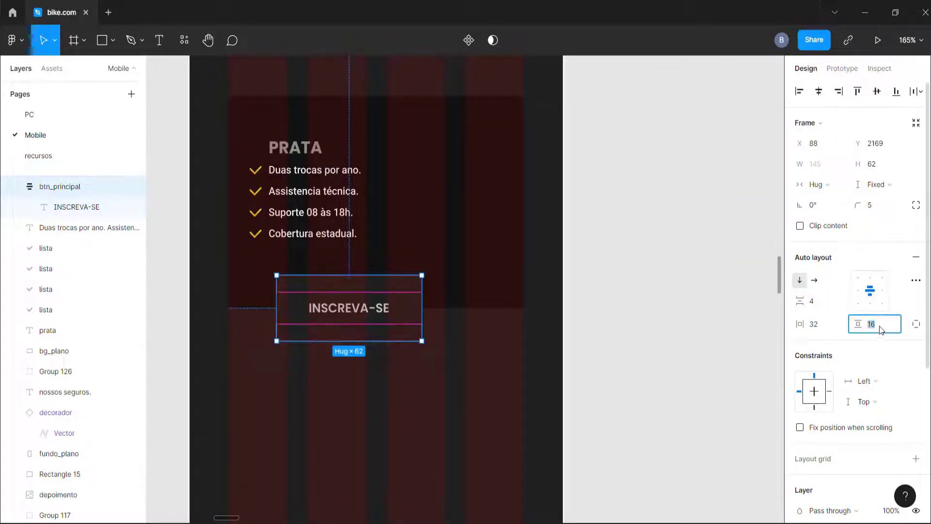
type("4")
key("Return")
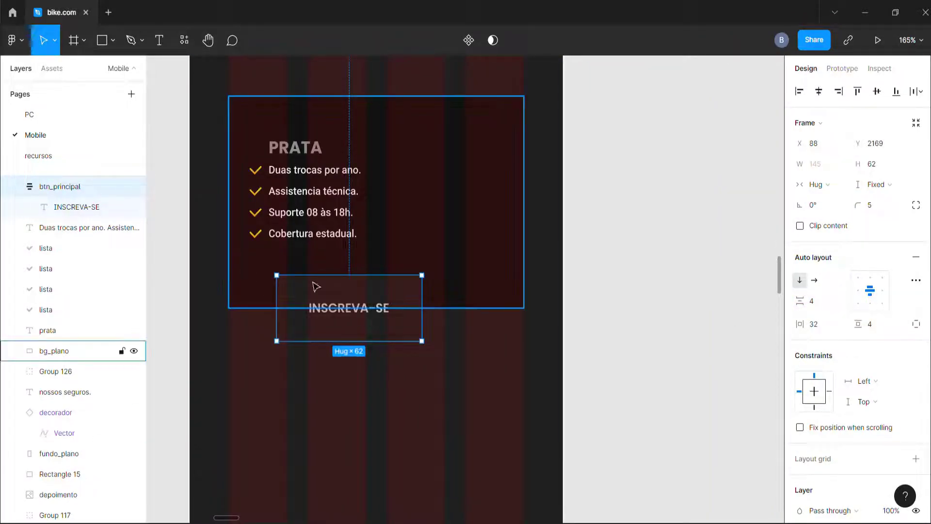
left_click(825, 323)
type("4")
key("Return")
key("ctrl+z")
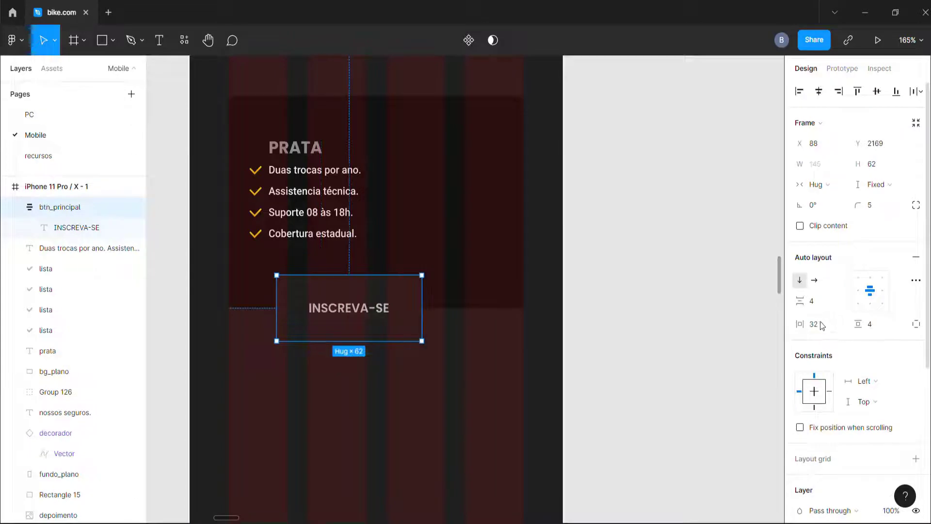
type("8")
key("Return")
Step: Reduce the height of the INSCREVA-SE text box inside the button to 15
double_click(328, 312)
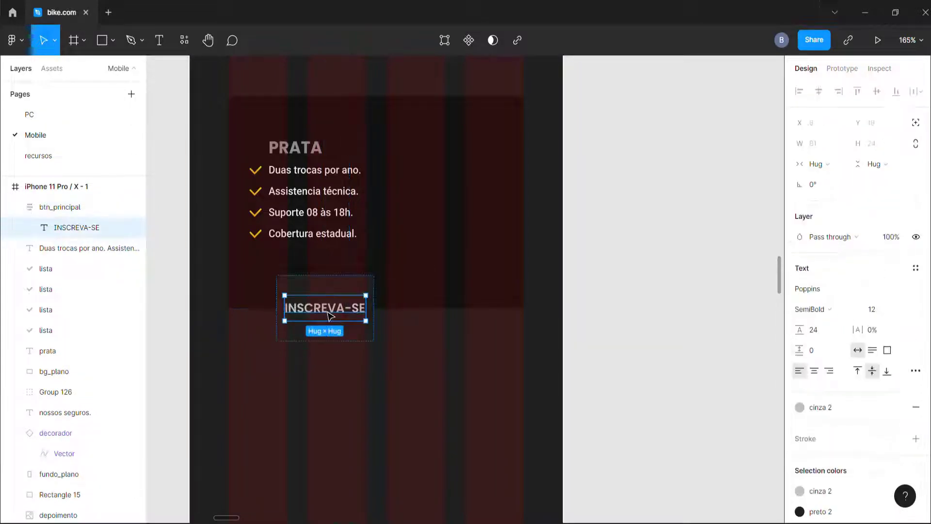
left_click(388, 320)
left_click(345, 333)
double_click(351, 318)
scroll(344, 318, "up", 3)
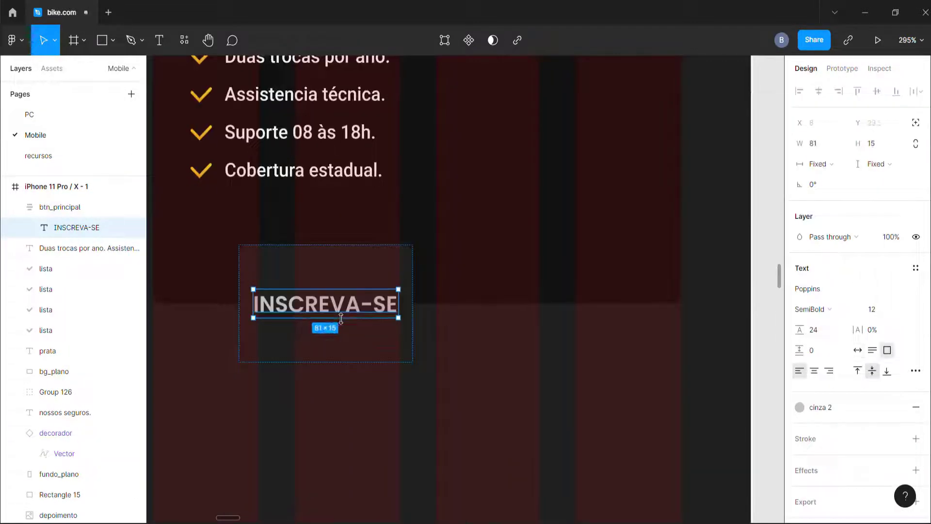
key("Escape")
Step: Set the INSCREVA-SE button's vertical padding to 0 and its height to 40
left_click(910, 321)
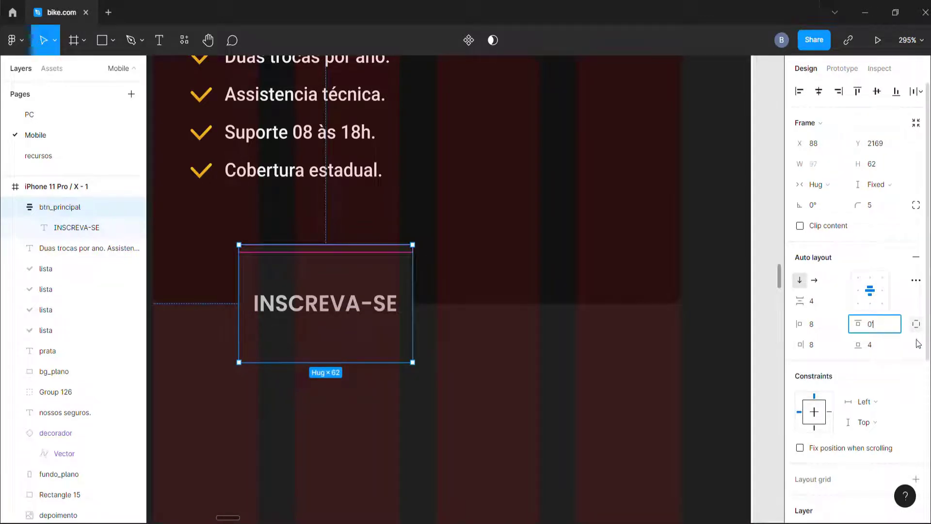
key("Return")
left_click(915, 324)
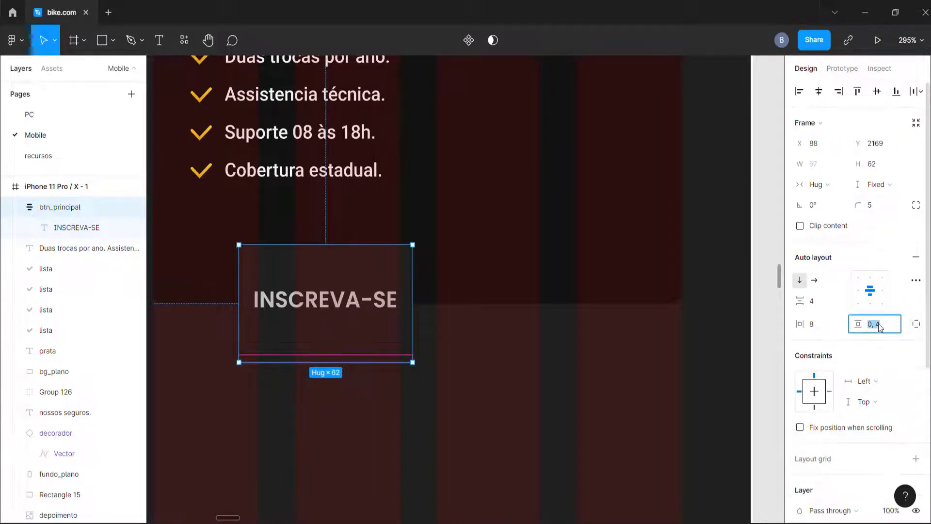
type("0")
key("Return")
left_click_drag(339, 372, 399, 333)
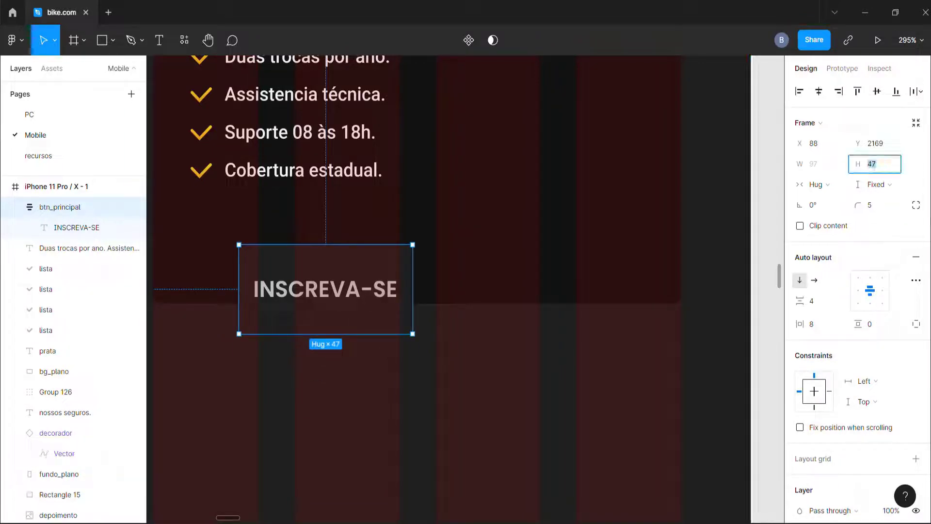
type("40")
key("Return")
Step: Increase the INSCREVA-SE button's height to 50
scroll(557, 414, "right", 5)
scroll(548, 427, "down", 10)
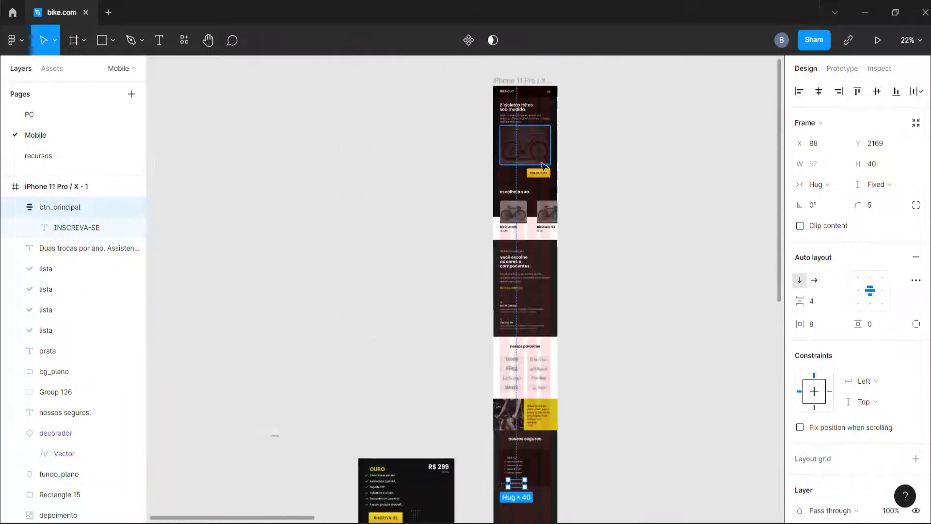
key("shift+2")
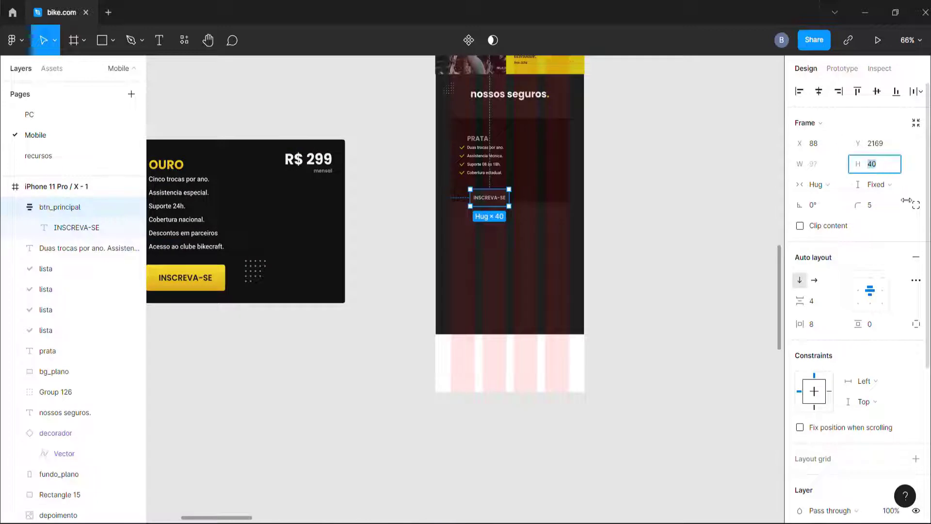
key("shift+2")
left_click(882, 170)
type("5")
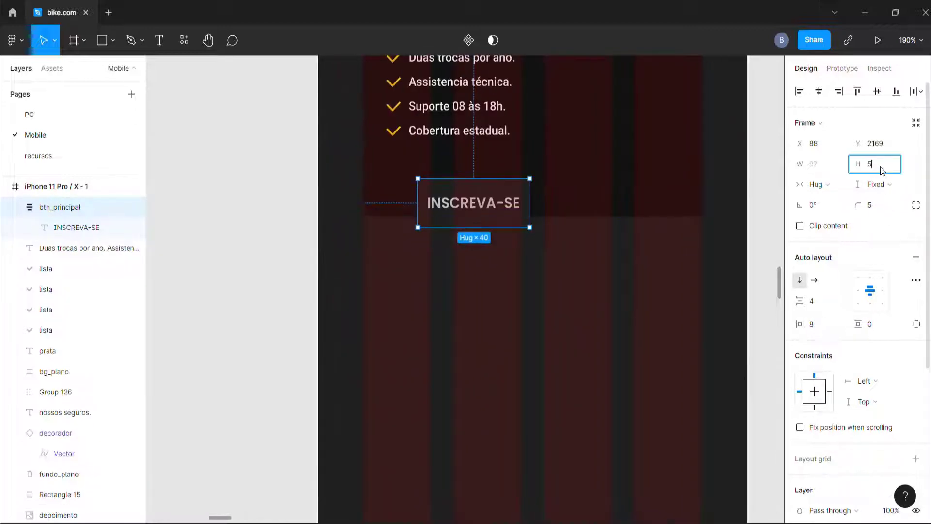
type("0")
key("Return")
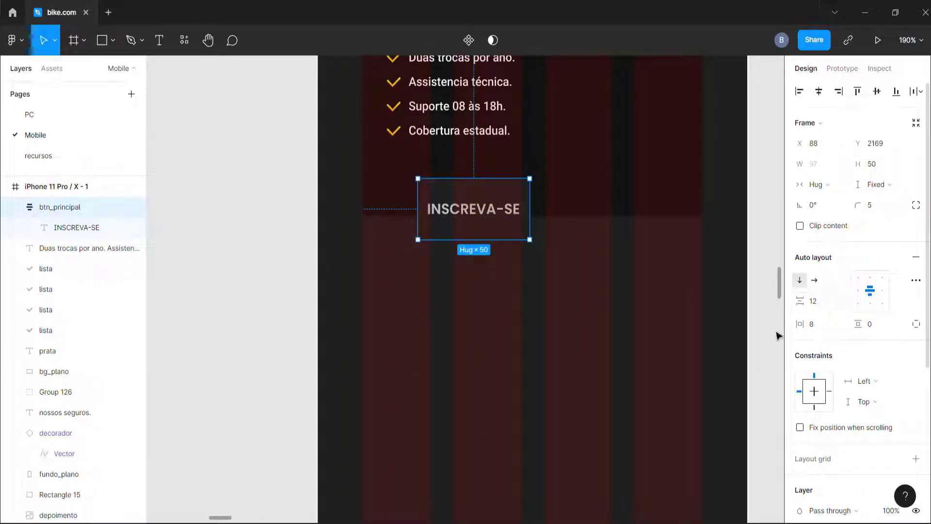
Step: Set the INSCREVA-SE button's horizontal padding to 16 and move it to X 64, Y 2146, directly under the feature list
left_click(824, 322)
type("12")
key("Return")
type("1")
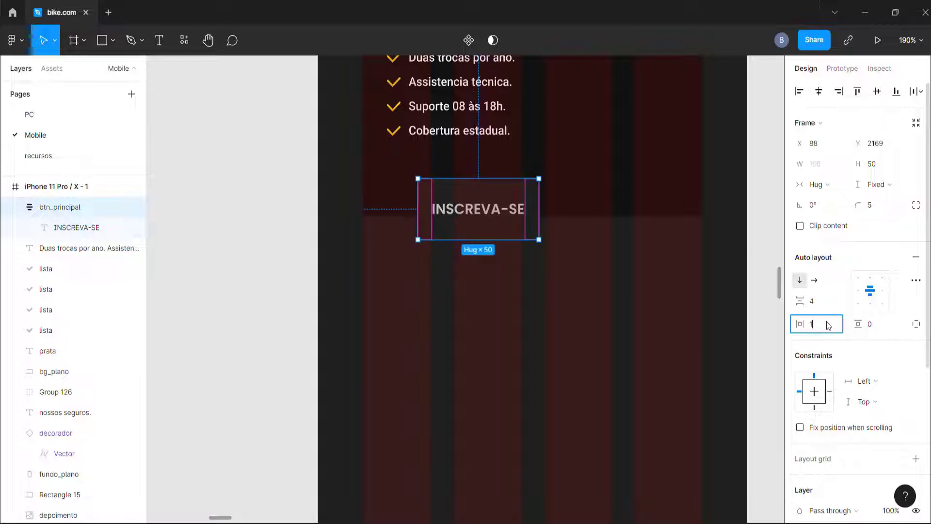
type("6")
key("Return")
left_click_drag(522, 225, 486, 195)
Step: Group the four check icons with the feature list text, and group that with the PRATA title
scroll(515, 255, "up", 3)
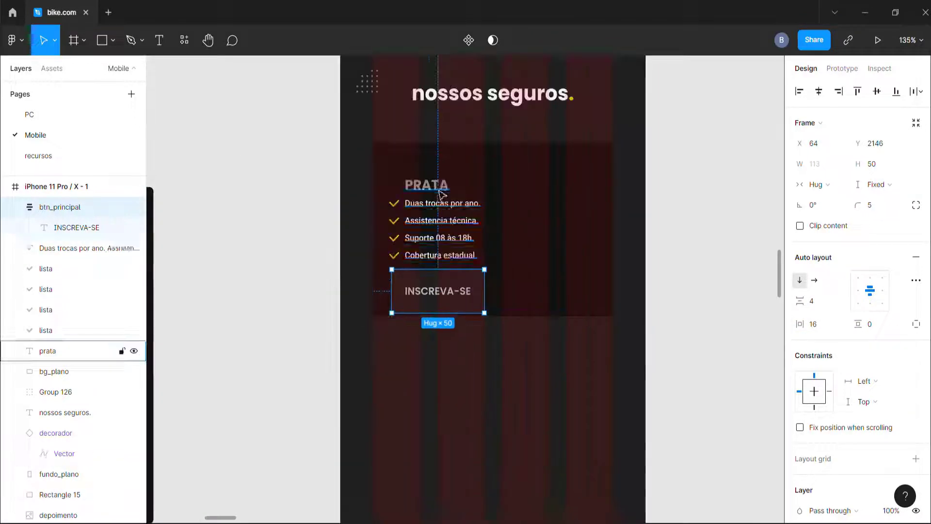
left_click(438, 190)
left_click(395, 204)
scroll(398, 229, "up", 3)
left_click(393, 213, "shift")
left_click(393, 251, "shift")
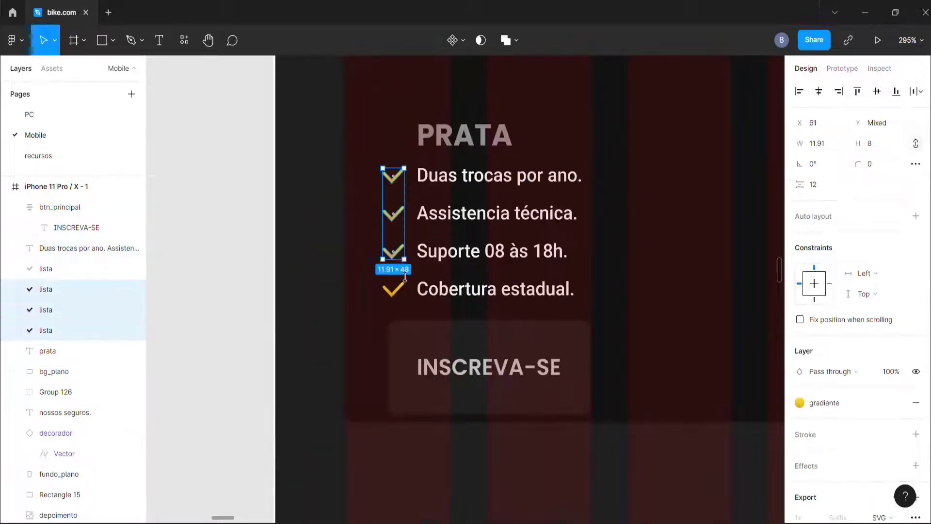
left_click(392, 288, "shift")
left_click(451, 291, "shift")
key("ctrl+g")
left_click(456, 141, "shift")
key("ctrl+g")
scroll(465, 150, "down", 2)
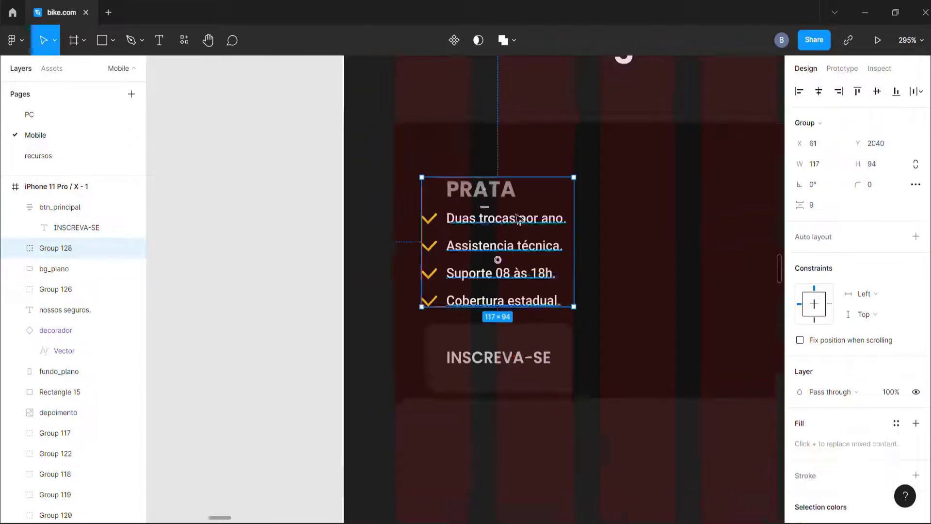
Step: Nudge the PRATA title and feature list group to X 60 and 20 px higher inside the card
key("Left")
key("Up")
key("Up")
key("Up")
key("Up")
key("Up")
key("Up")
key("Up")
key("Up")
key("Up")
key("Up")
key("Up")
key("Up")
key("Up")
key("Up")
key("Up")
key("Up")
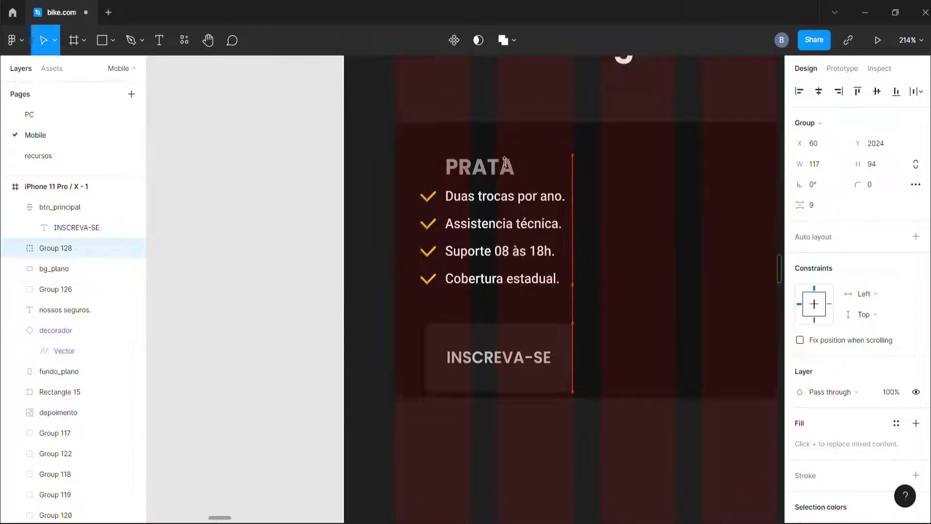
key("Up")
key("Up")
key("Up")
key("Up")
Step: Set the vertical spacing between the PRATA group and the INSCREVA-SE button to 20 and align their left edges
left_click(511, 347, "shift")
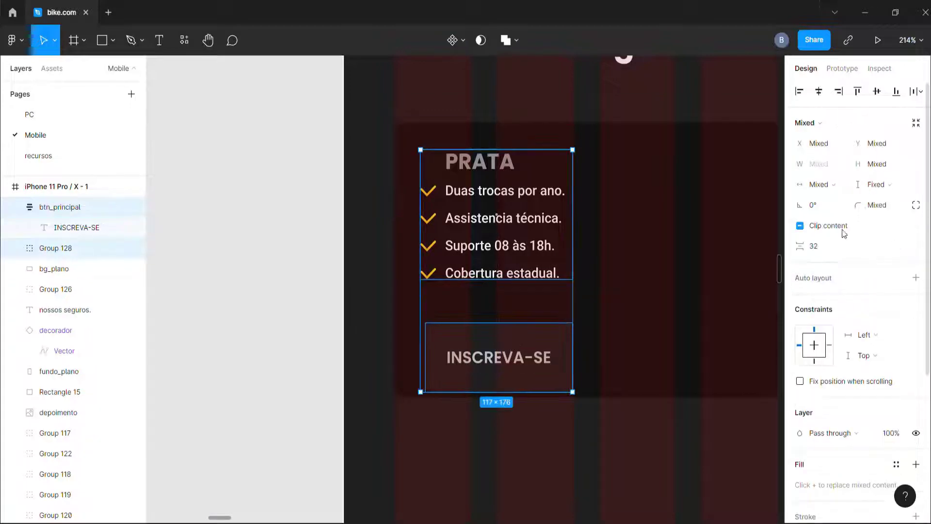
left_click(819, 246)
type("20")
key("Return")
left_click(539, 330)
left_click(537, 274, "shift")
left_click(800, 91)
key("Escape")
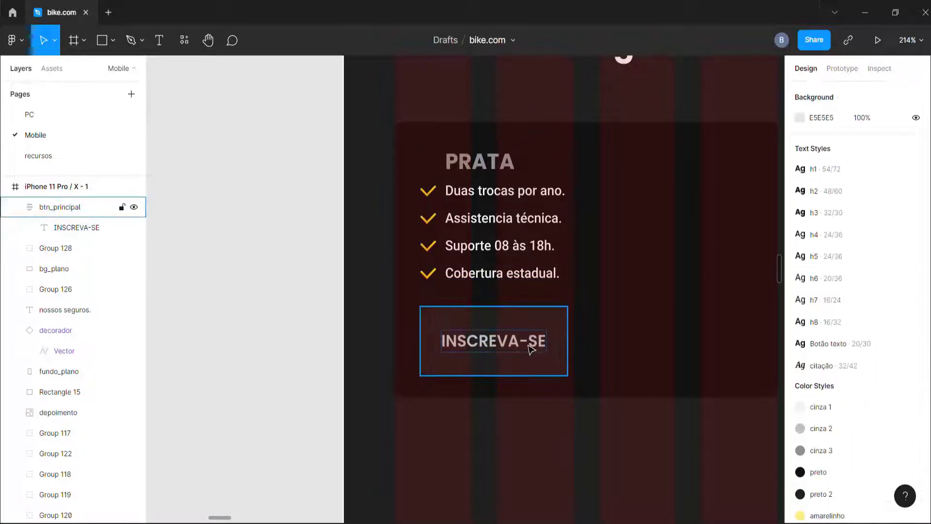
Step: Reduce the left-aligned INSCREVA-SE button's height to 40
left_click(530, 348)
type("40")
key("Return")
key("Escape")
Step: Move the R$ 199 price and its mensal label onto the PRATA card, opposite the feature list
scroll(572, 331, "down", 5)
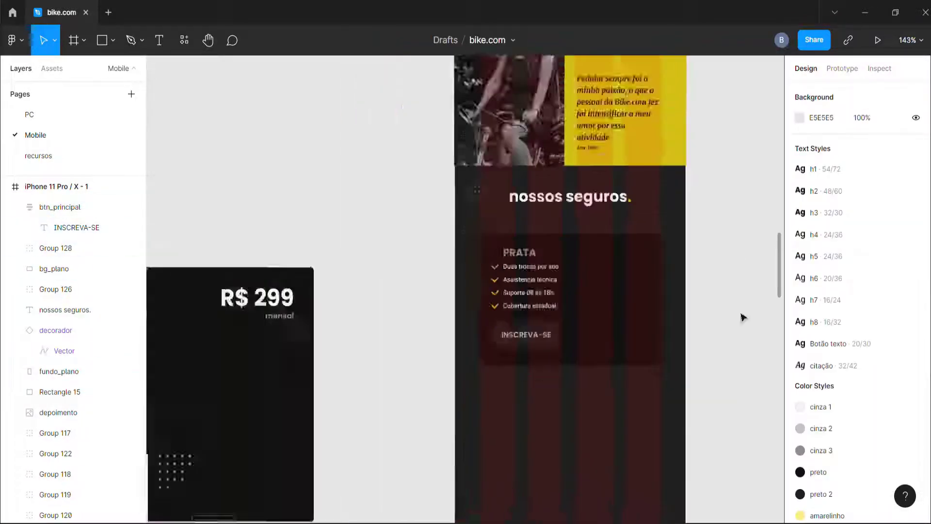
left_click(329, 256)
left_click_drag(367, 221, 670, 291)
scroll(679, 293, "up", 7)
key("Escape")
Step: Set the R$ 199 price's font size to 18 and reduce its text box height to 18
left_click(688, 305)
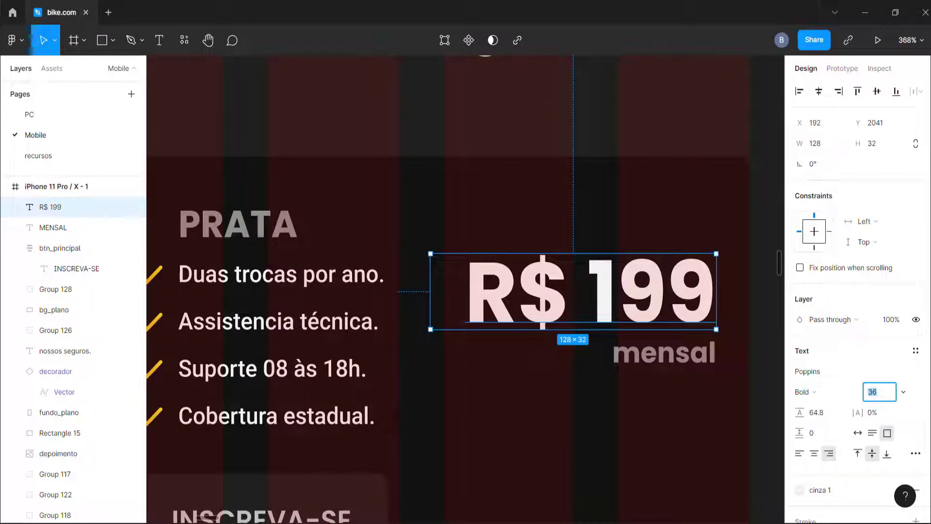
type("18")
key("Return")
left_click_drag(647, 330, 660, 310)
Step: Close the vertical gap between the R$ 199 and mensal text boxes so that they stack directly
left_click(703, 367, "shift")
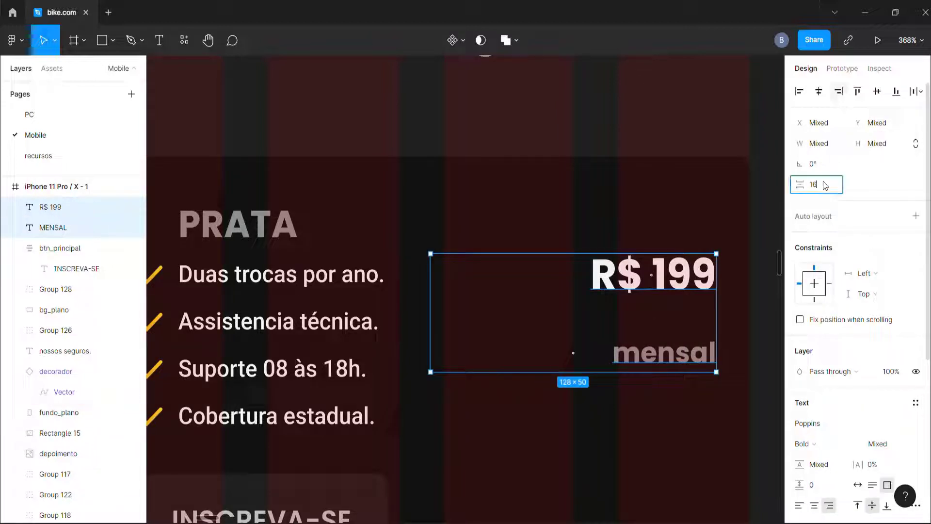
key("Return")
left_click(624, 338, "shift")
key("Escape")
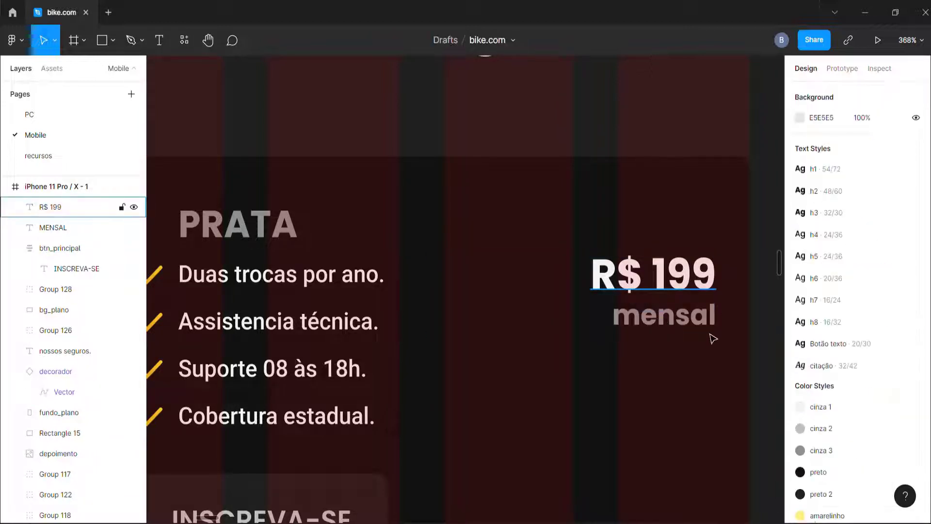
Step: Narrow the mensal and R$ 199 text boxes to 58 px wide and place R$ 199 below MENSAL in the layer order
left_click(707, 322)
scroll(655, 312, "down", 1)
left_click(60, 230)
left_click_drag(506, 324, 620, 317)
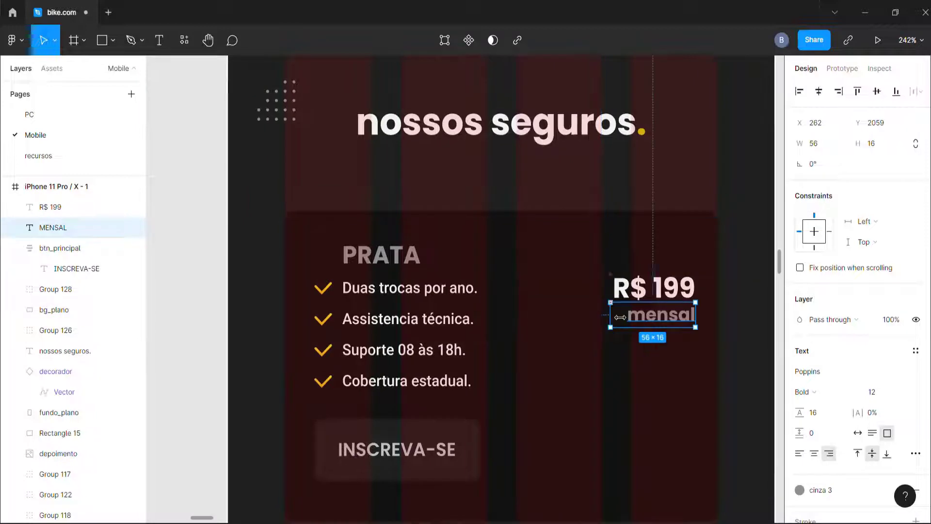
left_click(652, 289)
scroll(676, 330, "up", 3)
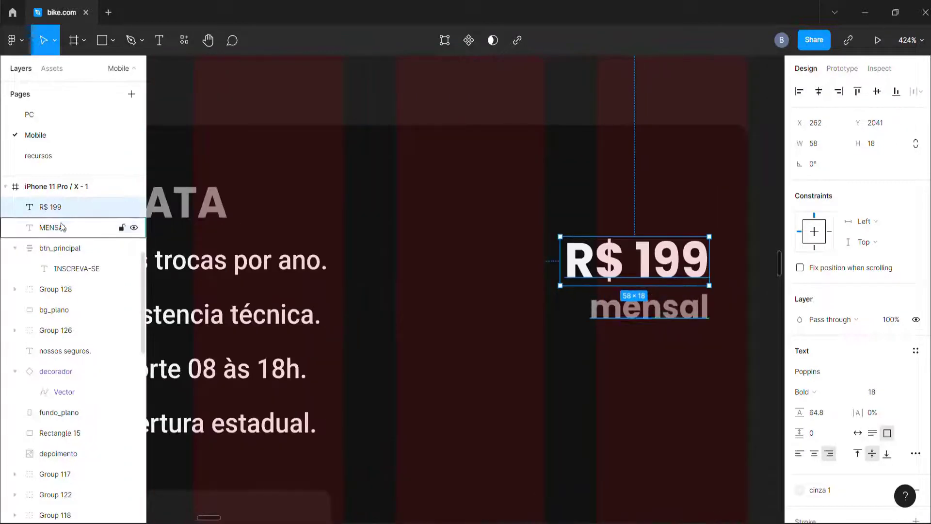
key("ctrl+[")
left_click(663, 297)
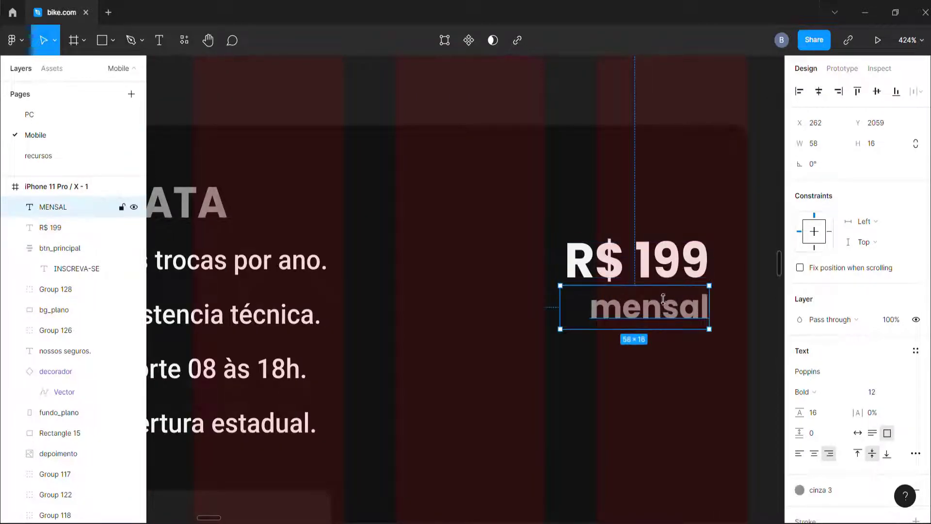
Step: Set the mensal label's font size to 10 on the PRATA card
left_click(652, 267, "shift")
key("Escape")
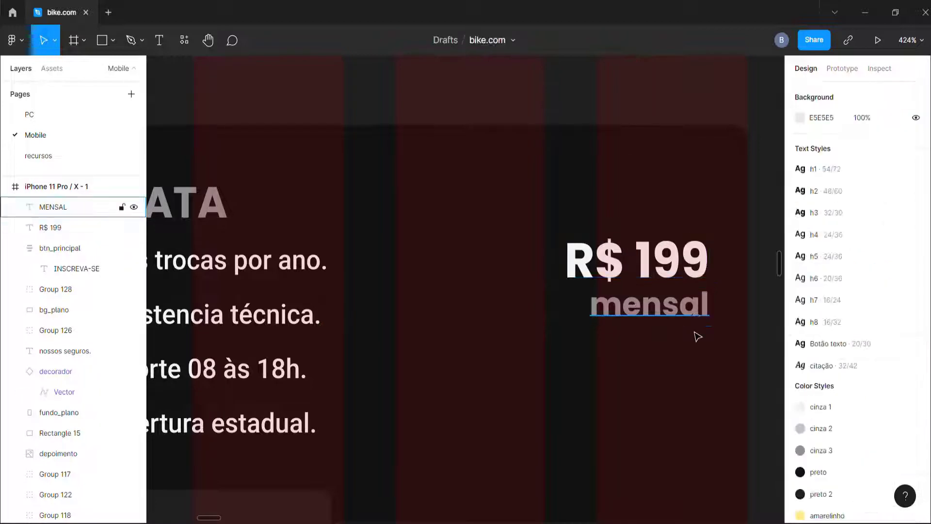
left_click(684, 308)
type("10")
key("Return")
key("Escape")
scroll(683, 273, "down", 2)
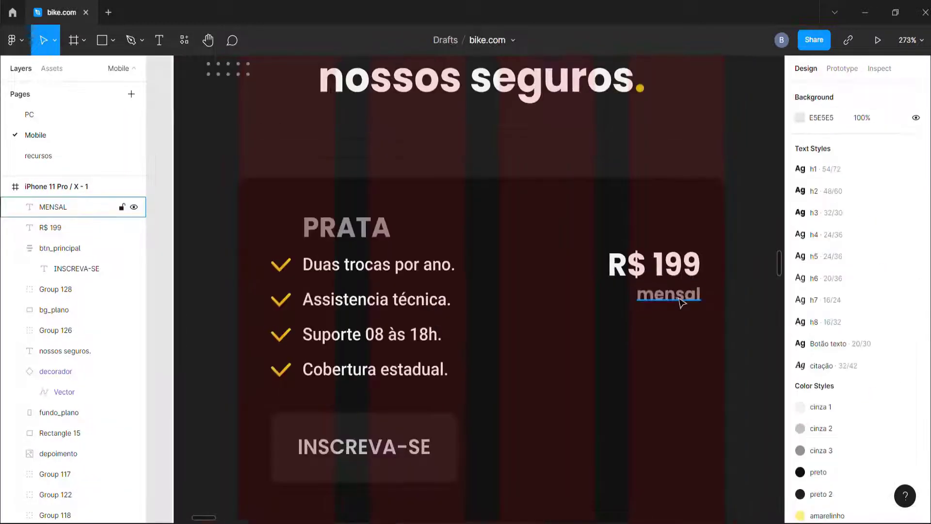
Step: Group the mensal label with the R$ 199 price and move the group up in line with the PRATA title
left_click(680, 298)
left_click(691, 271, "shift")
key("ctrl+g")
left_click_drag(698, 252, 691, 215)
scroll(616, 174, "down", 3)
scroll(466, 350, "up", 2)
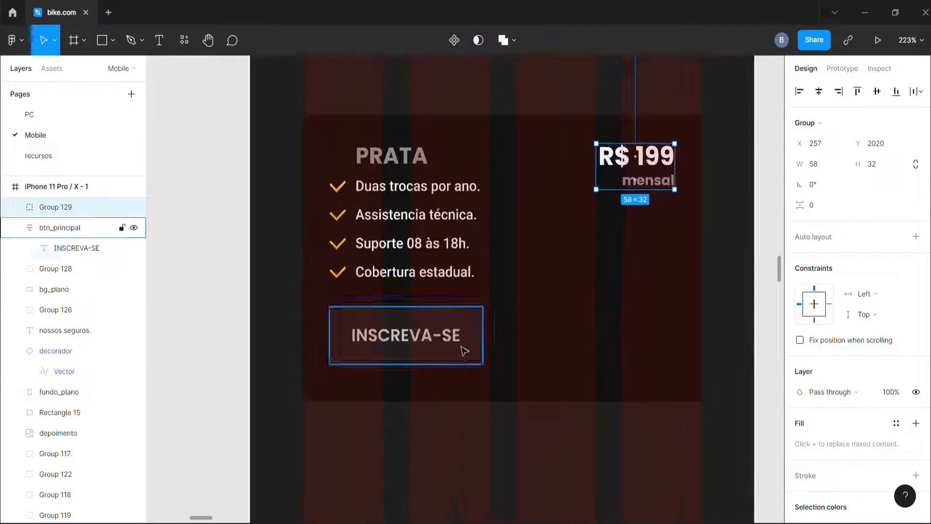
Step: Move the INSCREVA-SE button beneath the price, opposite the feature list on the PRATA card
left_click_drag(465, 349, 655, 279)
left_click(456, 277, "shift")
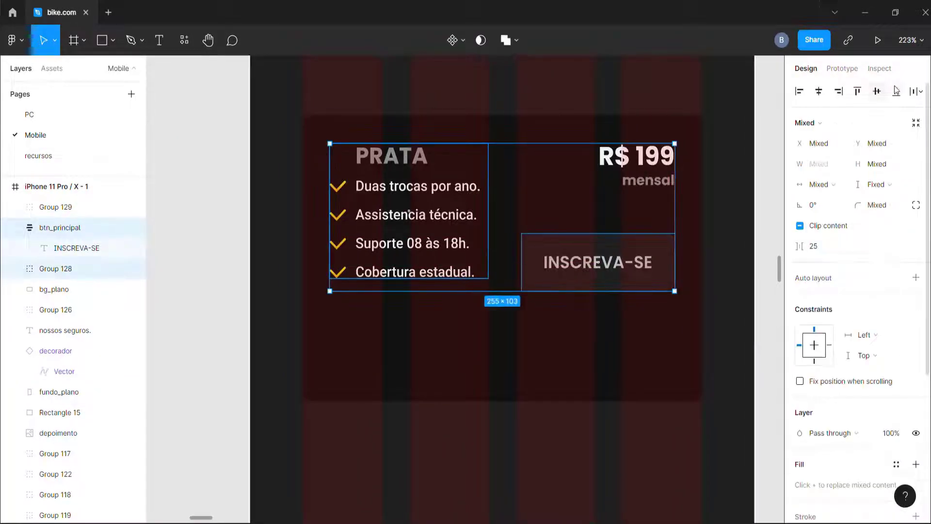
left_click(762, 189)
left_click(641, 285)
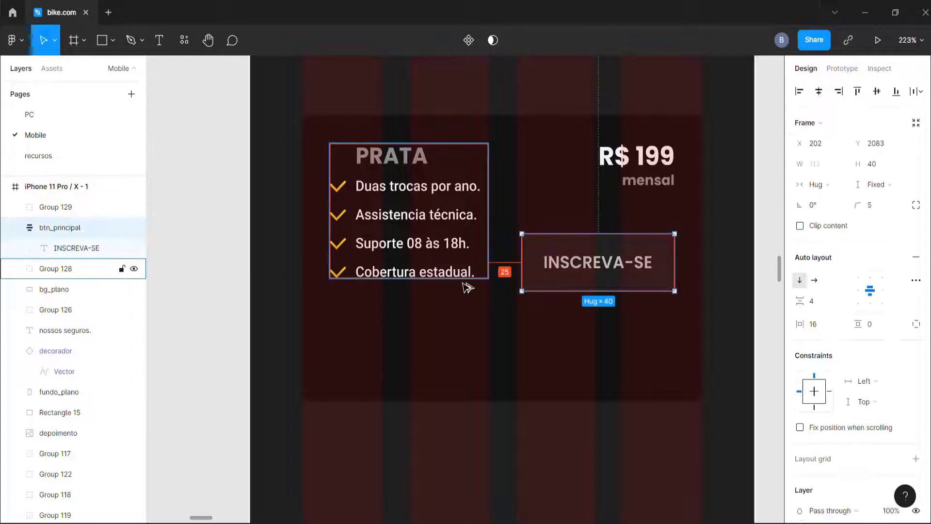
Step: Nudge the INSCREVA-SE button up to Y 2074, level with the bottom of the PRATA feature list
key("alt+Up")
key("alt+Up")
key("alt+Up")
key("alt+Up")
key("alt+Up")
key("alt+Up")
key("alt+Up")
key("alt+Up")
key("alt+Up")
key("alt+Up")
key("alt+Up")
key("alt+Up")
key("alt+Down")
key("alt+Down")
key("alt+Down")
key("alt+Right")
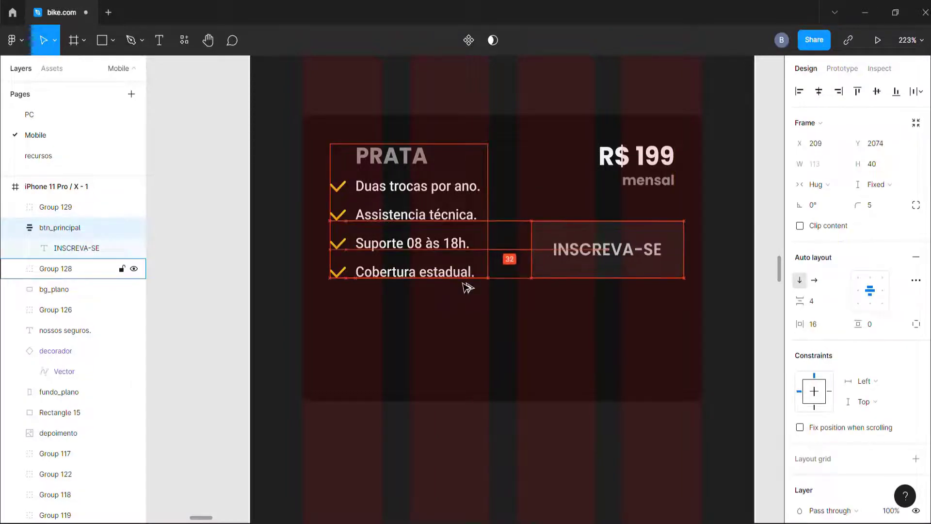
key("Escape")
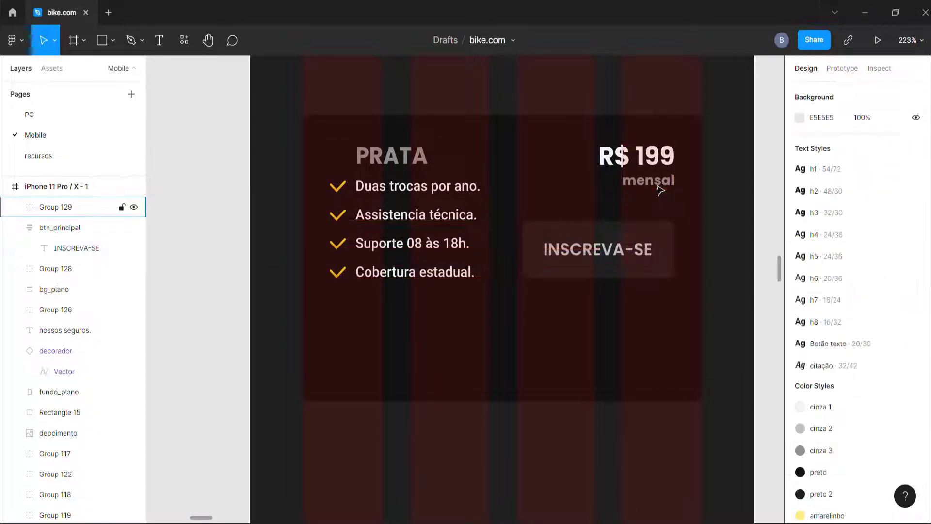
Step: Reduce the height of the PRATA card's black background to 134 px
left_click(610, 395)
left_click_drag(610, 401, 552, 310)
left_click(580, 264)
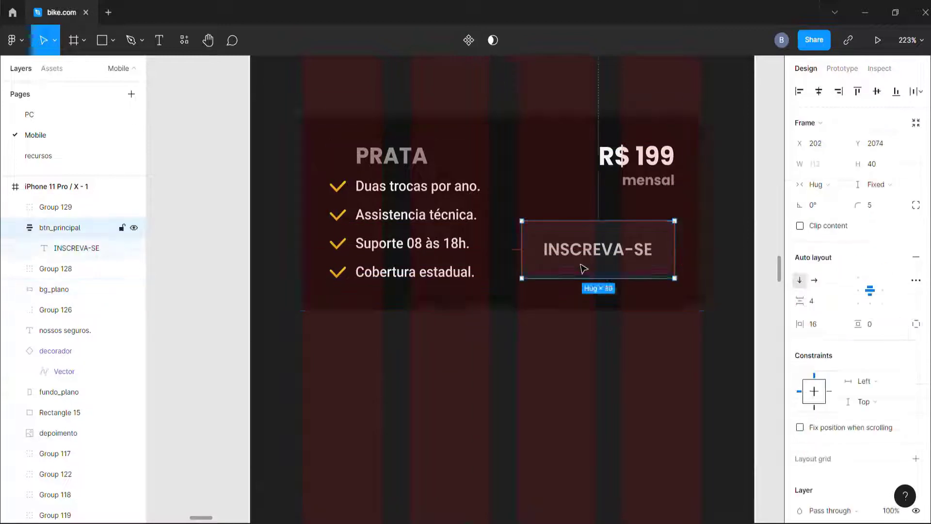
left_click(614, 293)
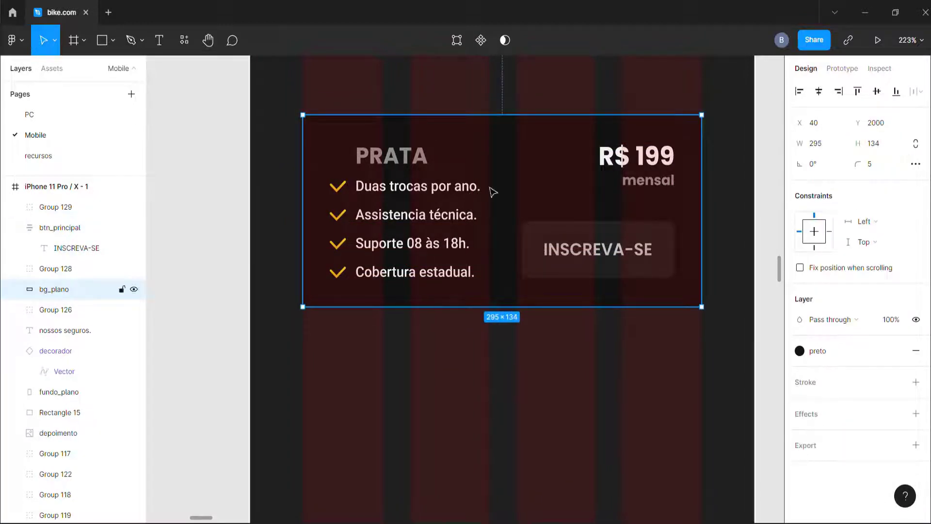
scroll(490, 188, "down", 8)
key("Escape")
Step: Separate the OURO card's black background and place it on the mobile page below the PRATA card, sized 295 × 183 px
scroll(434, 232, "up", 1)
left_click_drag(328, 240, 364, 259)
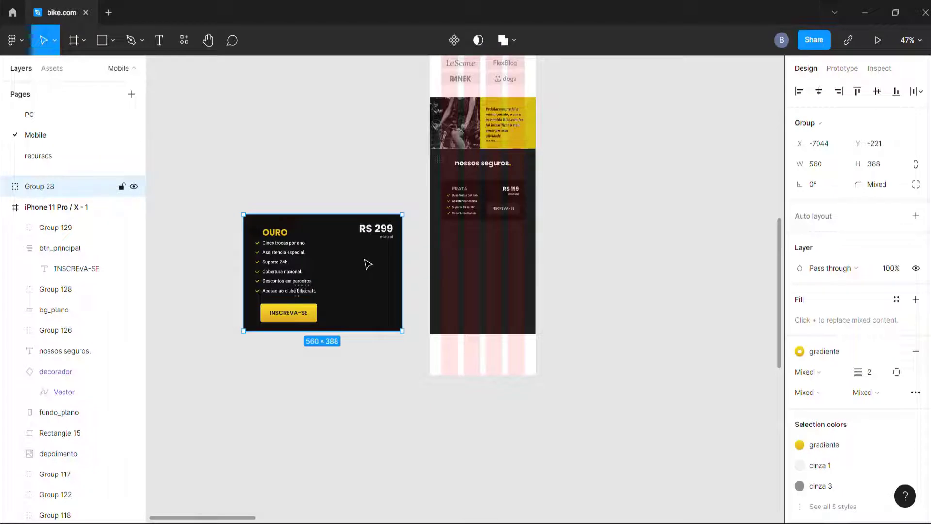
left_click(677, 349)
left_click_drag(384, 265, 526, 276)
left_click_drag(501, 340, 501, 304)
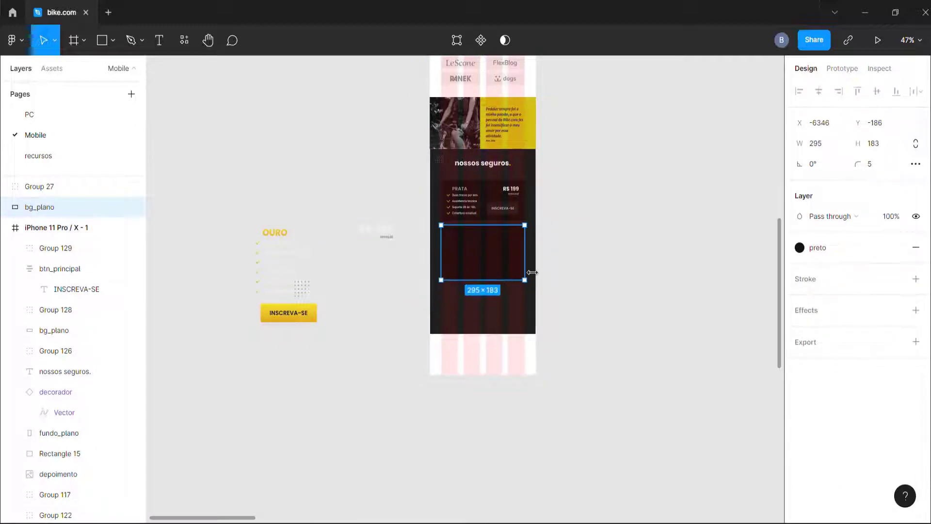
Step: Stretch the OURO background across the full page width and ungroup the remaining OURO card elements
left_click(288, 234)
key("ctrl+shift+g")
left_click(423, 187)
double_click(459, 190)
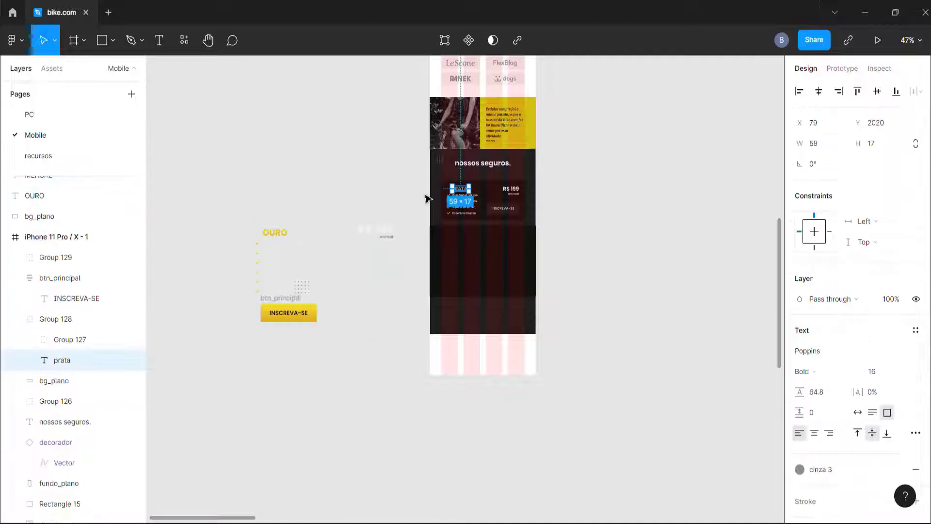
Step: Move the OURO title onto its card background on the mobile page and set its font size to 20
left_click(420, 219)
left_click(281, 239)
left_click_drag(277, 234, 462, 250)
left_click(884, 393)
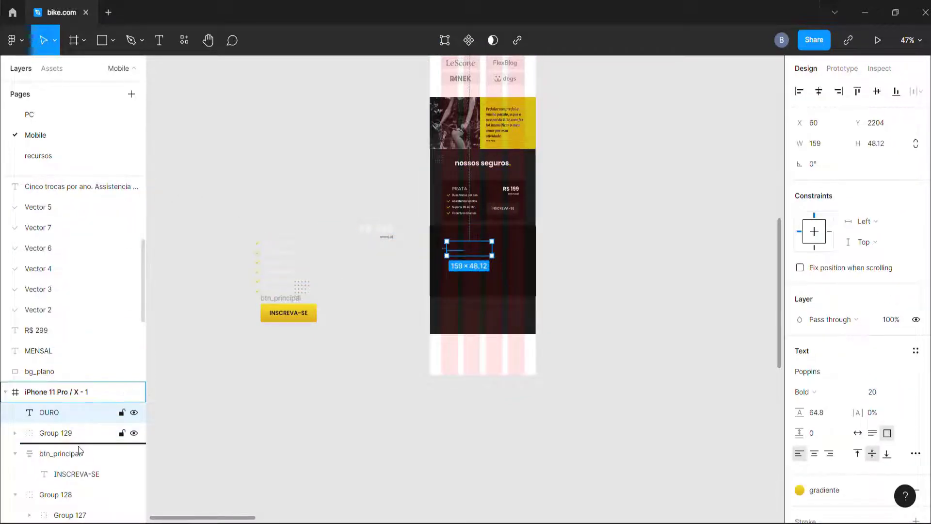
Step: Move the OURO background below the title in the mobile frame's layer order and align the title with the first column at X 40
left_click_drag(78, 447, 79, 447)
key("ctrl+z")
left_click_drag(53, 370, 63, 423)
scroll(458, 259, "up", 5)
left_click(459, 246)
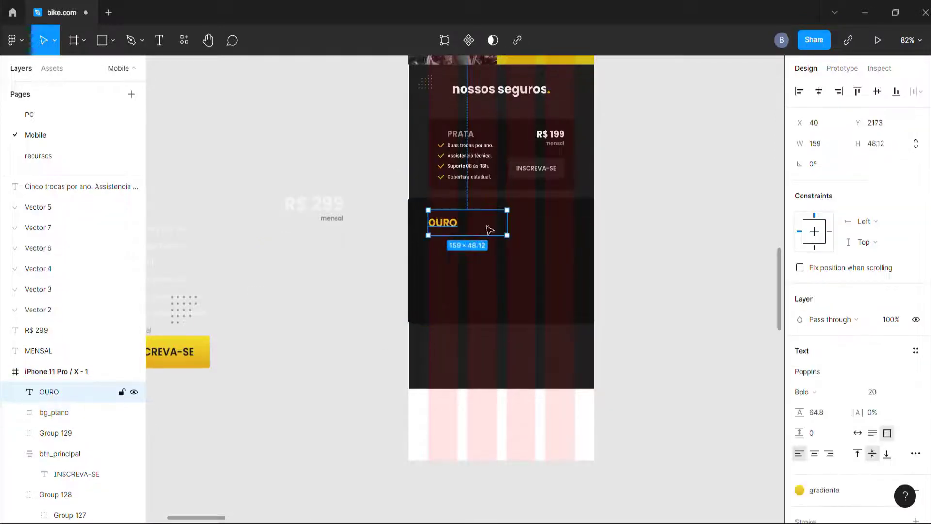
scroll(470, 234, "down", 3)
Step: Move the OURO feature list onto its card and set its font size to 10 and line height to 20
left_click_drag(256, 247, 530, 254)
left_click(916, 352)
left_click(887, 392)
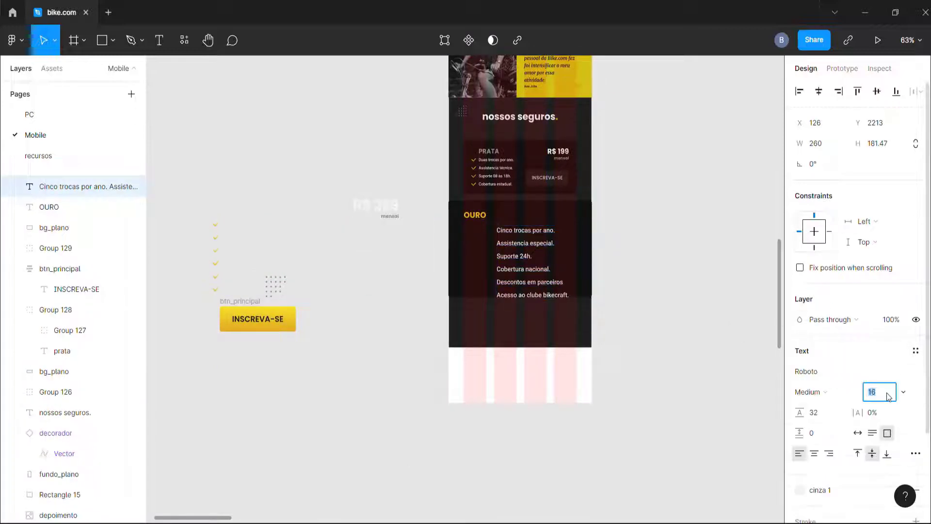
type("10")
key("Return")
left_click(816, 417)
type("20")
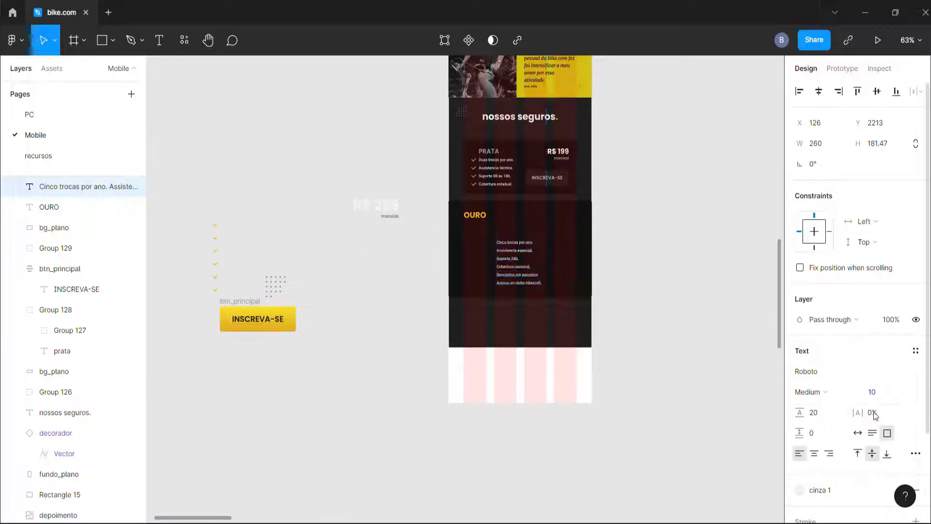
key("Return")
Step: Delete the desktop OURO card's leftover check marks beside the mobile frame
left_click(215, 232)
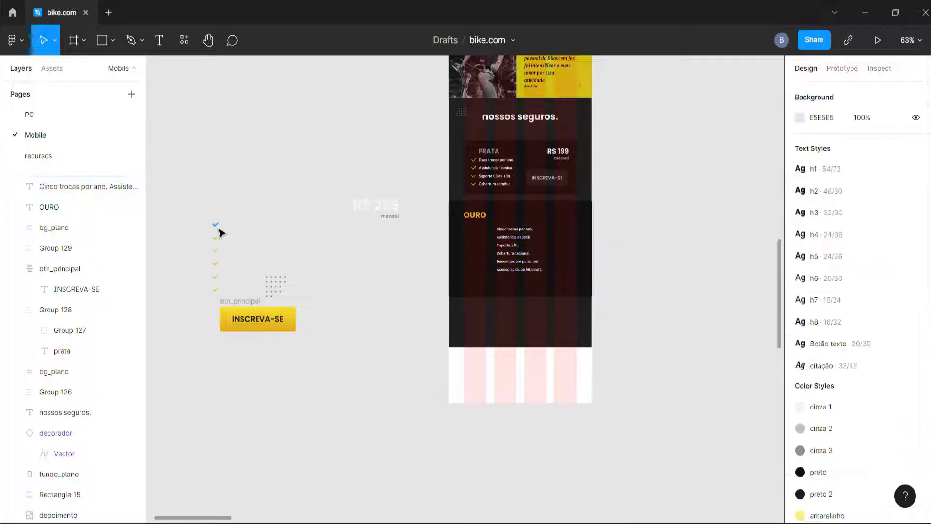
left_click_drag(199, 196, 223, 291)
key("Delete")
Step: Duplicate the PRATA price group onto the OURO card, opposite the title and above the other layers in the mobile frame
left_click(486, 174)
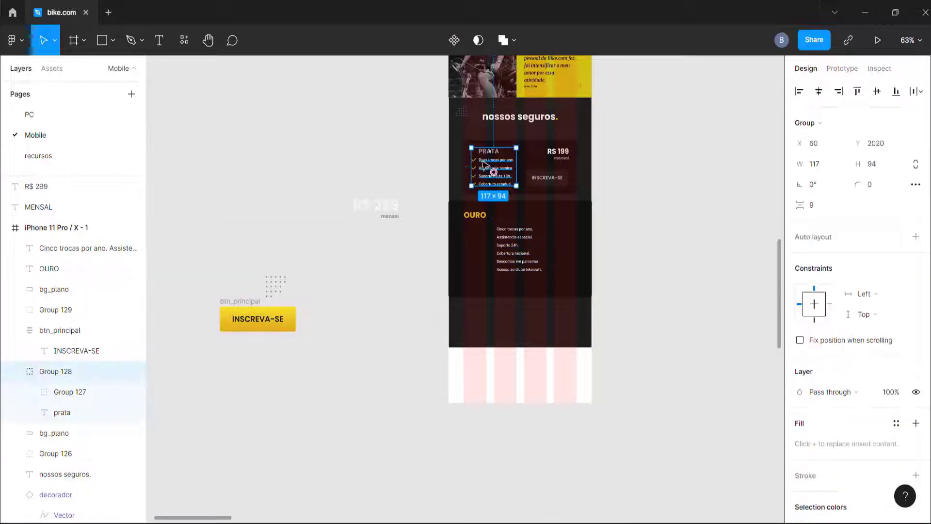
scroll(554, 162, "up", 3)
left_click(577, 150)
left_click_drag(577, 149, 598, 291)
left_click_drag(62, 250, 62, 243)
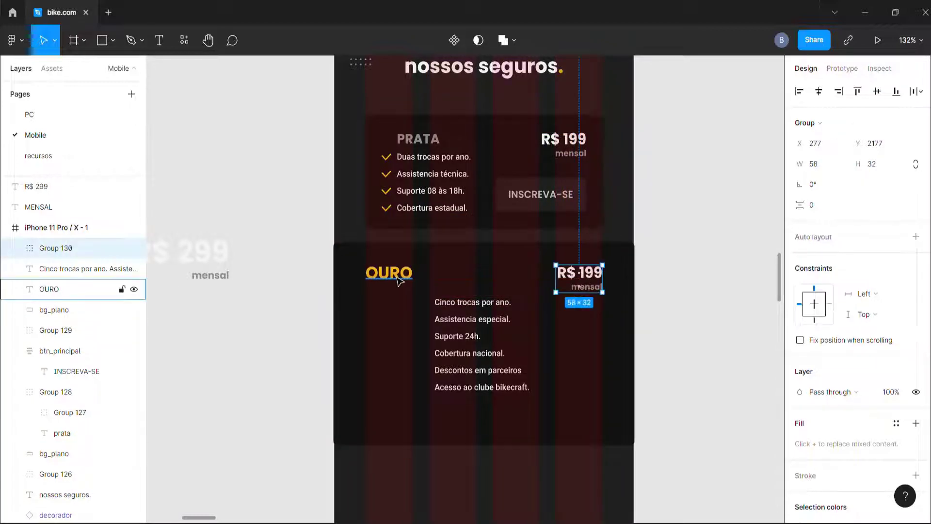
Step: Lower the copied price group, shrink the OURO title's text box to 79 × 19 px and bring it level with the price
key("alt+Up")
key("alt+Up")
key("Down")
key("Down")
key("Down")
key("Down")
key("Down")
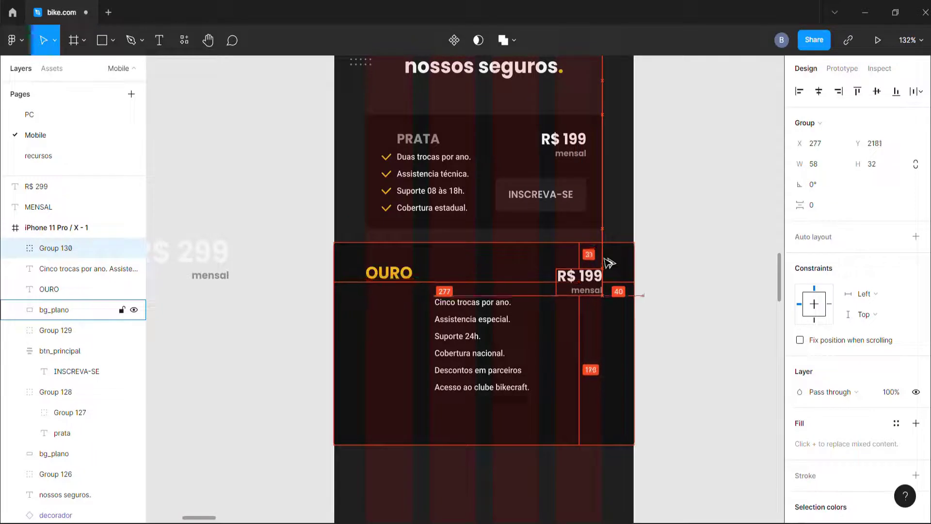
left_click(399, 277)
left_click_drag(416, 309, 415, 290)
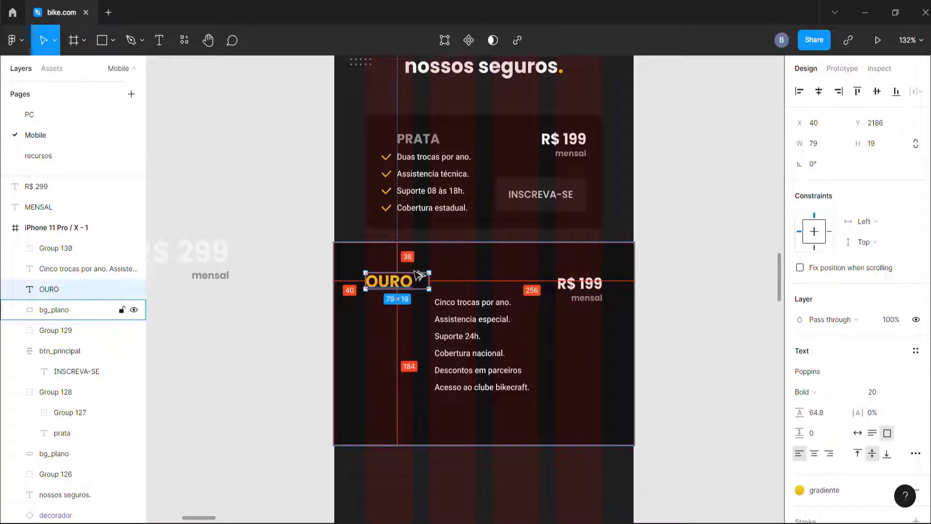
Step: Shrink the OURO feature list box to 170 × 115 px, place it below the title, and set the title 40 px below the card's top edge
left_click(471, 325)
left_click_drag(471, 324, 412, 344)
left_click_drag(577, 372, 494, 366)
left_click(387, 286, "alt")
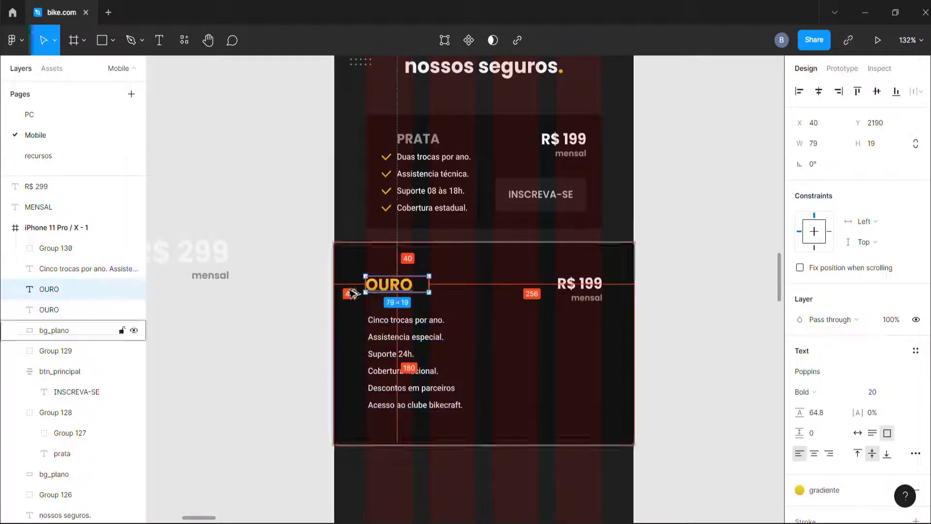
left_click_drag(405, 345, 457, 342)
scroll(457, 342, "down", 3)
scroll(408, 330, "up", 3)
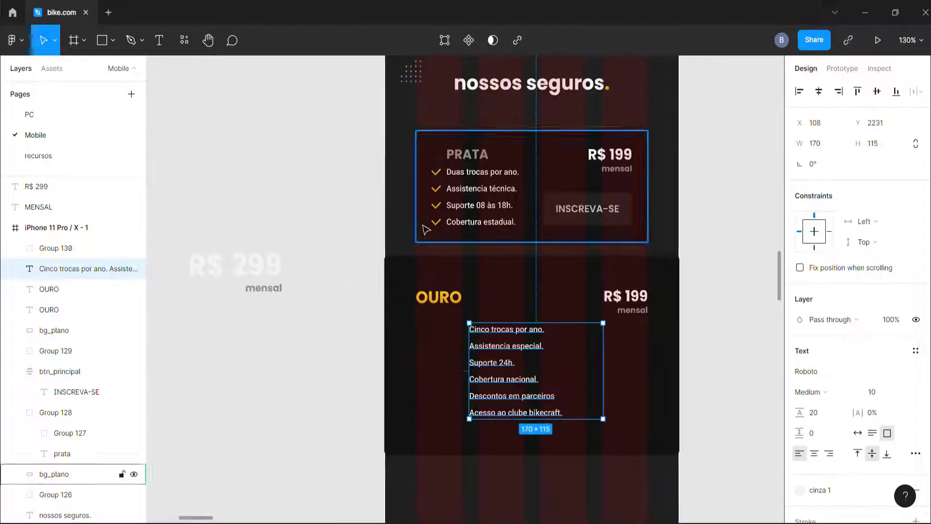
Step: Copy a PRATA check mark to the left of the OURO feature list and bring its layer to the top of the mobile frame
left_click(435, 222, "ctrl")
key("ctrl+c")
key("ctrl+v")
left_click_drag(444, 228, 436, 313)
scroll(436, 313, "up", 4)
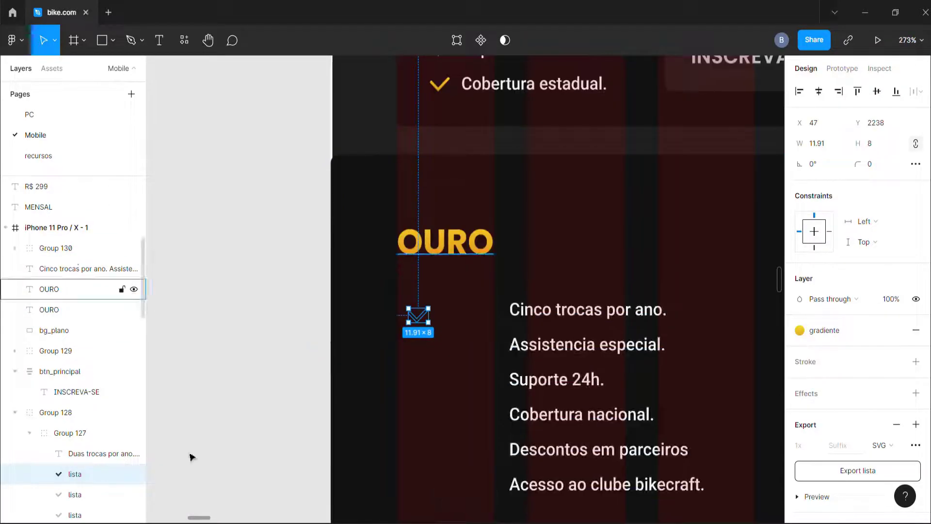
left_click_drag(85, 249, 85, 244)
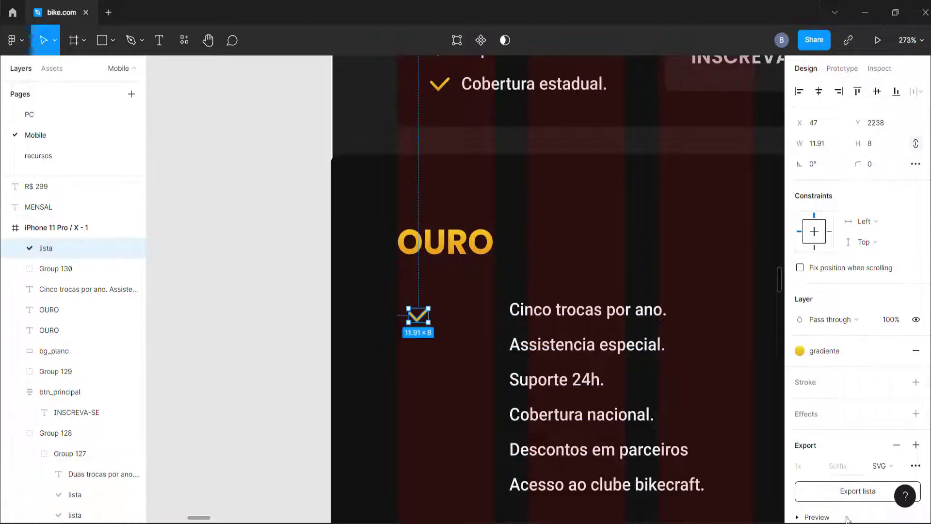
Step: Align the check mark with the first OURO feature at the column's left edge and move the feature list beside it at X 57
scroll(447, 333, "up", 2)
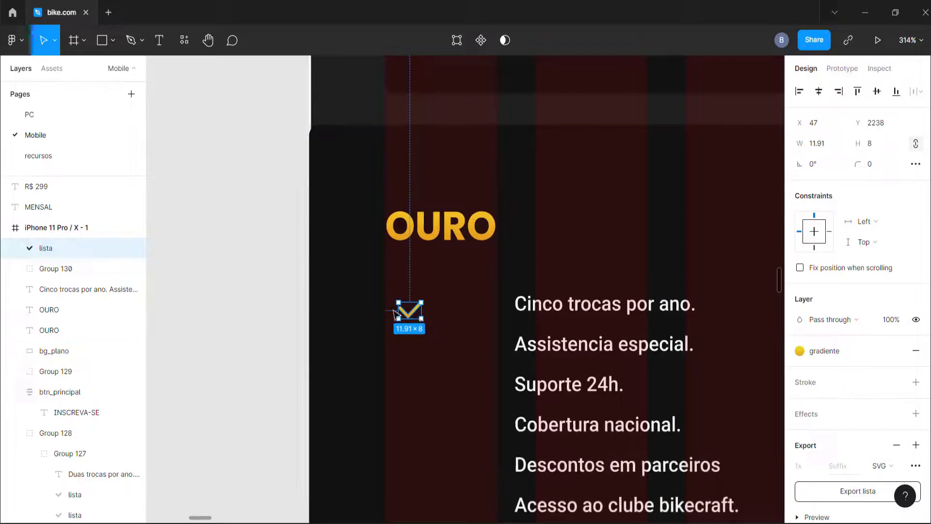
left_click(517, 307)
left_click_drag(517, 307, 363, 310)
left_click_drag(404, 312, 479, 315)
left_click_drag(360, 308, 402, 314)
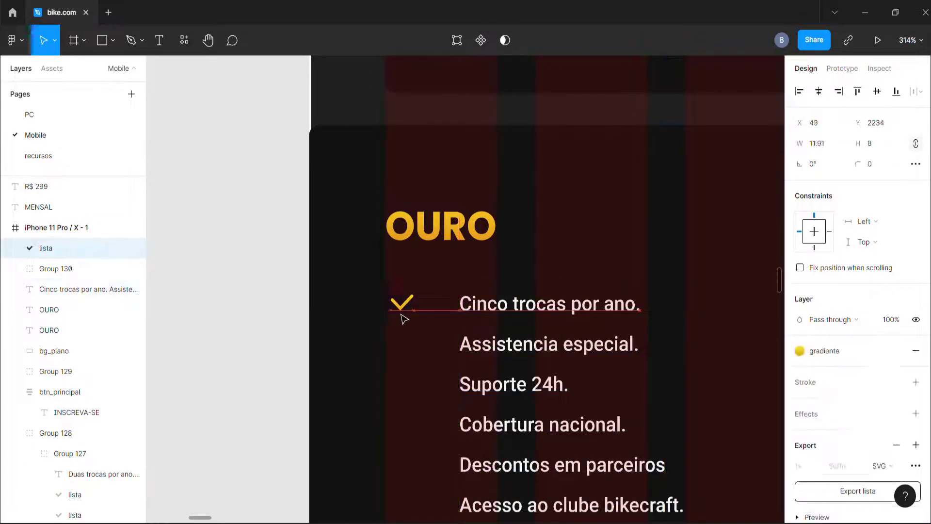
left_click_drag(481, 312, 438, 315)
scroll(473, 362, "right", 5)
scroll(522, 377, "down", 4)
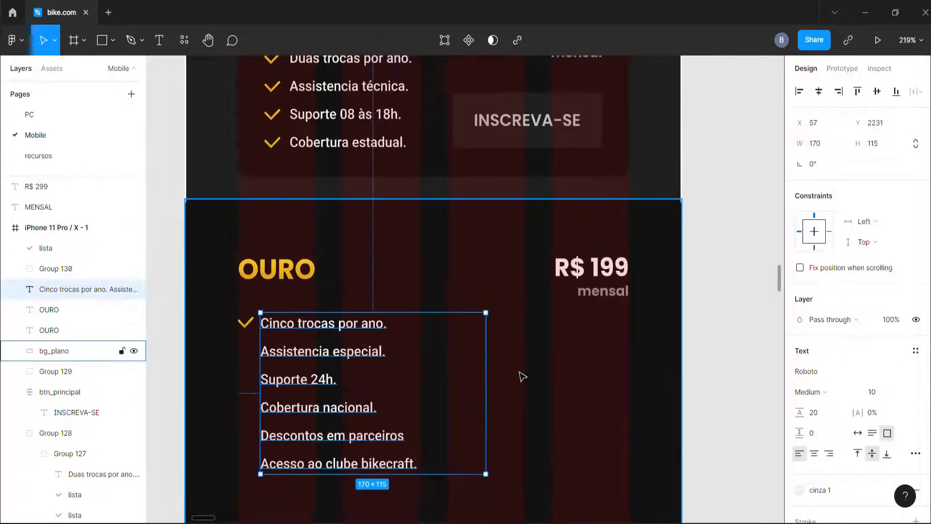
Step: Duplicate the OURO check mark beside the Acesso ao clube bikecraft and Suporte 24h features
scroll(403, 390, "up", 2)
scroll(402, 390, "up", 2)
left_click(328, 295)
left_click_drag(329, 296, 348, 463, "alt")
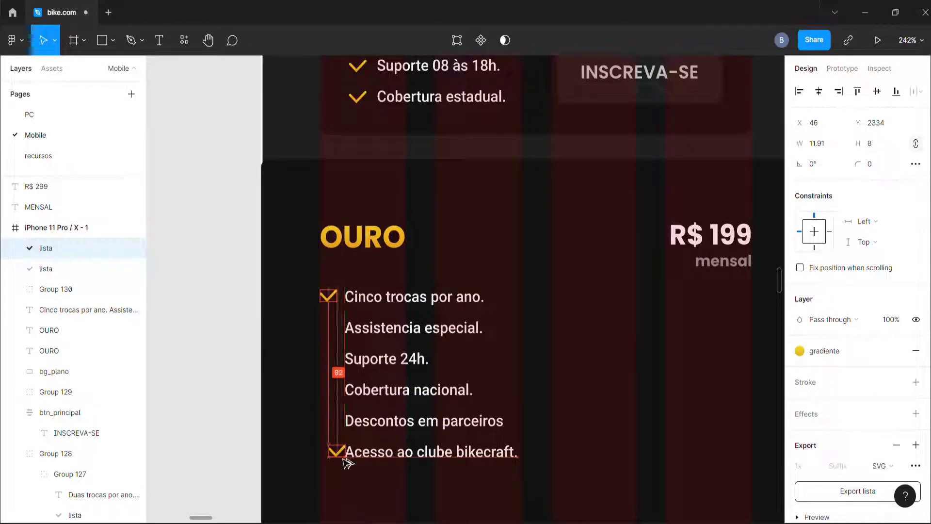
left_click(334, 304)
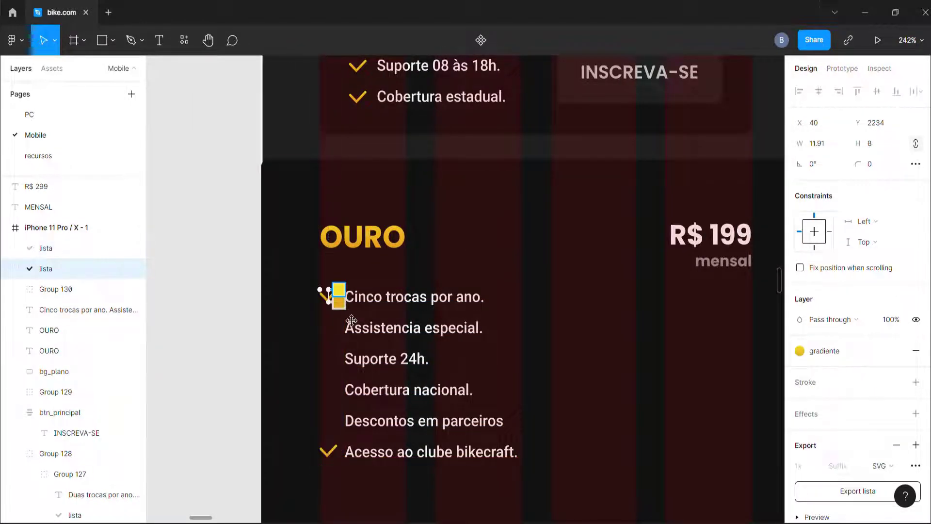
left_click_drag(326, 297, 329, 359, "alt")
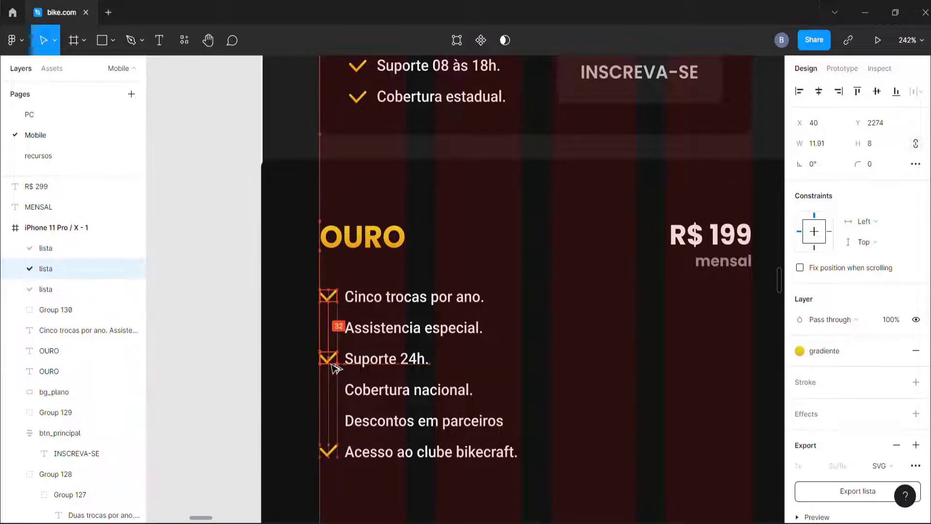
Step: Paste four more check mark copies for the OURO feature list
key("ctrl+v")
key("ctrl+v")
key("ctrl+v")
key("ctrl+v")
left_click(314, 291)
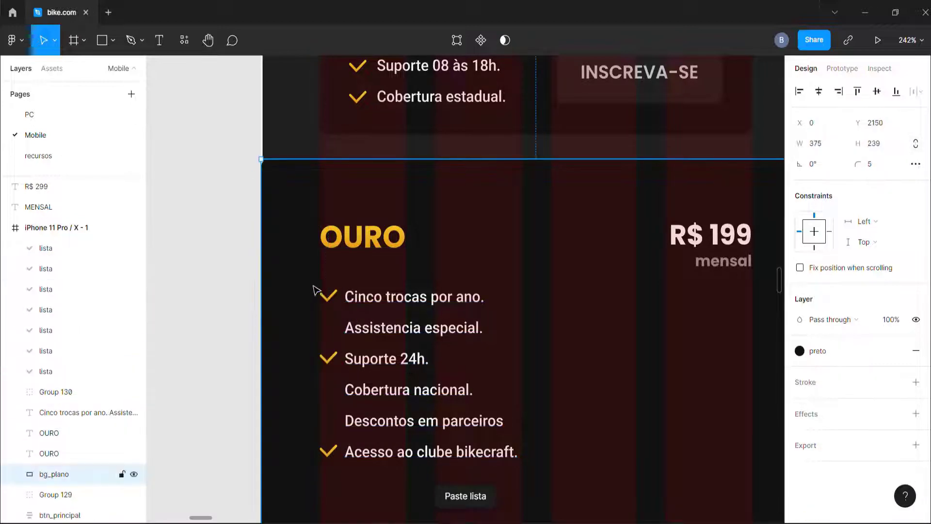
left_click_drag(323, 397, 324, 295)
Step: Shorten the section background fundo_plano to 254 px so that it ends at the top of the OURO card
left_click(359, 153)
scroll(324, 358, "down", 4)
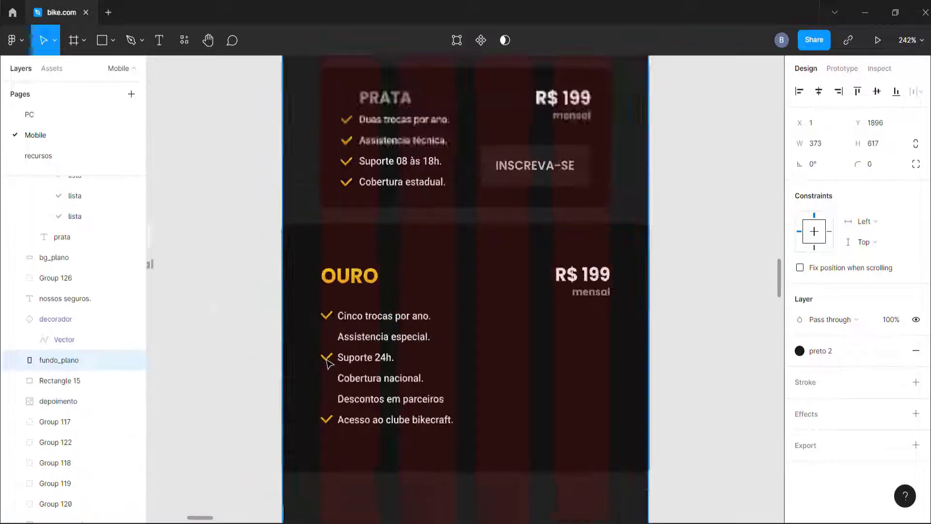
left_click_drag(419, 325, 419, 305)
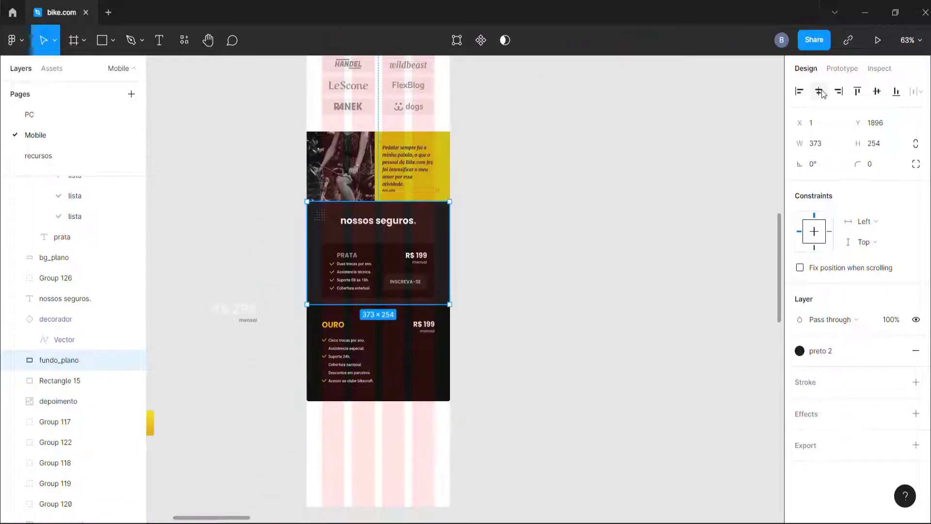
left_click(432, 375)
scroll(329, 372, "up", 5)
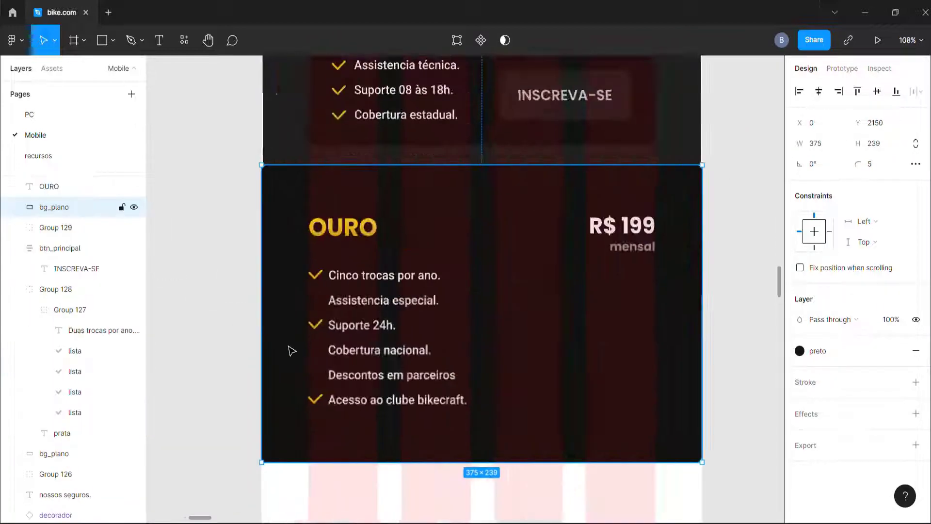
Step: Distribute the OURO feature check marks vertically and delete the surplus check mark
left_click(316, 274)
scroll(70, 237, "up", 3)
left_click(68, 213, "shift")
left_click(920, 91)
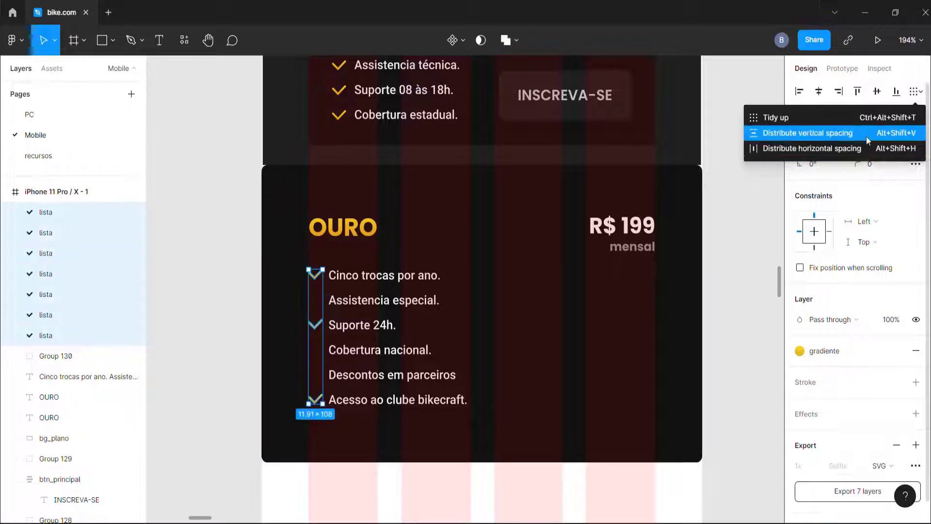
left_click(866, 132)
key("Escape")
left_click(315, 317)
key("Delete")
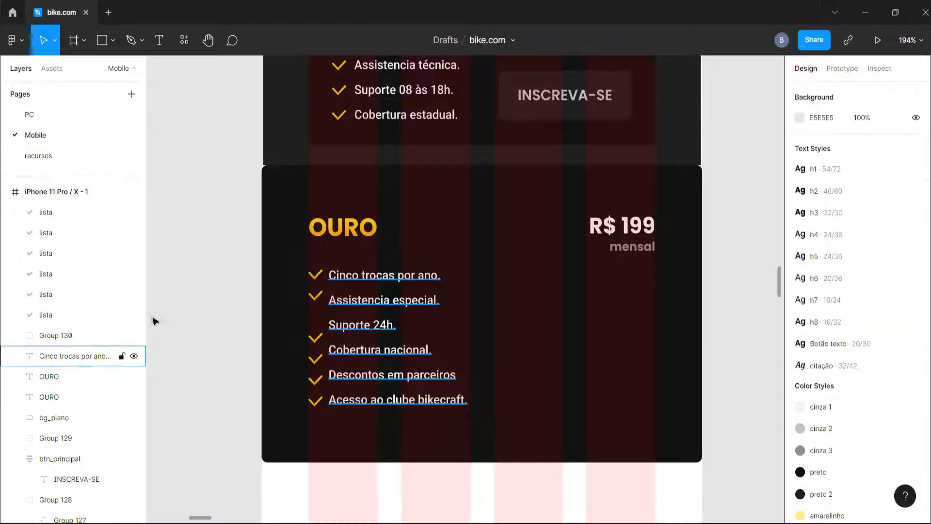
Step: Distribute the six remaining OURO check marks with equal vertical spacing so each sits beside its feature
left_click(68, 315, "shift")
left_click(920, 91)
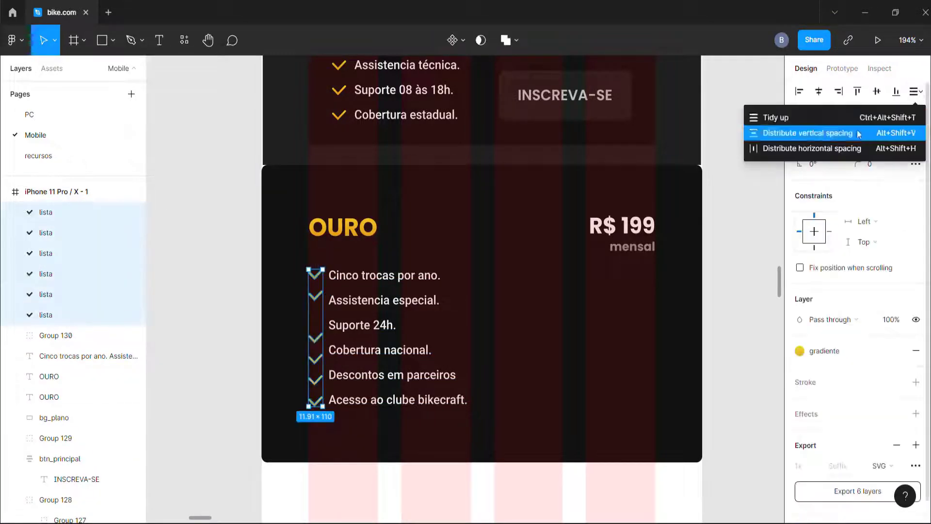
left_click(824, 127)
key("Escape")
Step: Group the six OURO check marks and group them together with the feature list text
left_click(420, 281)
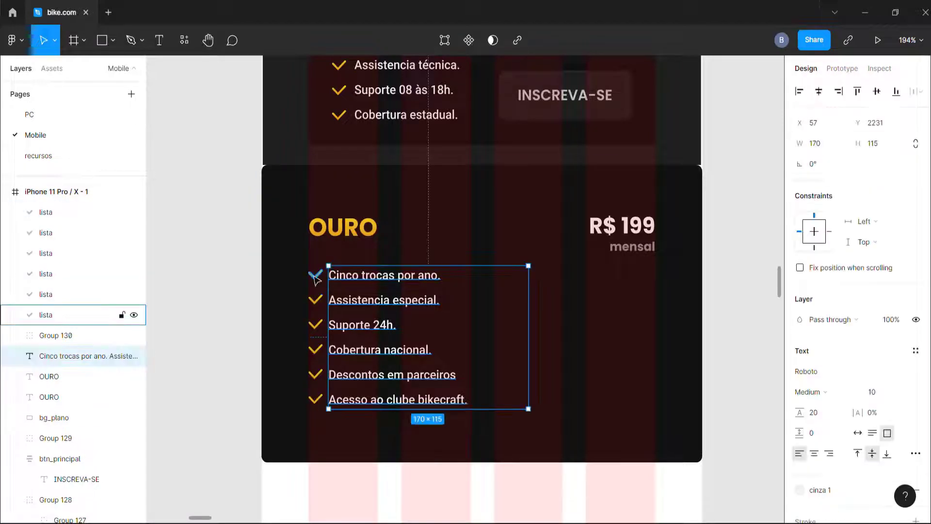
left_click(316, 275)
left_click(52, 215, "shift")
key("ctrl+g")
left_click(391, 285, "shift")
key("ctrl+g")
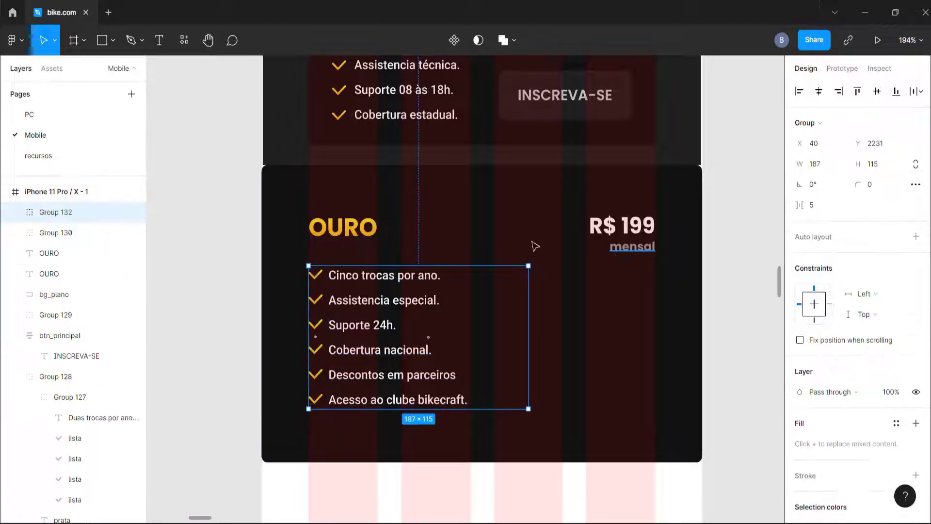
scroll(481, 278, "down", 2)
left_click_drag(568, 156, 614, 366)
key("ctrl+z")
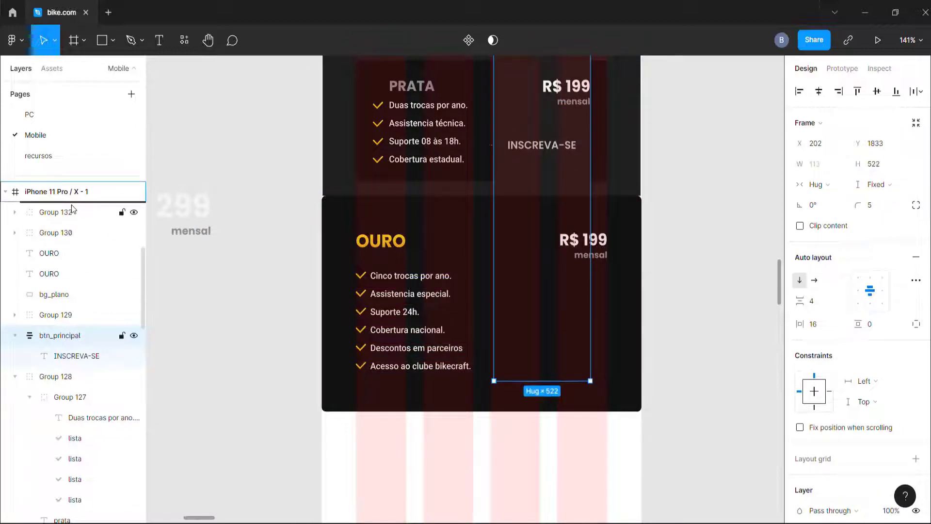
key("ctrl+z")
Step: Duplicate the PRATA card's INSCREVA-SE button into the OURO card below the price, at X 222, Y 2302
scroll(676, 290, "down", 3)
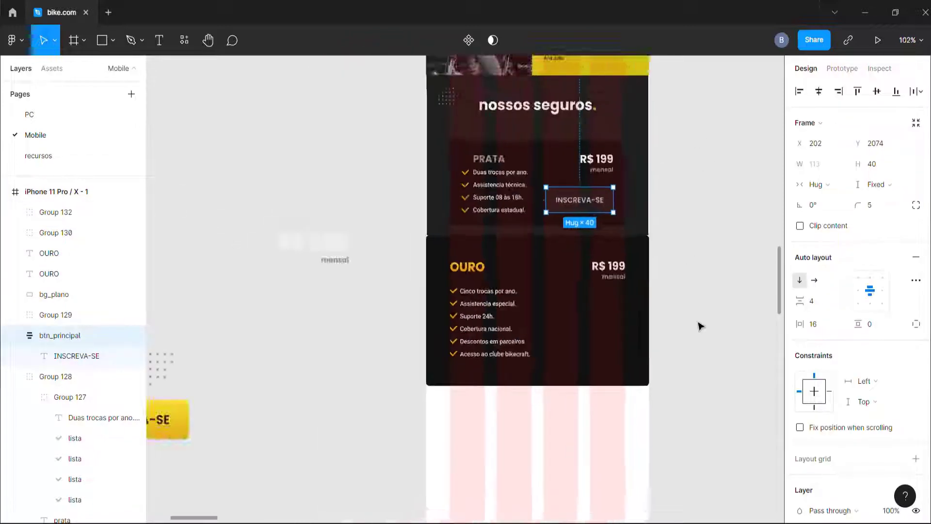
scroll(699, 326, "down", 2)
scroll(465, 386, "up", 1)
scroll(415, 370, "down", 2)
scroll(551, 330, "up", 4)
left_click_drag(465, 169, 488, 366, "alt")
scroll(487, 372, "up", 4)
scroll(557, 366, "down", 5)
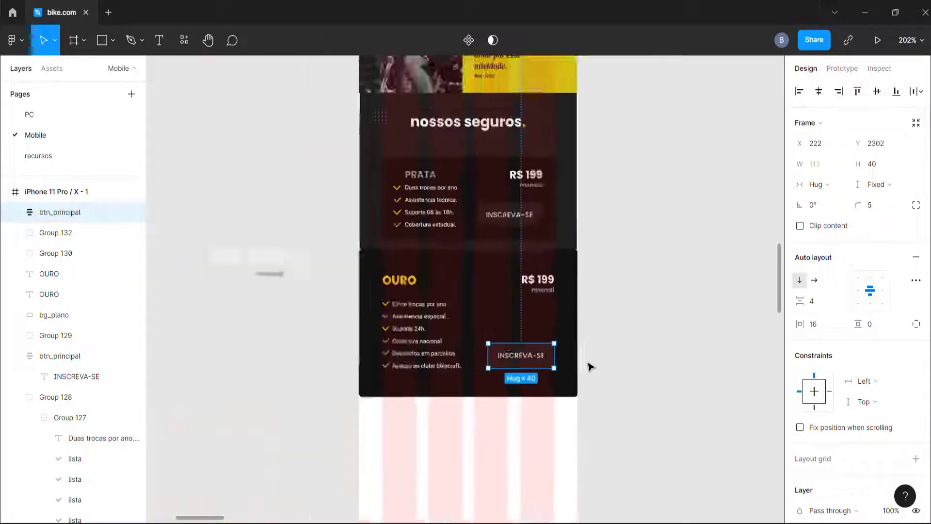
Step: Replace the OURO INSCREVA-SE button's preto 2 fill with the gradiente style used by the yellow desktop button
scroll(860, 370, "down", 5)
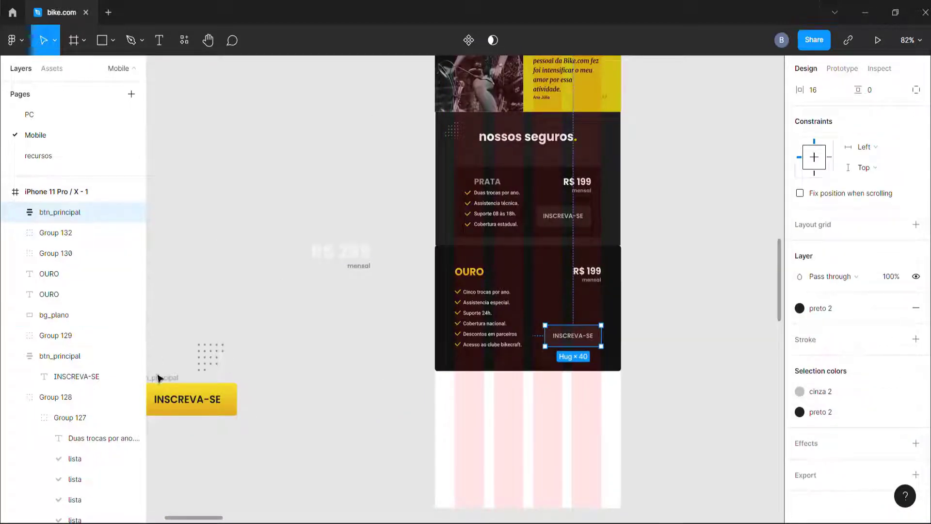
left_click(198, 401)
left_click(167, 377)
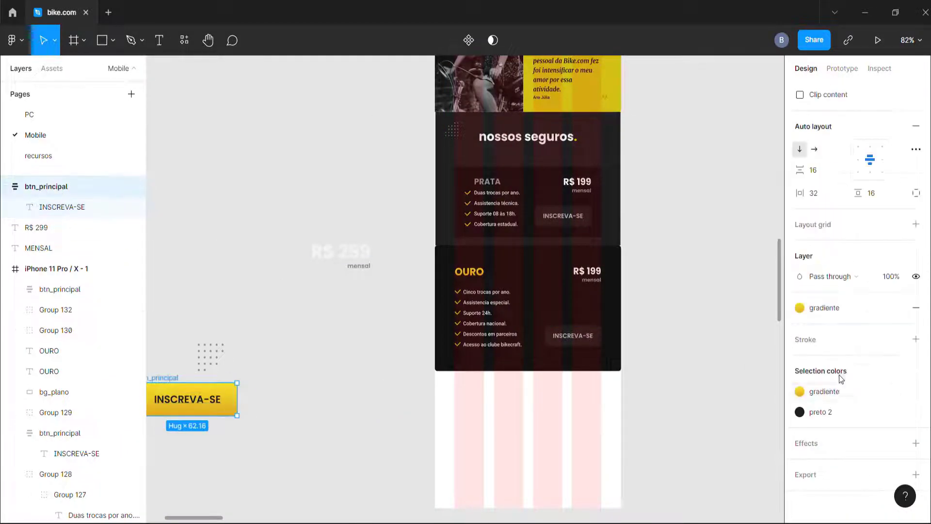
left_click(594, 337)
left_click(119, 288)
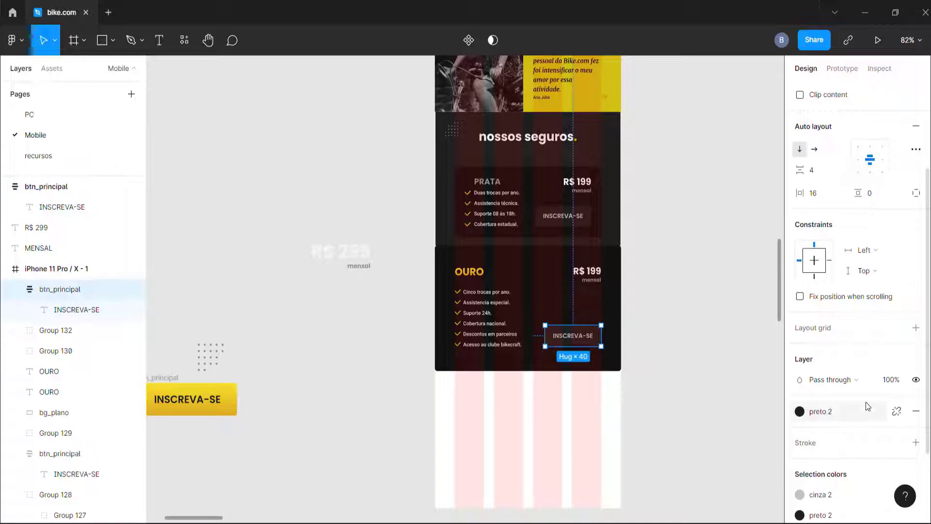
scroll(867, 407, "down", 3)
scroll(876, 330, "up", 4)
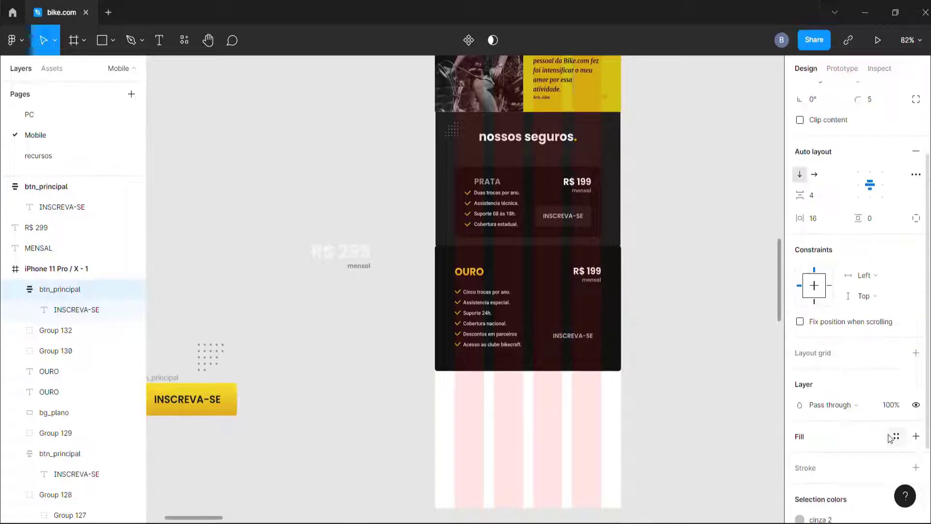
left_click(896, 435)
left_click(868, 498)
Step: Give the OURO button's INSCREVA-SE label the dark text colour style
double_click(574, 337)
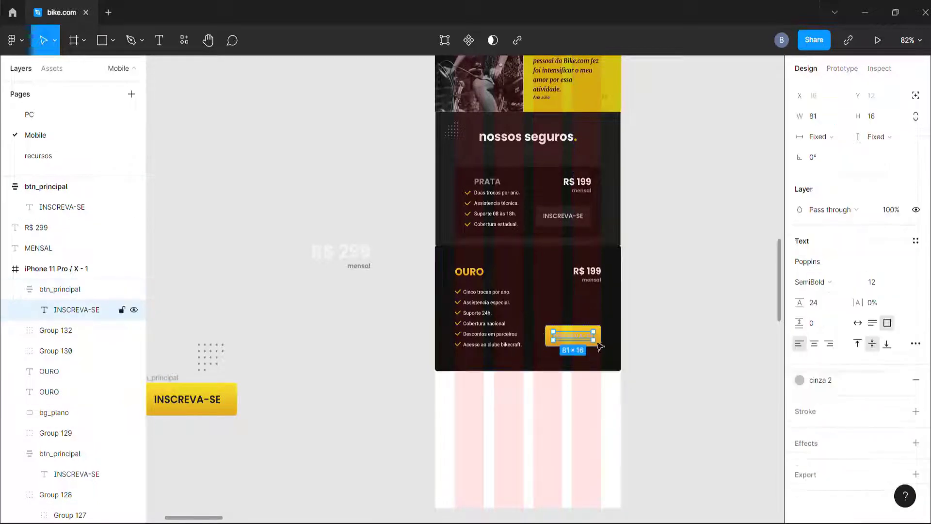
left_click(831, 381)
left_click(870, 458)
left_click(744, 443)
Step: Set the corner radius of the OURO card's bg_plano background to 0
scroll(642, 271, "up", 3)
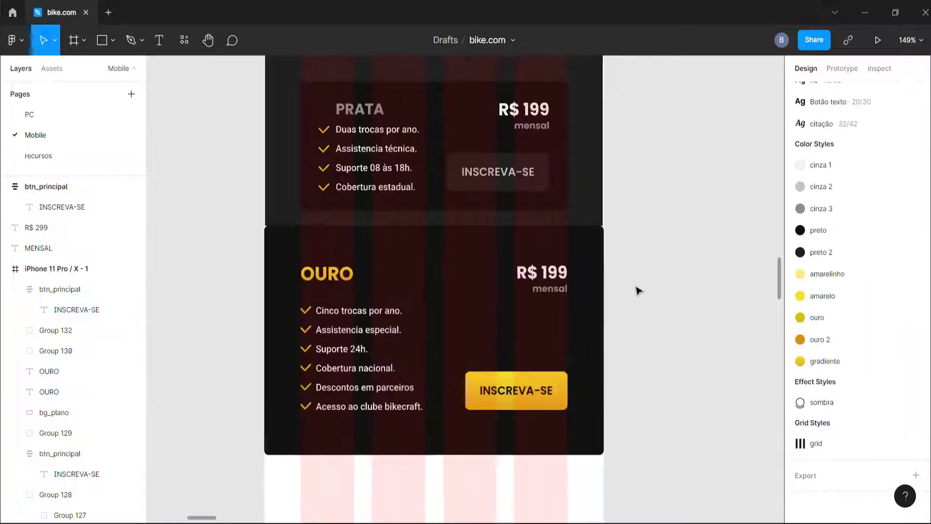
left_click(586, 311)
left_click(679, 250)
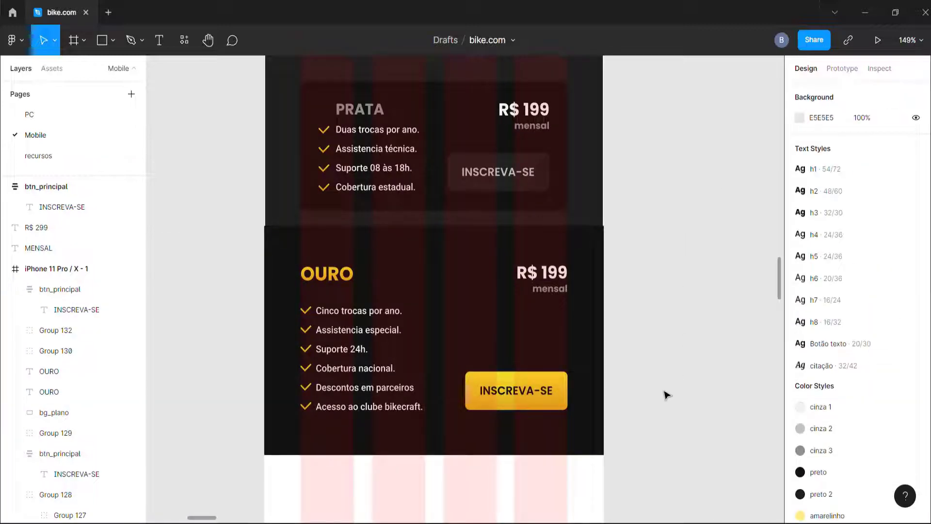
Step: Centre the section background fundo_plano horizontally on the mobile frame so its side edges line up with the OURO card
scroll(231, 218, "up", 5)
left_click(383, 231)
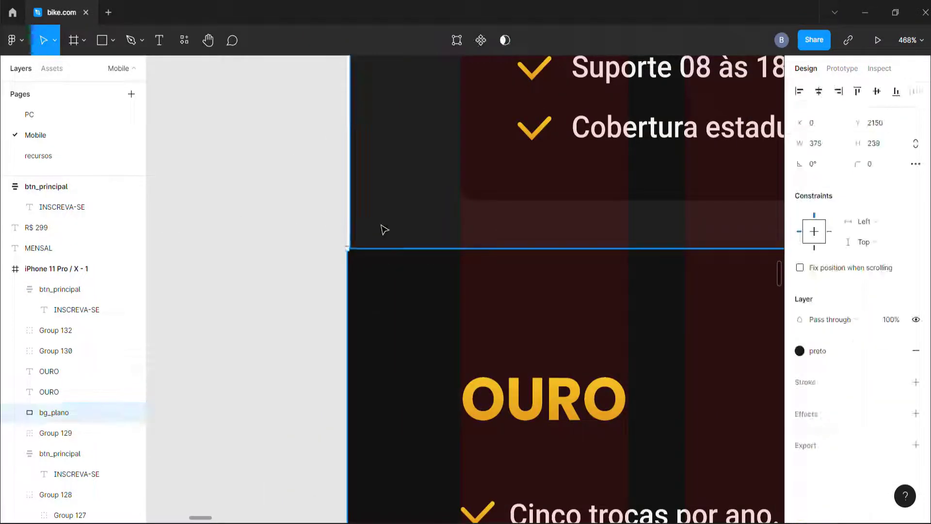
left_click(832, 144)
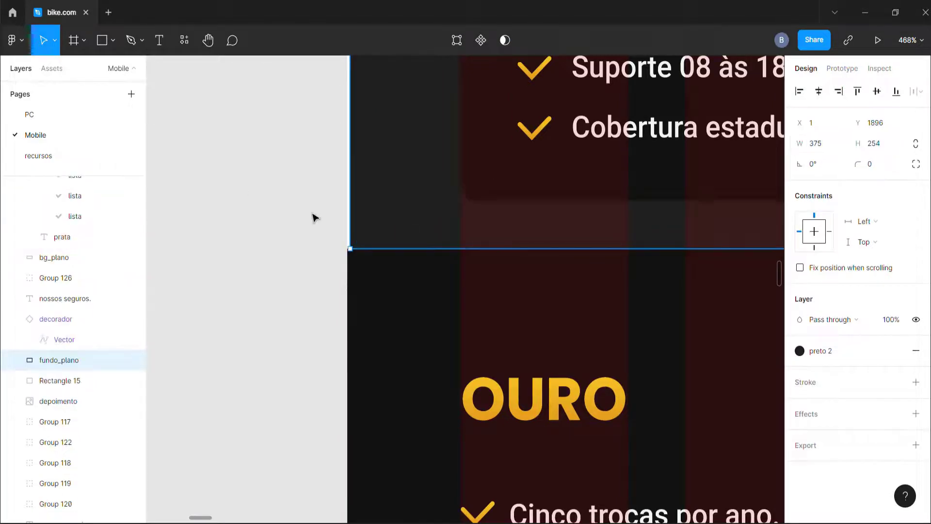
left_click(824, 96)
key("Escape")
Step: Set the depoimento testimonial photo's height to 173 px to close the gap above the insurance section
scroll(366, 328, "down", 3)
scroll(363, 163, "up", 3)
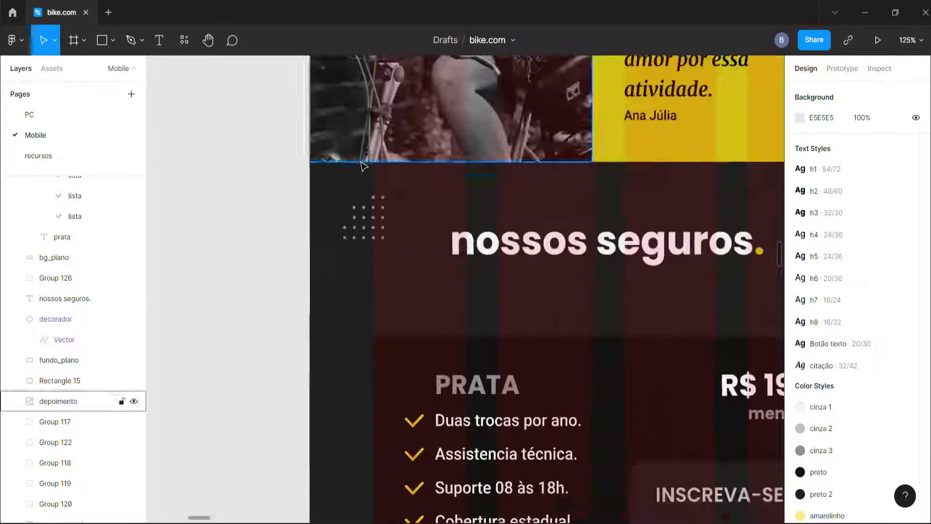
scroll(304, 220, "up", 5)
scroll(426, 386, "down", 4)
left_click(392, 194)
scroll(388, 200, "up", 2)
scroll(328, 262, "up", 10)
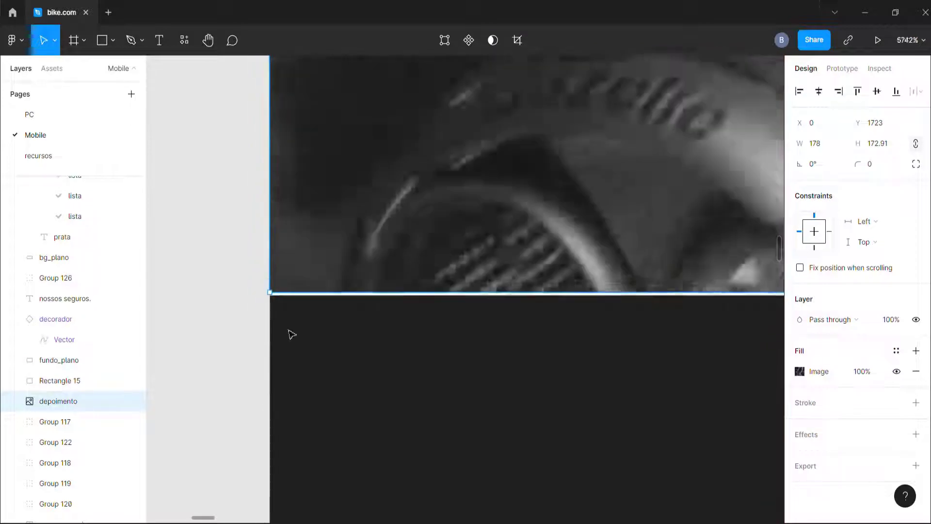
scroll(308, 386, "down", 15)
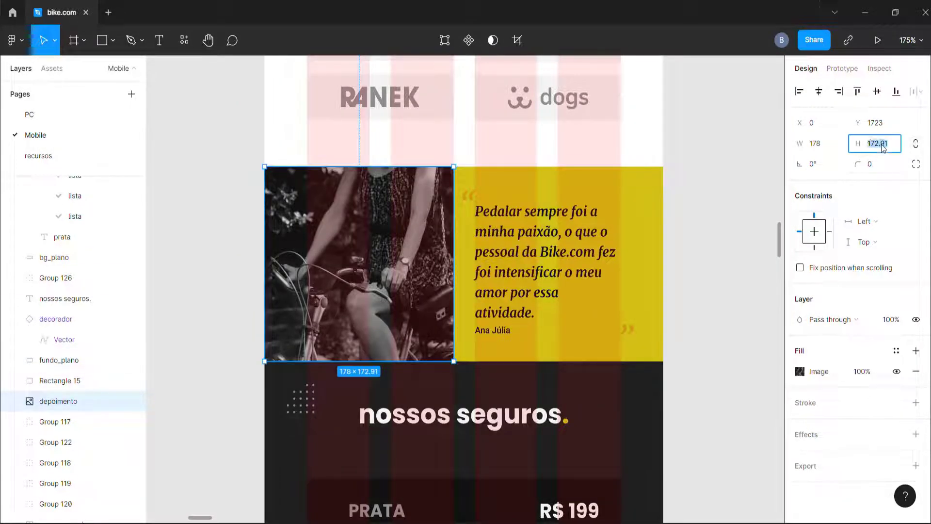
left_click(643, 213, "shift")
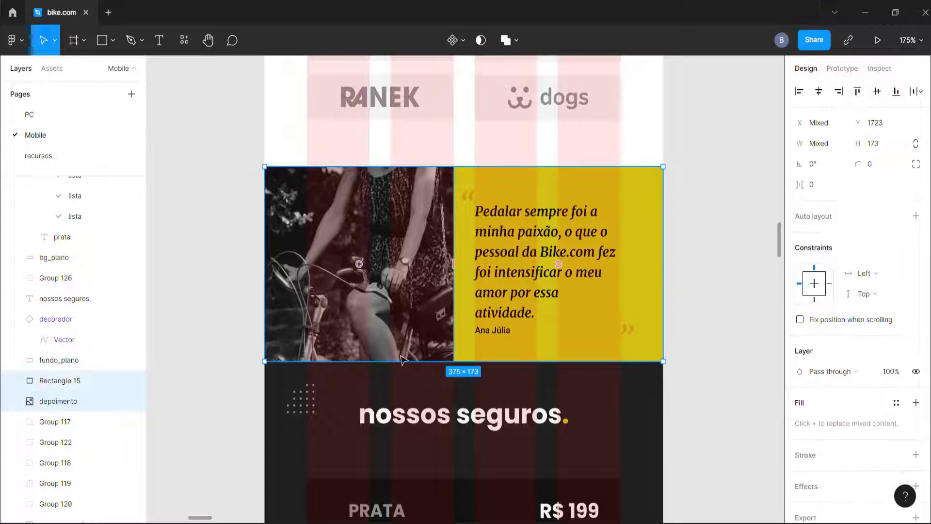
scroll(430, 361, "up", 4)
scroll(621, 355, "down", 3)
left_click(276, 289)
Step: Delete the leftover decorador, INSCREVA-SE button, R$ 299 and MENSAL elements beside the mobile frame
scroll(365, 167, "down", 2)
scroll(473, 442, "up", 1)
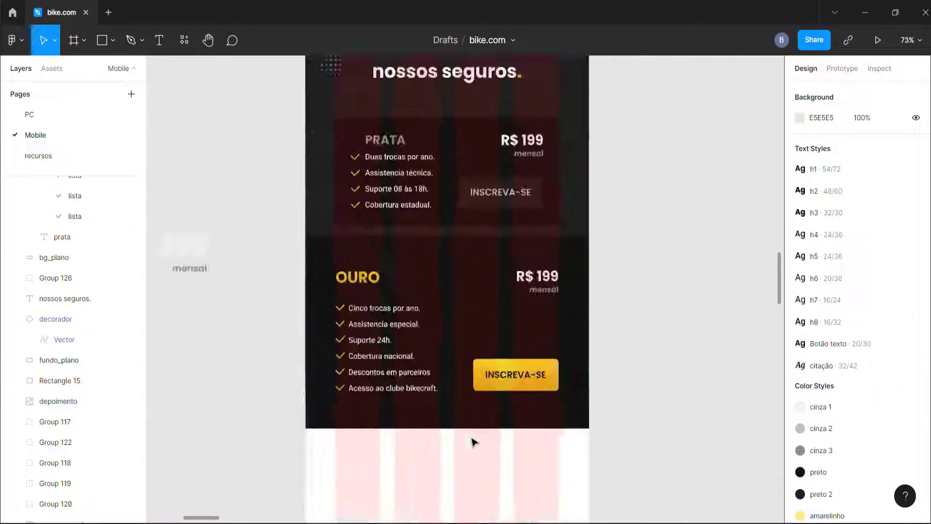
scroll(474, 441, "down", 5)
scroll(499, 405, "up", 2)
left_click_drag(224, 181, 402, 361)
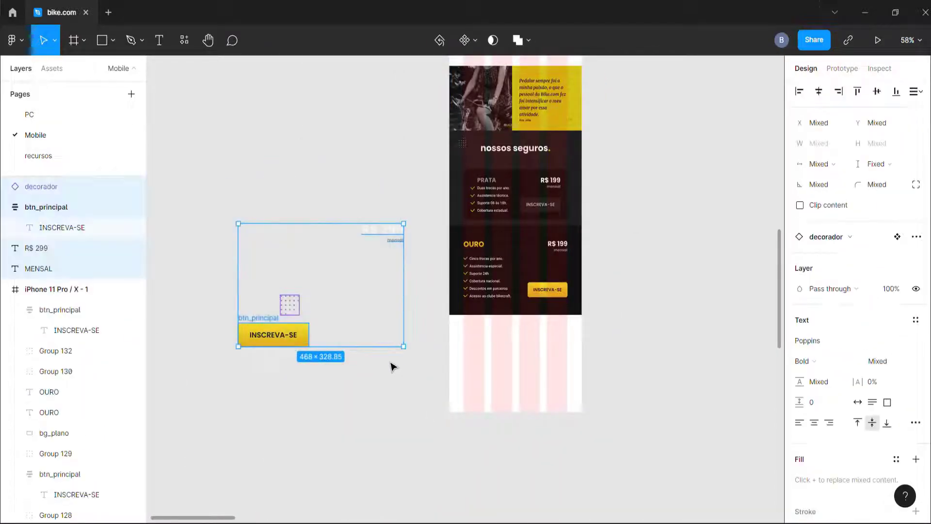
key("Delete")
Step: Duplicate the dotted decorador beside the nossos seguros title into the OURO card's lower-right corner, at X 335, Y 2355
scroll(390, 363, "down", 2)
scroll(427, 286, "up", 4)
left_click_drag(398, 116, 550, 343)
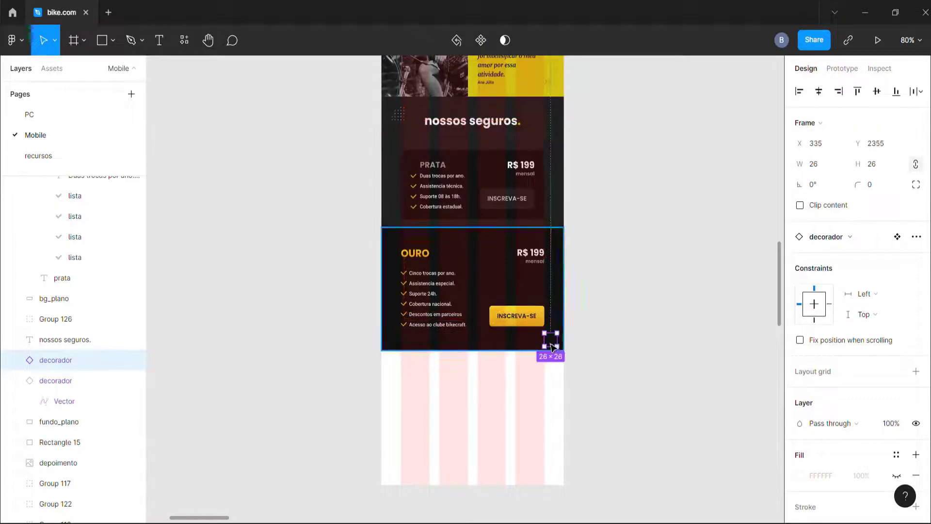
Step: Move the copied decorador to the top of the mobile frame's layer order, in front of the OURO card background
left_click_drag(64, 345, 65, 287)
scroll(66, 294, "up", 4)
left_click_drag(55, 491, 47, 337)
left_click_drag(59, 278, 59, 278)
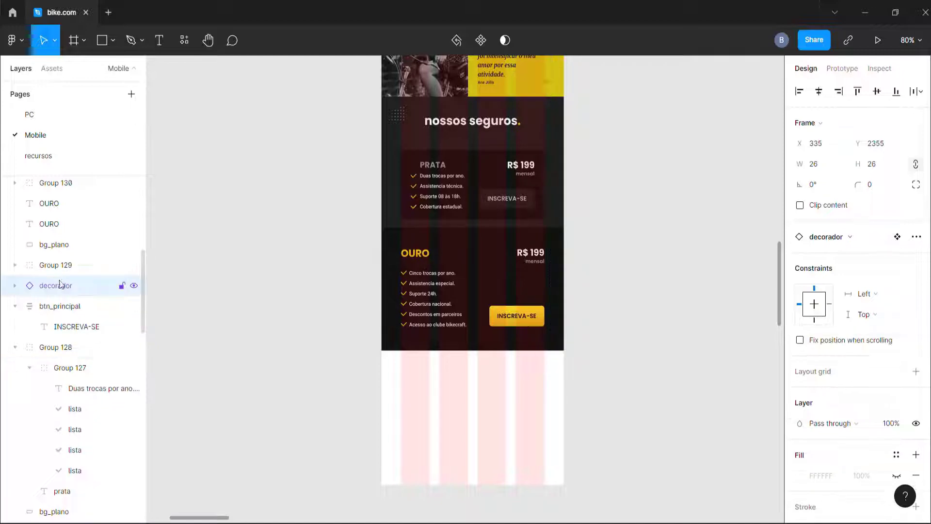
scroll(59, 281, "up", 3)
left_click_drag(59, 420, 62, 238)
scroll(543, 346, "up", 4)
Step: Nudge the copied decorador to 20 px above the OURO card's bottom edge and further in from its right edge
key("alt")
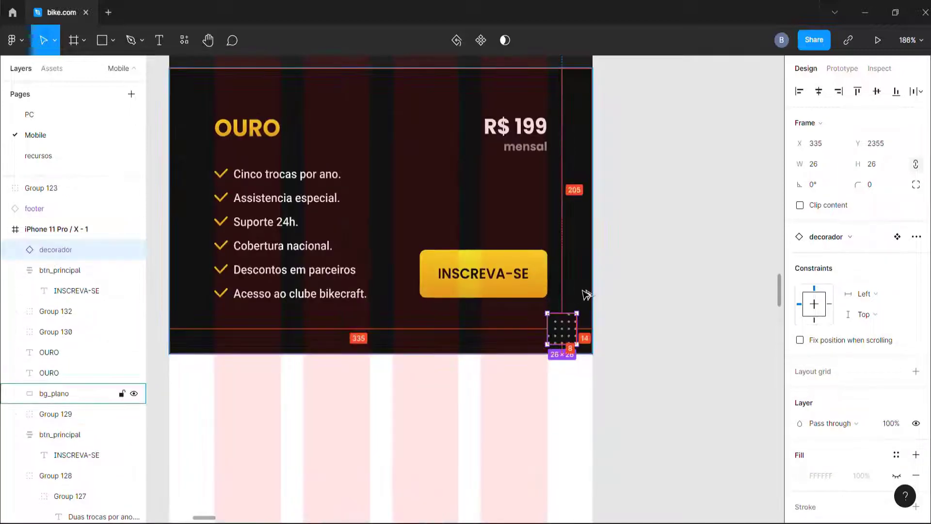
key("alt+Up")
key("alt+Up")
key("alt+Up")
key("alt+Up")
key("alt+Up")
key("alt+Up")
key("alt+Up")
key("alt+Up")
key("alt+Up")
key("alt+Up")
key("alt+Up")
key("alt+Up")
key("alt+Up")
key("alt+Up")
key("alt+Up")
key("alt+Down")
key("alt+Down")
key("alt+Down")
key("alt+Right")
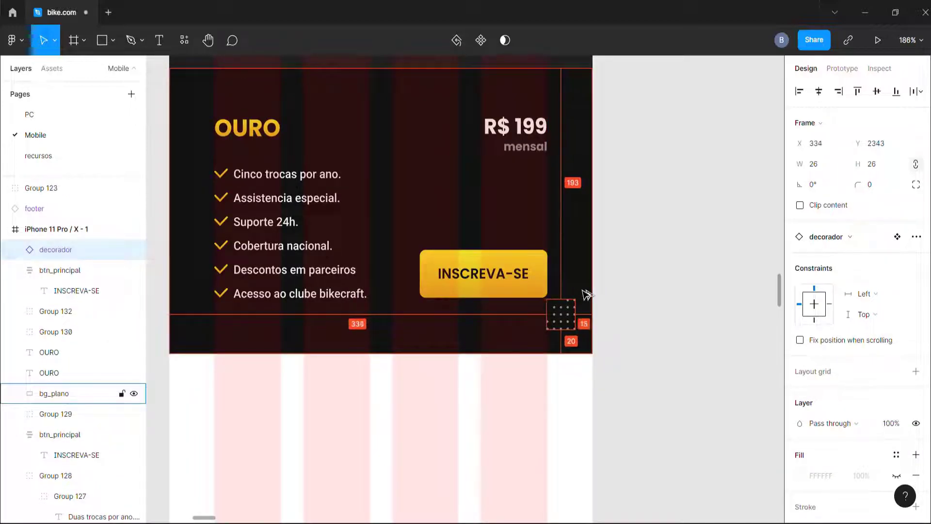
scroll(666, 383, "down", 4)
scroll(680, 367, "up", 2)
left_click(679, 369)
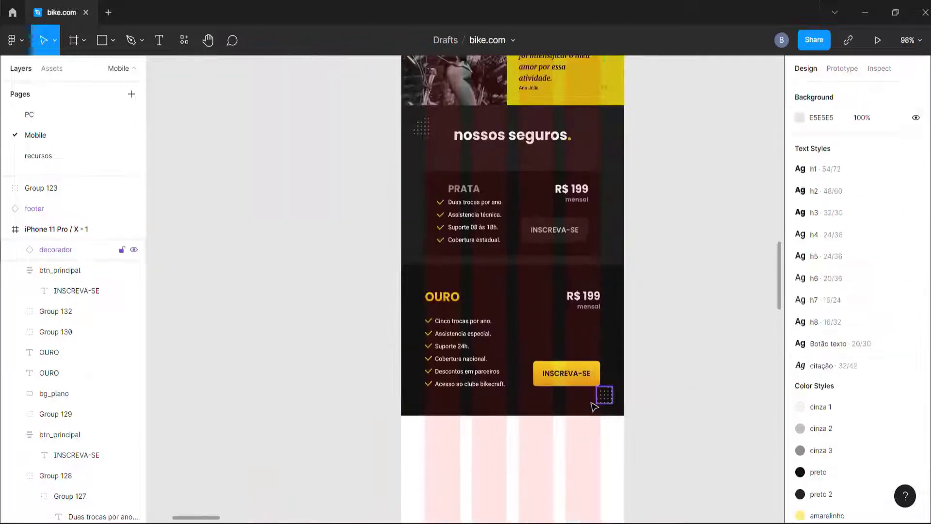
Step: Flip the decorador in the OURO card's lower-right corner both vertically and horizontally
left_click(605, 398)
right_click(607, 397)
left_click(670, 505)
left_click(682, 429)
right_click(606, 398)
left_click(632, 490)
left_click(663, 473)
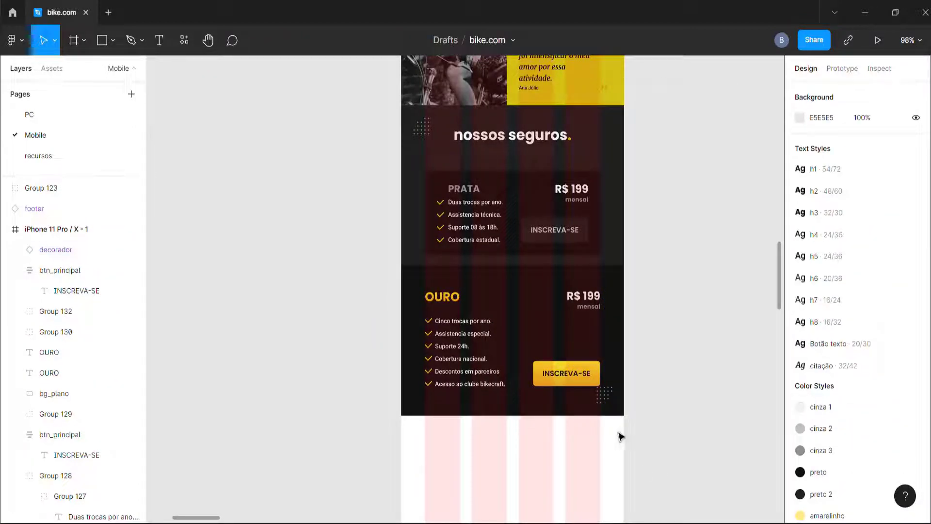
Step: Set the vertical spacing between the OURO price group and the INSCREVA-SE button to 40 px
left_click(566, 383)
left_click(589, 297, "shift")
type("40")
key("Return")
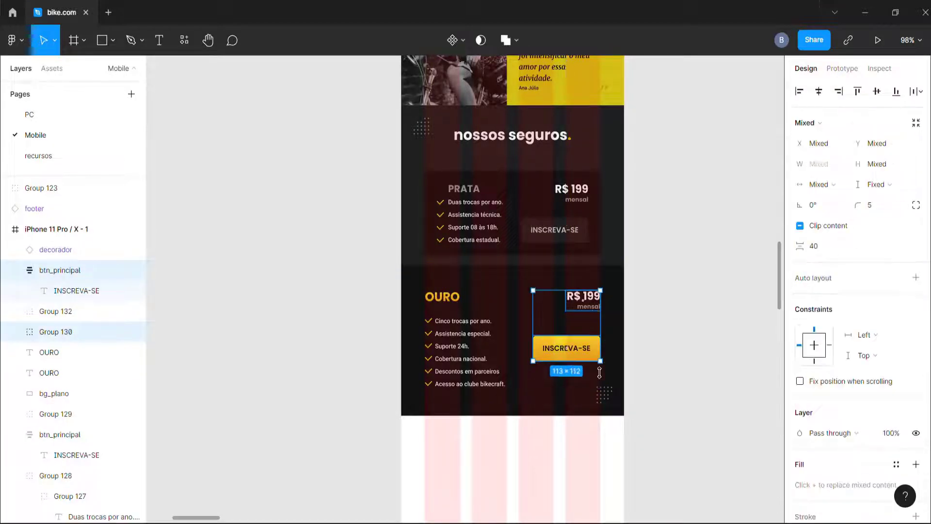
left_click(671, 425)
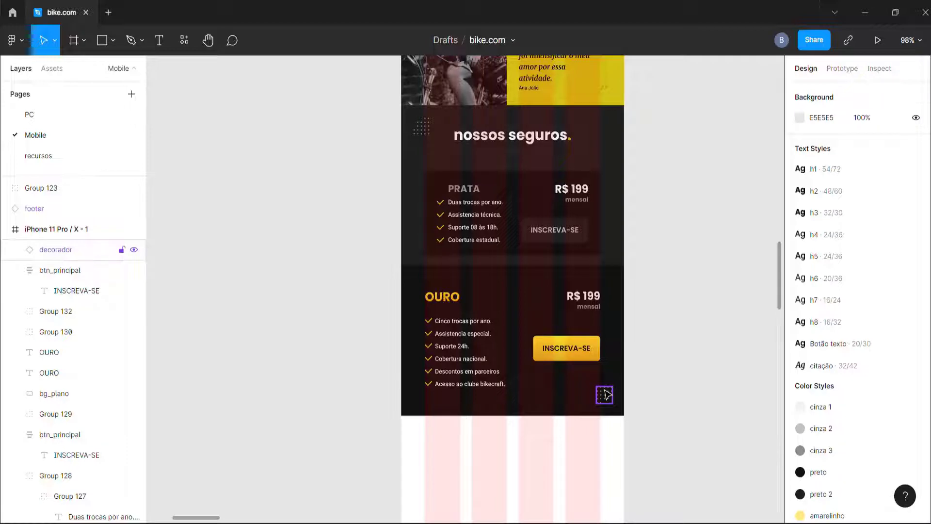
Step: Duplicate the decorador into the OURO card's upper-left corner, 20 px from the card's left and top edges
left_click_drag(607, 402, 420, 291)
scroll(427, 388, "up", 3)
scroll(418, 400, "up", 4)
scroll(416, 340, "down", 2)
key("alt+Right")
key("alt+Right")
key("alt+Right")
key("alt+Right")
key("alt+Right")
key("alt+Right")
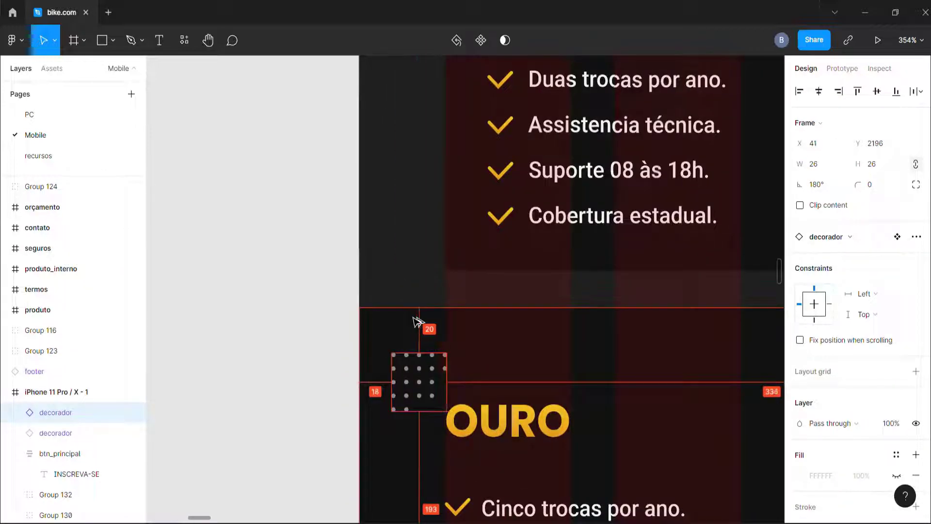
Step: Flip the decorador beside the OURO title horizontally and vertically
right_click(427, 380)
left_click(466, 490)
right_click(435, 377)
left_click(466, 505)
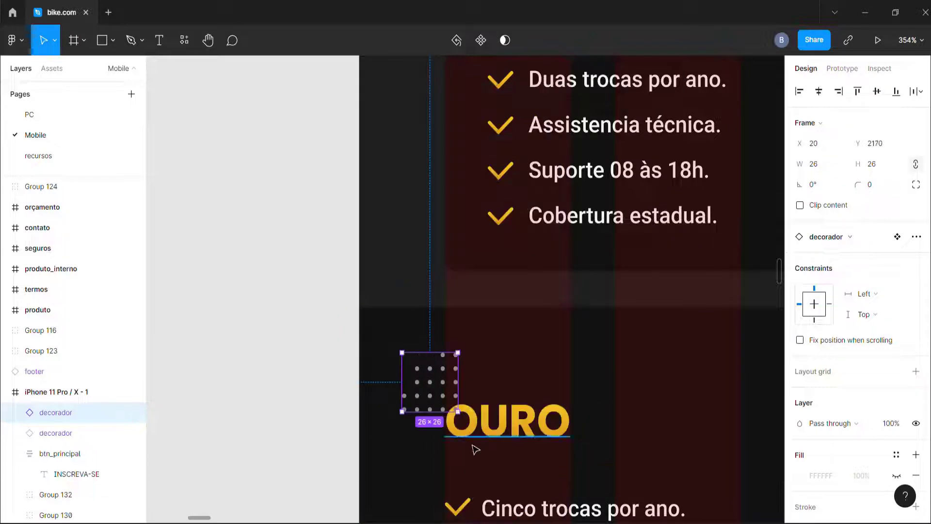
key("Escape")
Step: Move the OURO title to X 57 in line with the feature text and delete the duplicate OURO text beneath it
scroll(401, 392, "down", 2)
scroll(458, 294, "down", 2)
mouse_move(472, 369)
left_mouse_down()
mouse_move(512, 371)
mouse_move(478, 369)
left_mouse_up()
left_click(465, 368)
key("Delete")
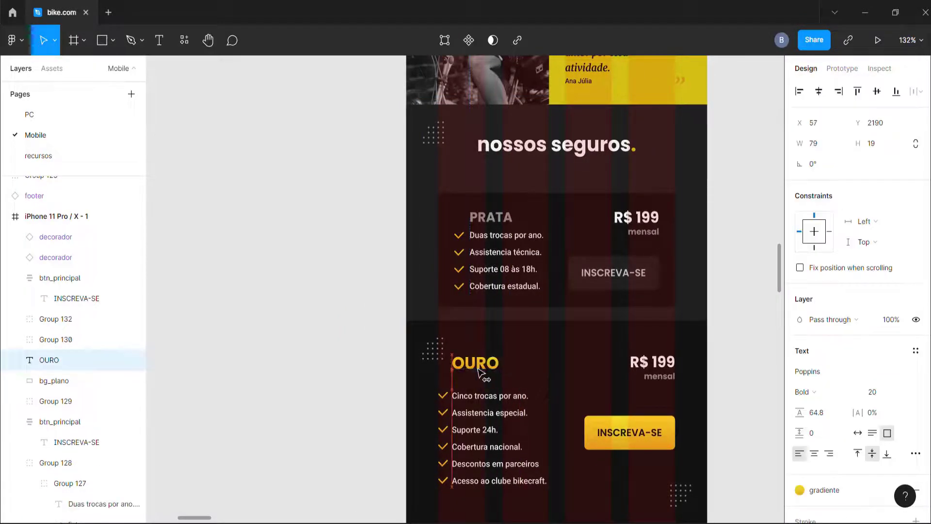
Step: Set the vertical spacing between the OURO title and its feature list to 20 px
left_click(513, 438, "shift")
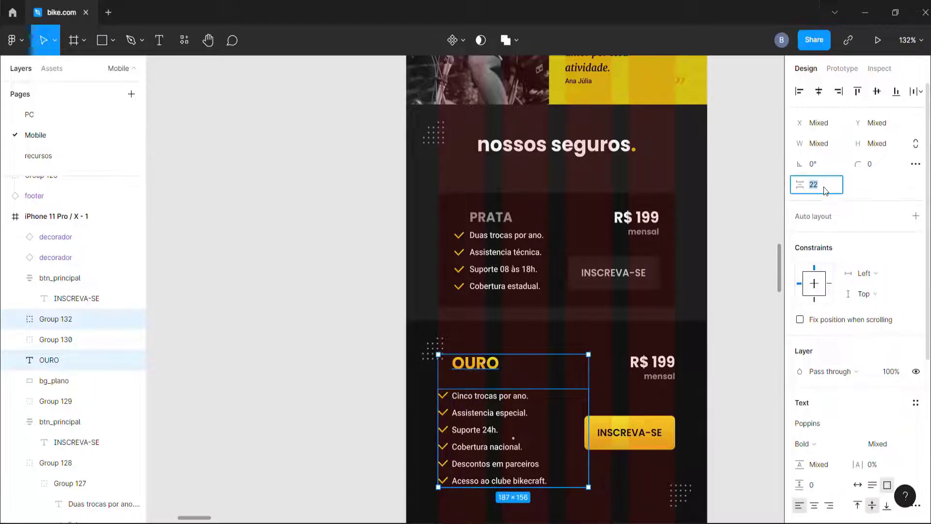
type("20")
key("Return")
left_click(745, 256)
scroll(538, 312, "down", 3)
scroll(599, 398, "up", 3)
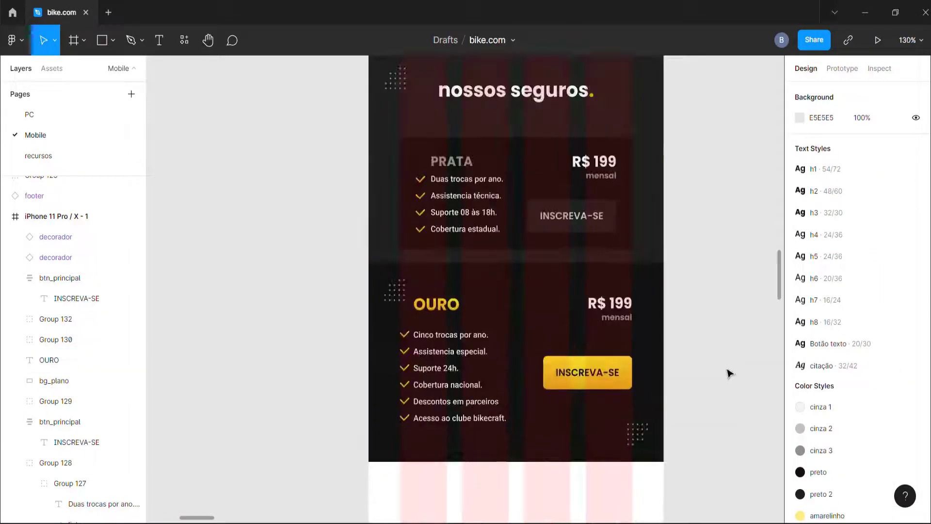
Step: Set the vertical spacing between the OURO title and its feature list to 10 px
left_click(442, 310)
left_click(474, 376, "shift")
left_click(819, 185)
type("10")
key("Return")
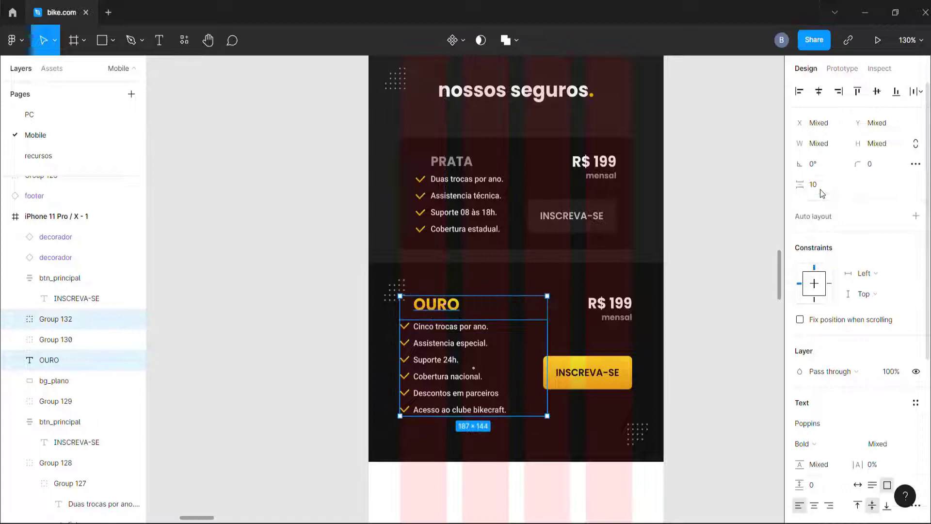
left_click(696, 418)
Step: Align the OURO card's INSCREVA-SE button and feature list on their vertical centers
left_click(589, 376)
left_click(489, 379, "shift")
left_click(877, 92)
left_click(725, 372)
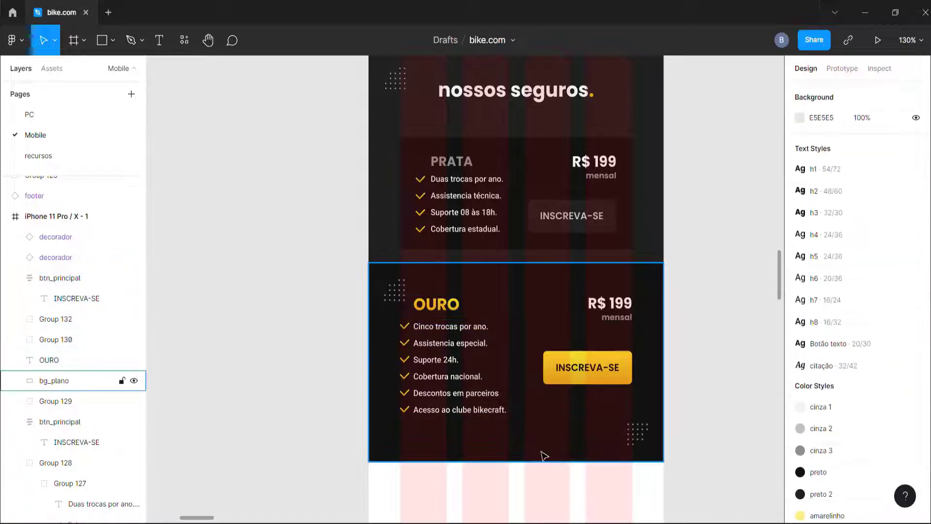
Step: Group the OURO card's background, texts, button and decorations, and move the group down 60 px to Y 2210
left_click(477, 366)
left_click(458, 246)
key("alt")
left_click(549, 305)
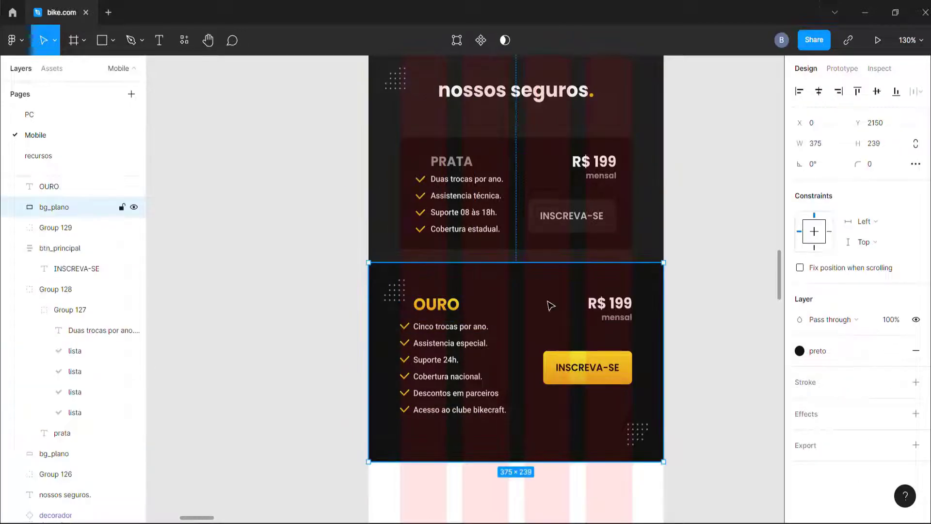
scroll(594, 318, "down", 2)
left_click_drag(676, 279, 438, 440)
key("ctrl+g")
key("shift+Down")
key("shift+Down")
key("shift+Down")
key("shift+Down")
key("shift+Down")
key("shift+Down")
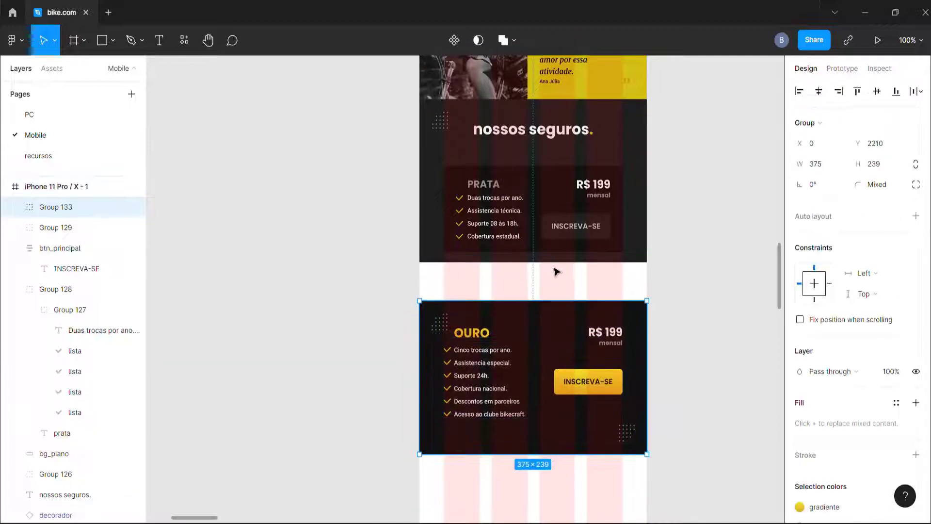
Step: Extend the nossos seguros background to 258 px high and move the OURO group up flush with its lower edge
left_click(556, 259)
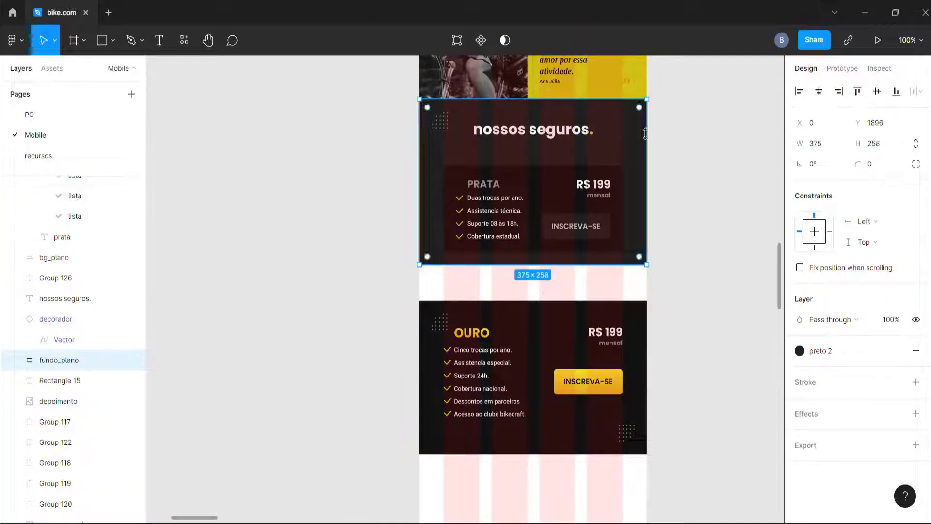
left_click_drag(636, 128, 636, 128)
left_click_drag(576, 333, 575, 297)
Step: Select the INSCREVA-SE button in the PRATA card
left_click(567, 231)
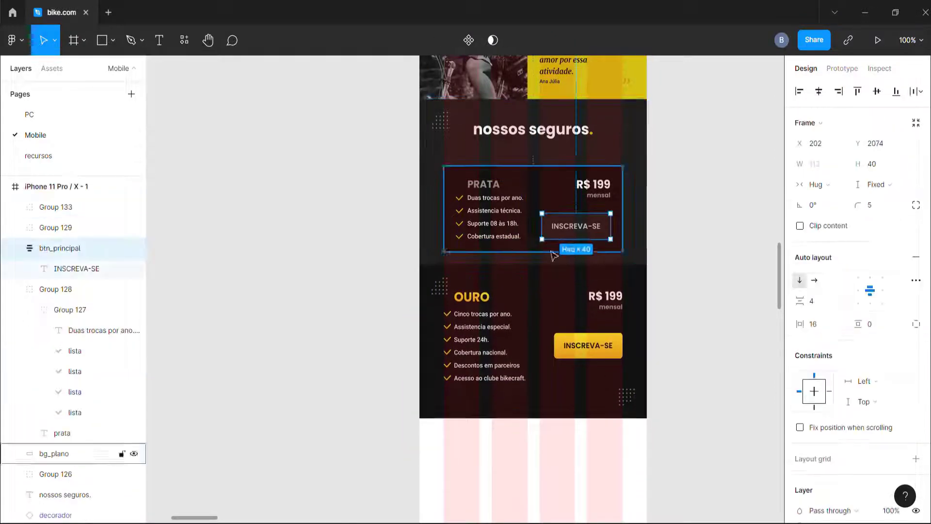